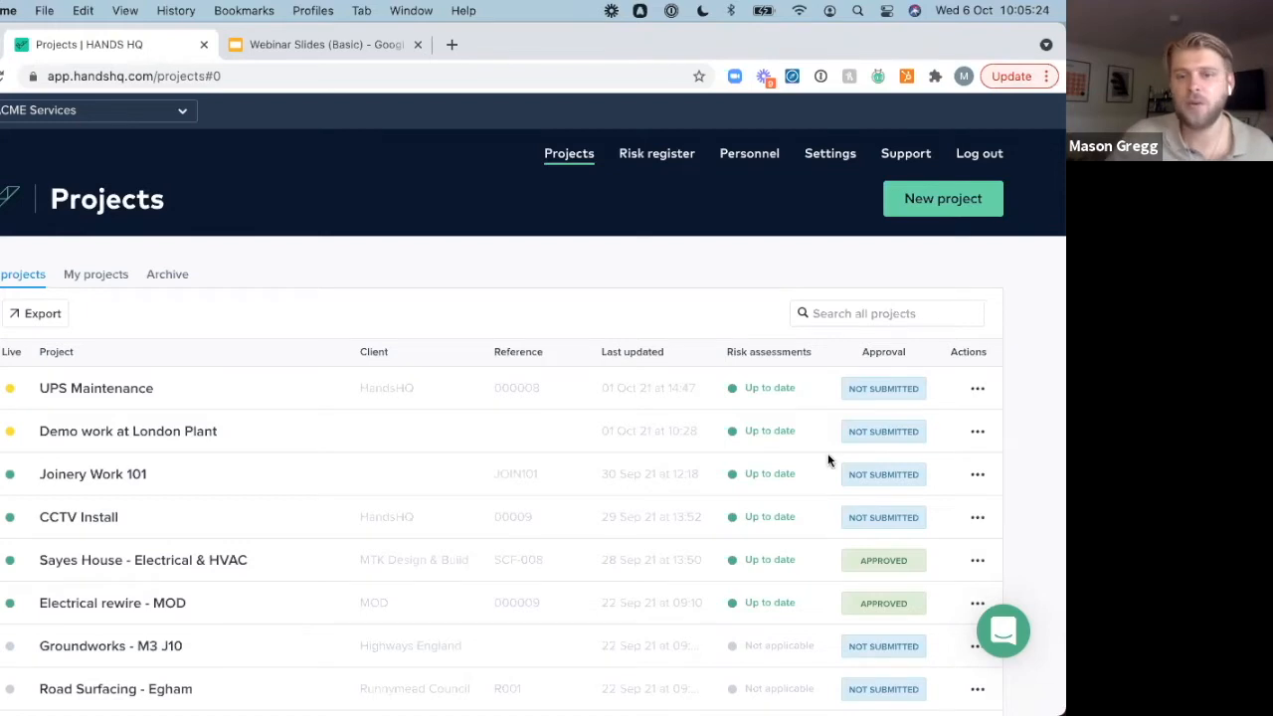
Step: Look through the list of all projects, including their clients, risk assessment status and approval status
scroll(828, 458, down, 5)
scroll(828, 458, up, 5)
scroll(827, 460, down, 3)
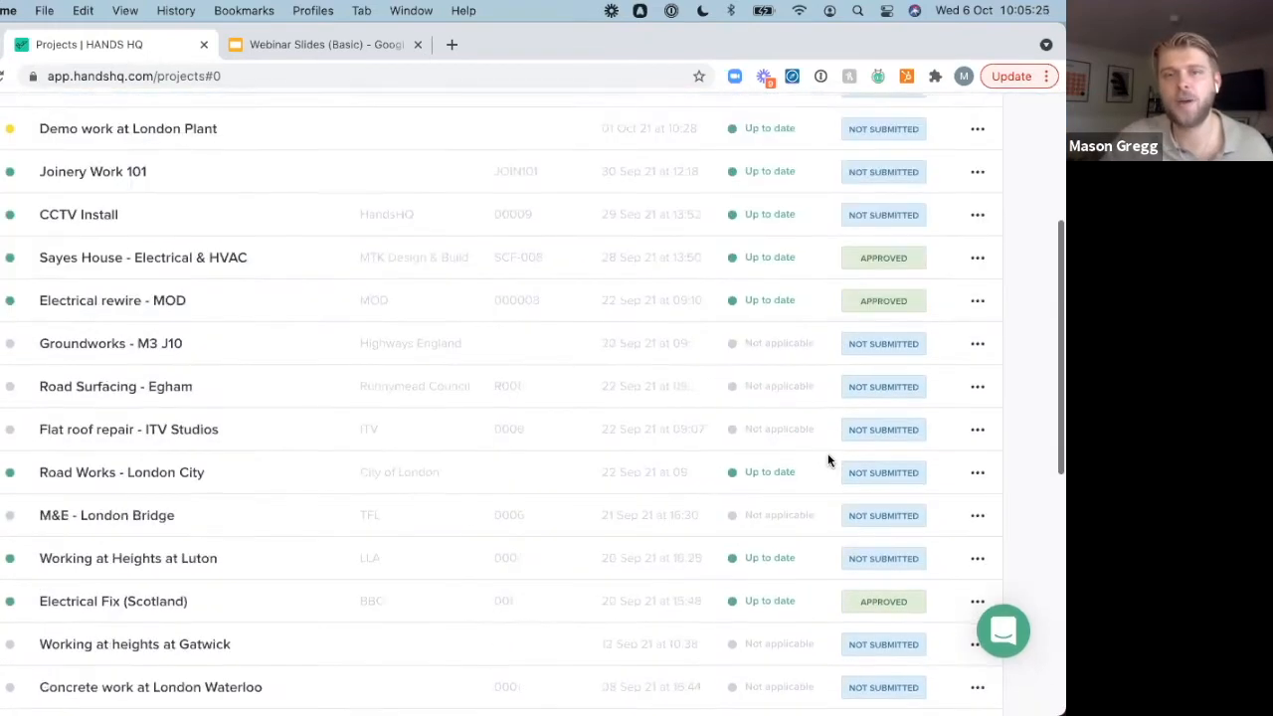
scroll(829, 455, up, 3)
scroll(830, 455, down, 2)
scroll(829, 454, up, 2)
scroll(828, 457, down, 2)
scroll(827, 458, up, 2)
scroll(827, 458, down, 3)
scroll(828, 456, up, 3)
scroll(828, 456, down, 3)
scroll(828, 456, up, 3)
scroll(827, 456, up, 1)
scroll(828, 456, down, 2)
scroll(828, 457, up, 2)
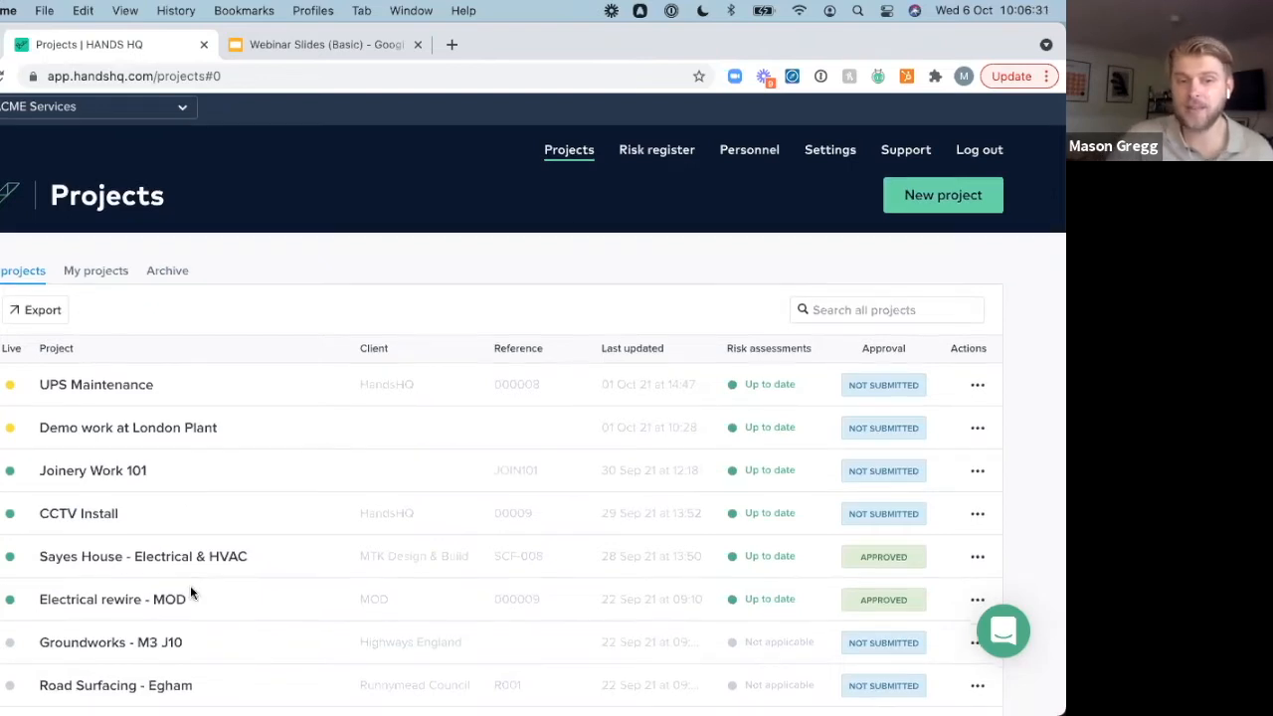
scroll(191, 593, down, 3)
scroll(190, 585, down, 2)
scroll(190, 585, up, 5)
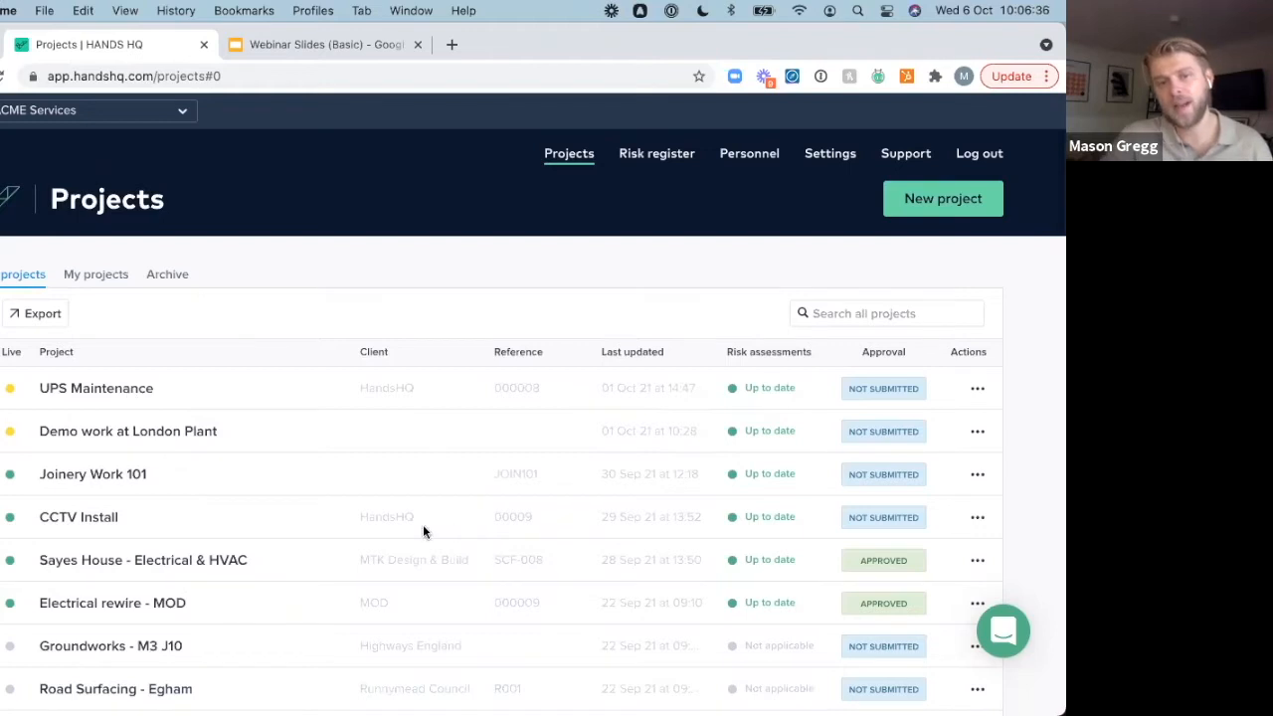
scroll(389, 481, down, 2)
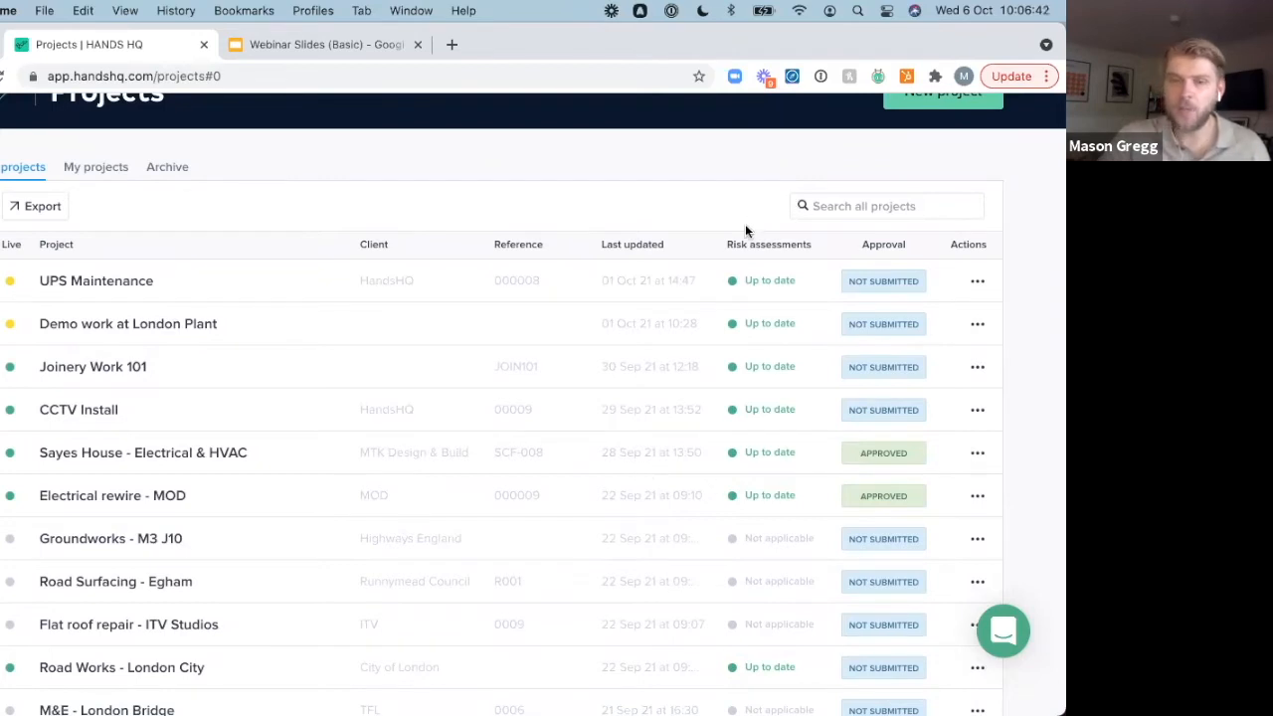
scroll(745, 227, up, 2)
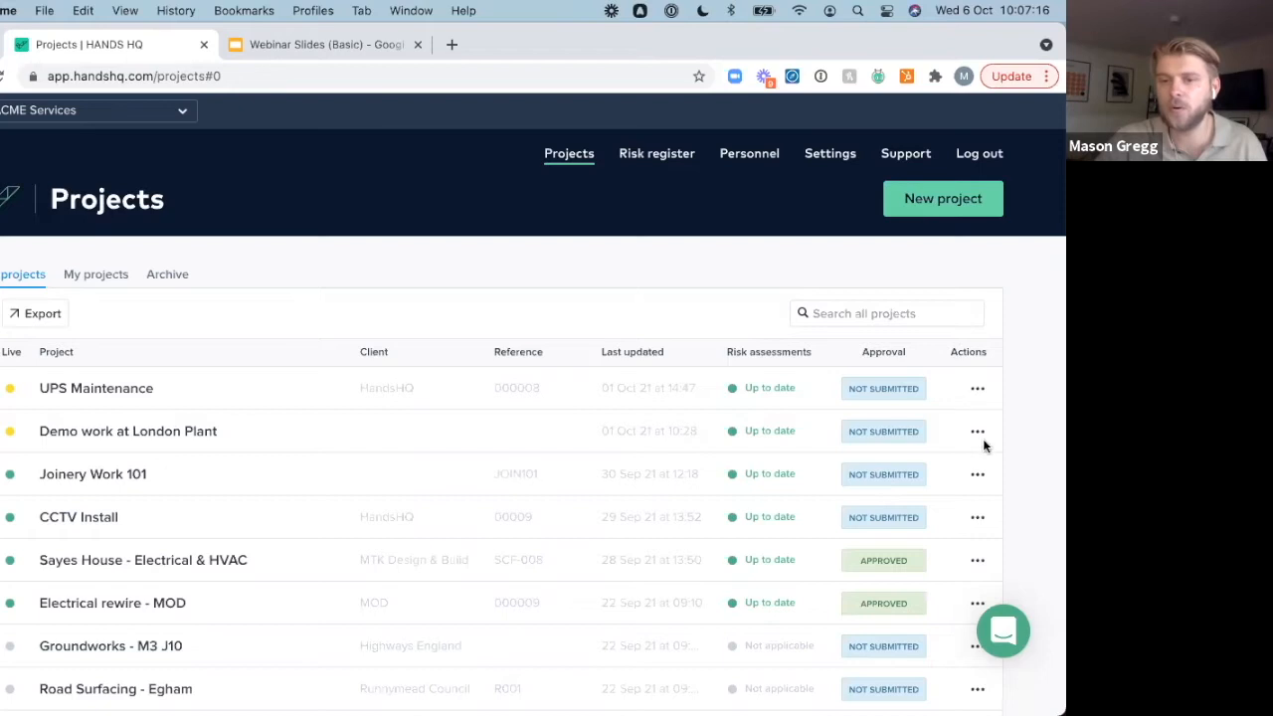
Step: Check the actions offered for the UPS Maintenance project and the meaning of the projects' live status markers
click(979, 390)
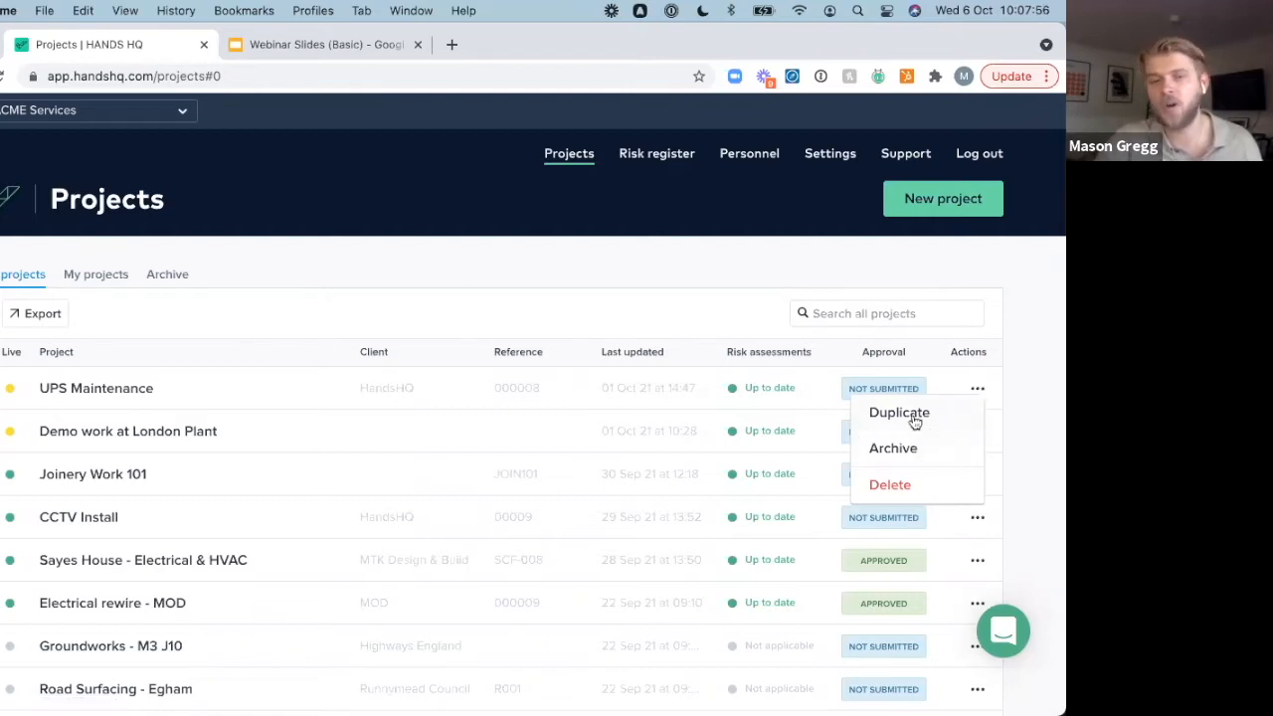
click(495, 317)
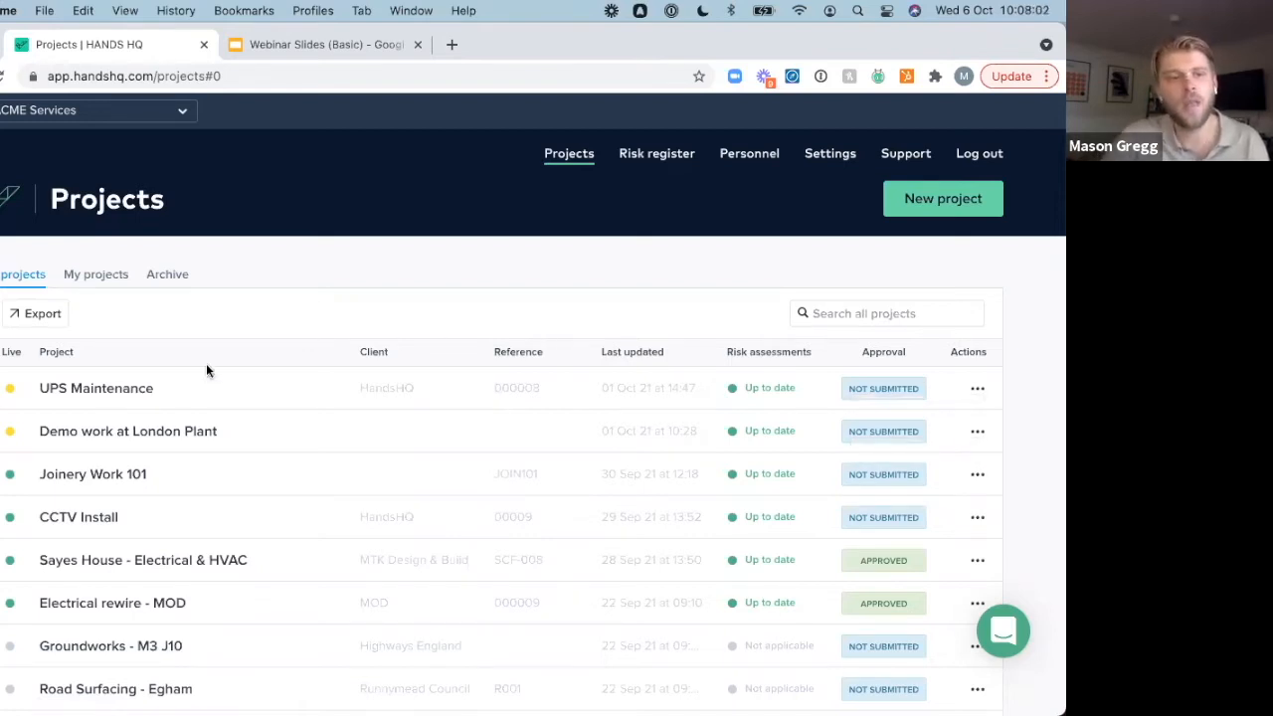
scroll(143, 413, down, 2)
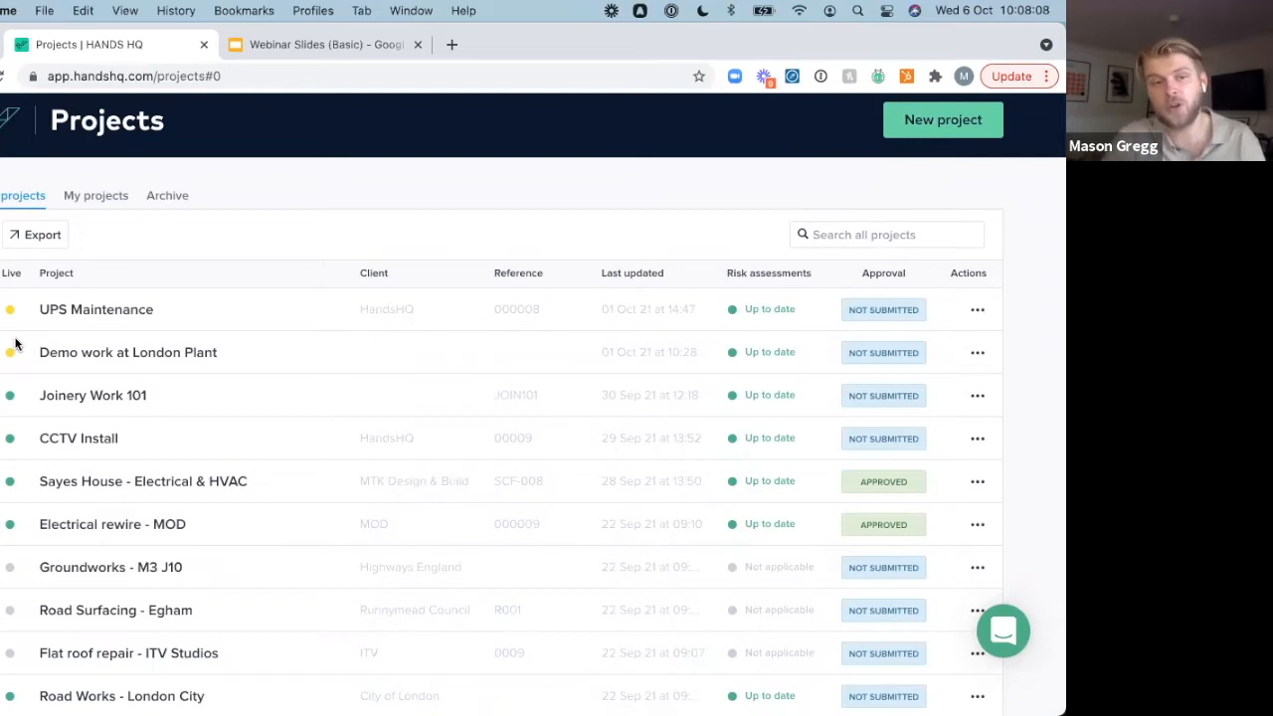
mouse_move(8, 356)
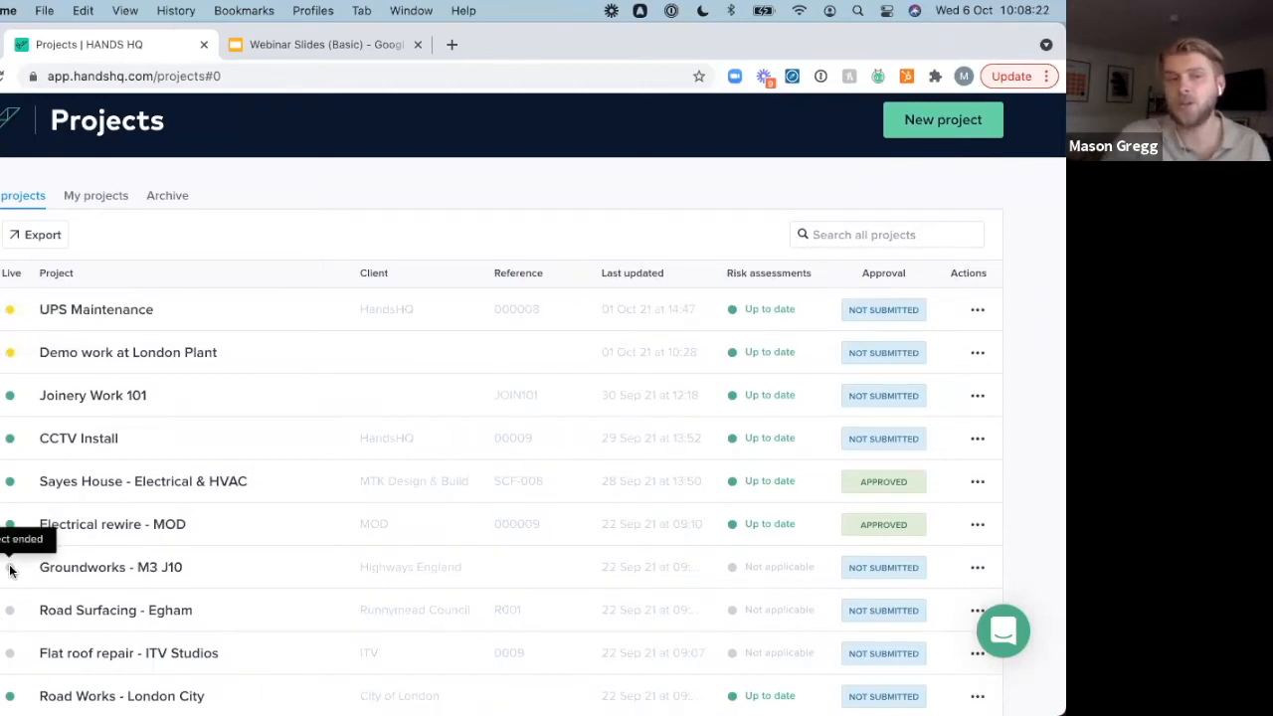
scroll(10, 570, up, 2)
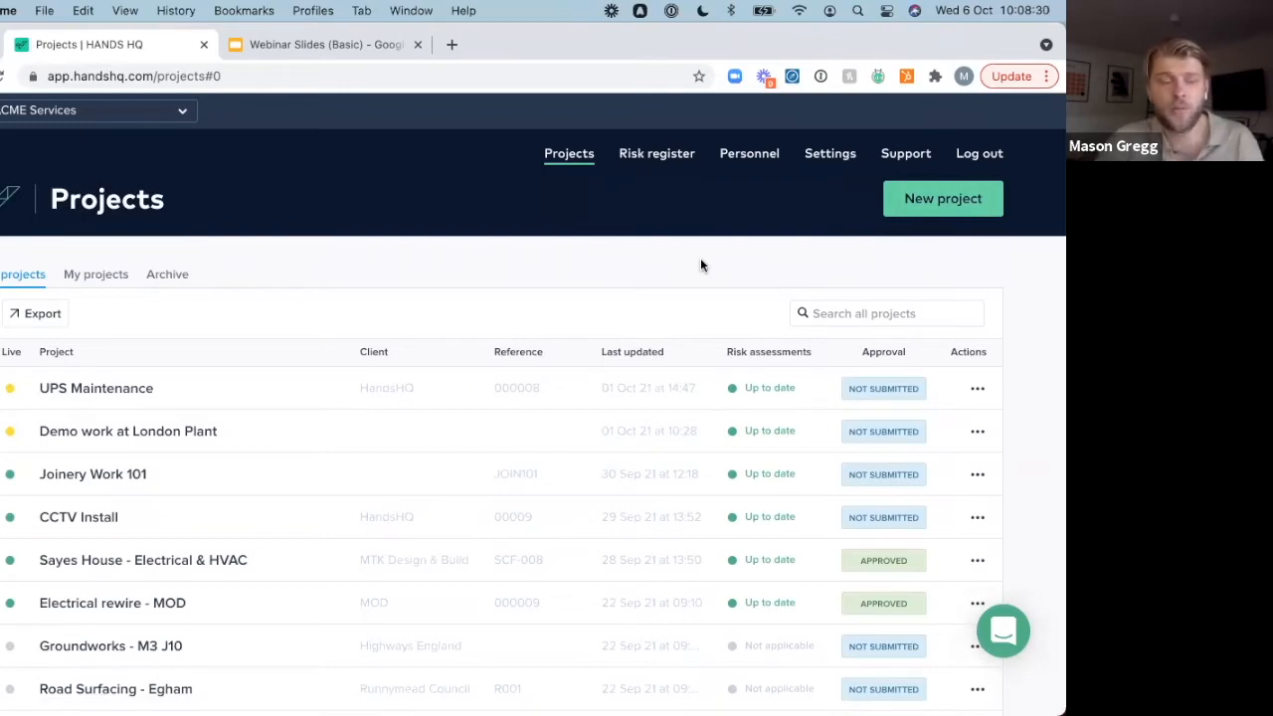
Step: View the list of company accounts available to switch to, keeping ACME Services selected
click(65, 113)
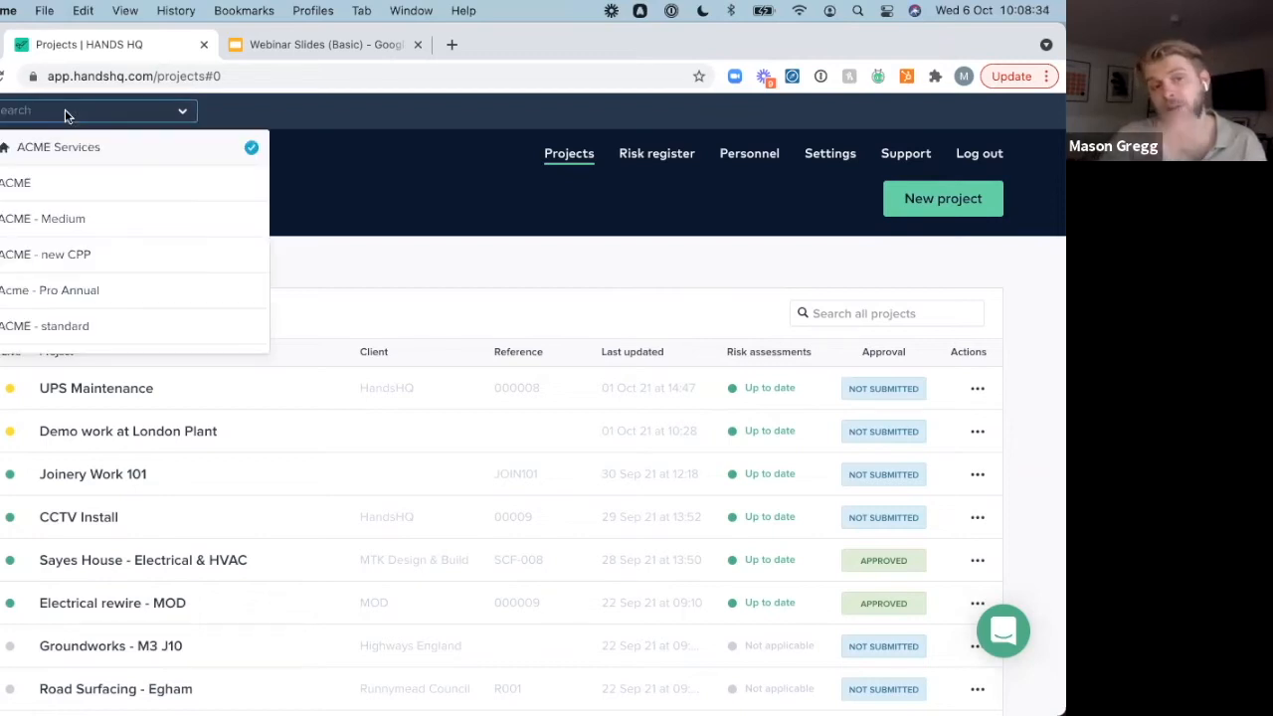
click(413, 211)
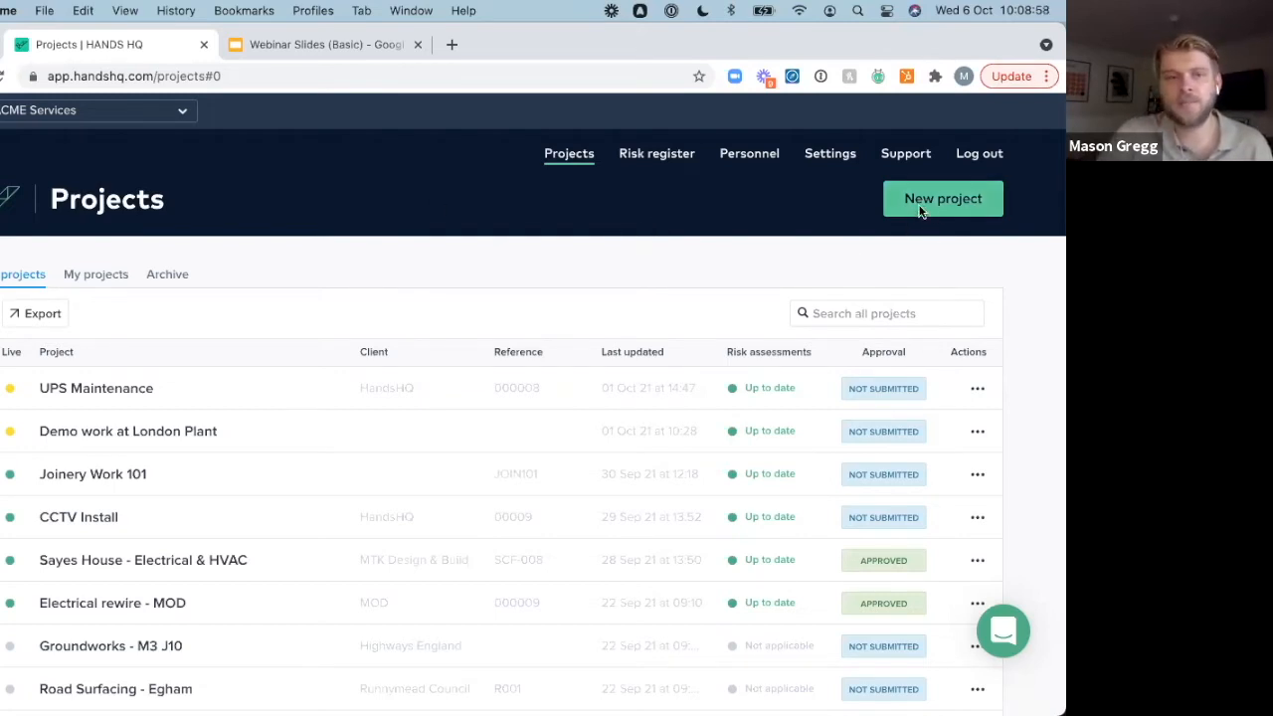
Step: Create a new project named "Webinar Test RAMS" with the reference 00009
click(941, 214)
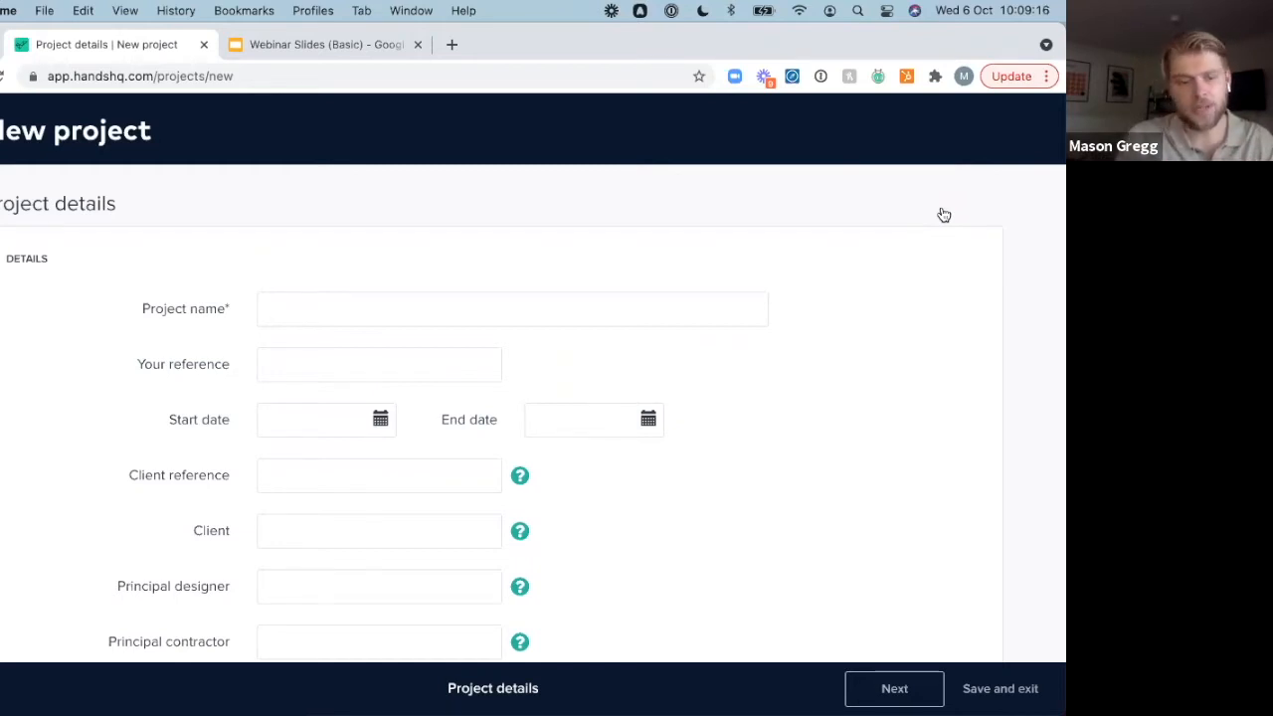
text(Webinar Test RAMS)
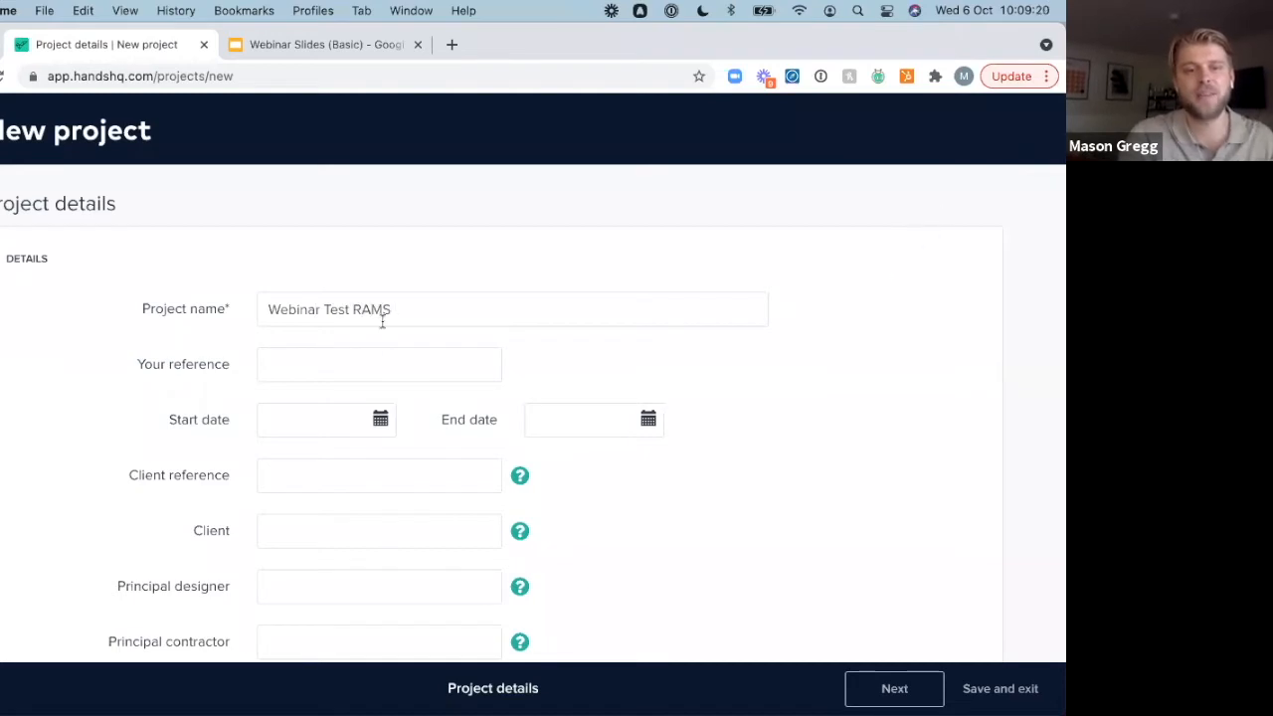
click(370, 358)
text(00009)
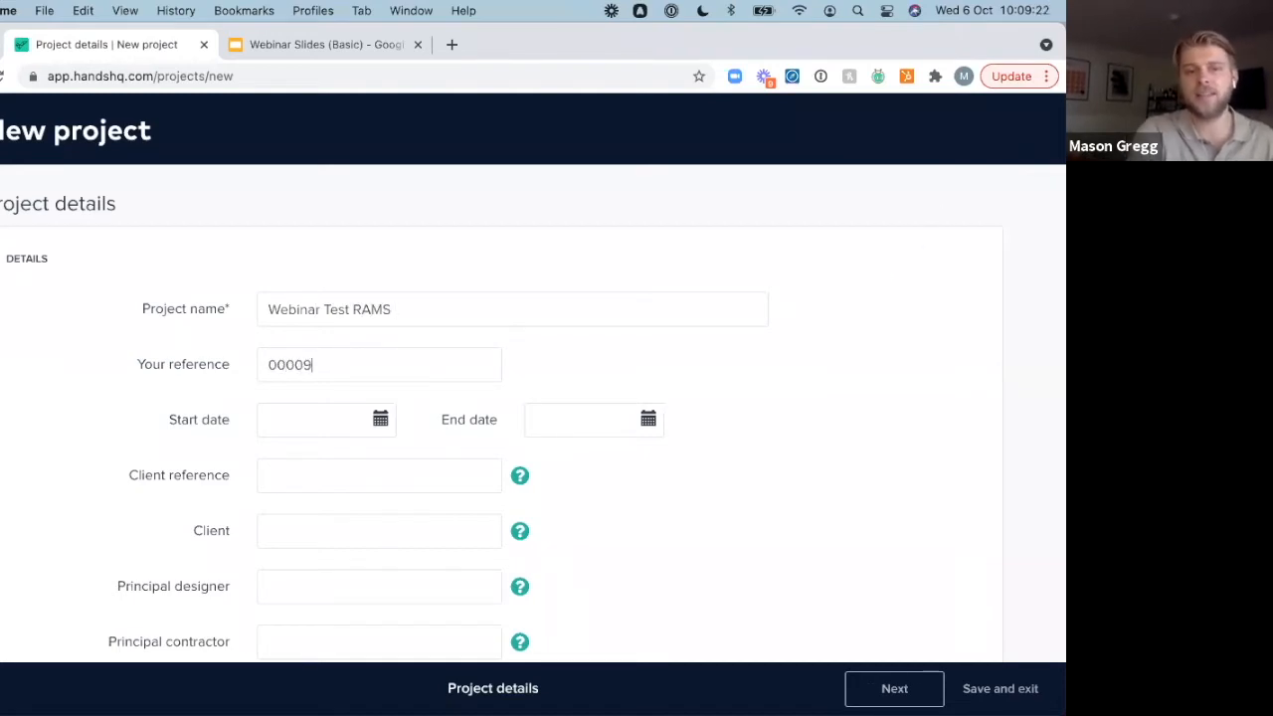
Step: Set the project's start date to 11/10/2021 and its end date to 18/10/2021
click(304, 428)
scroll(341, 597, down, 1)
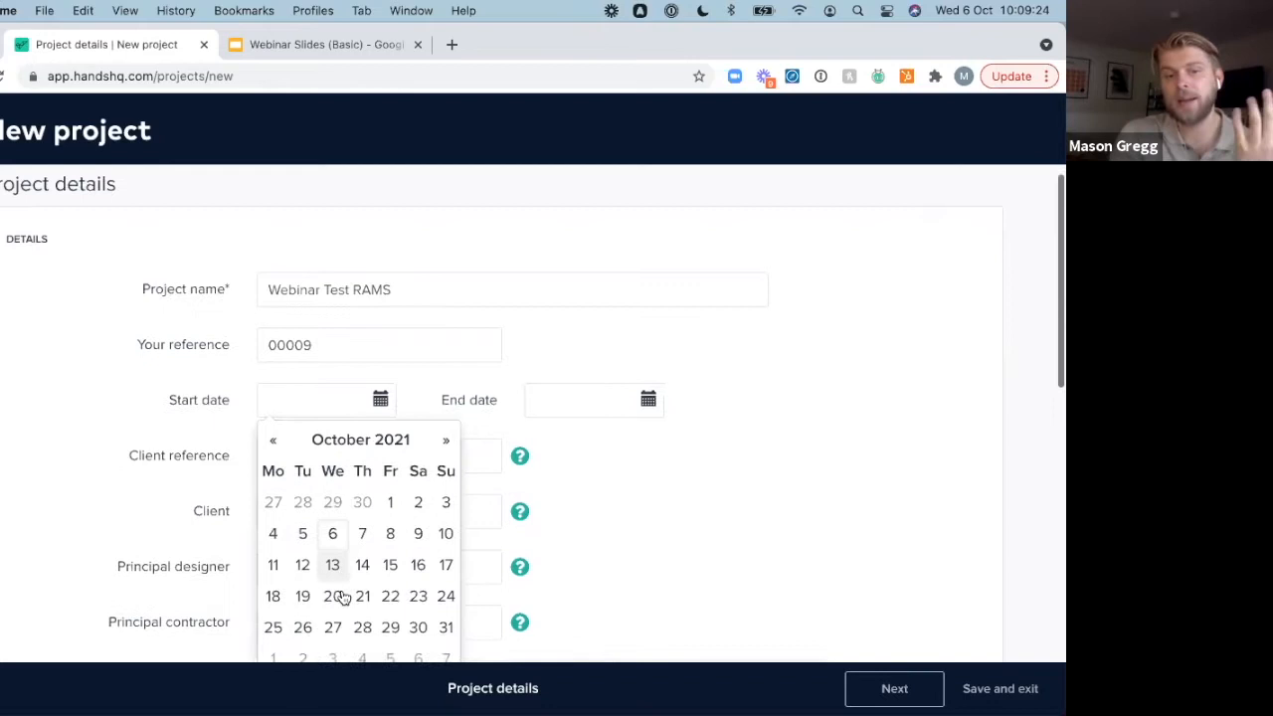
click(273, 513)
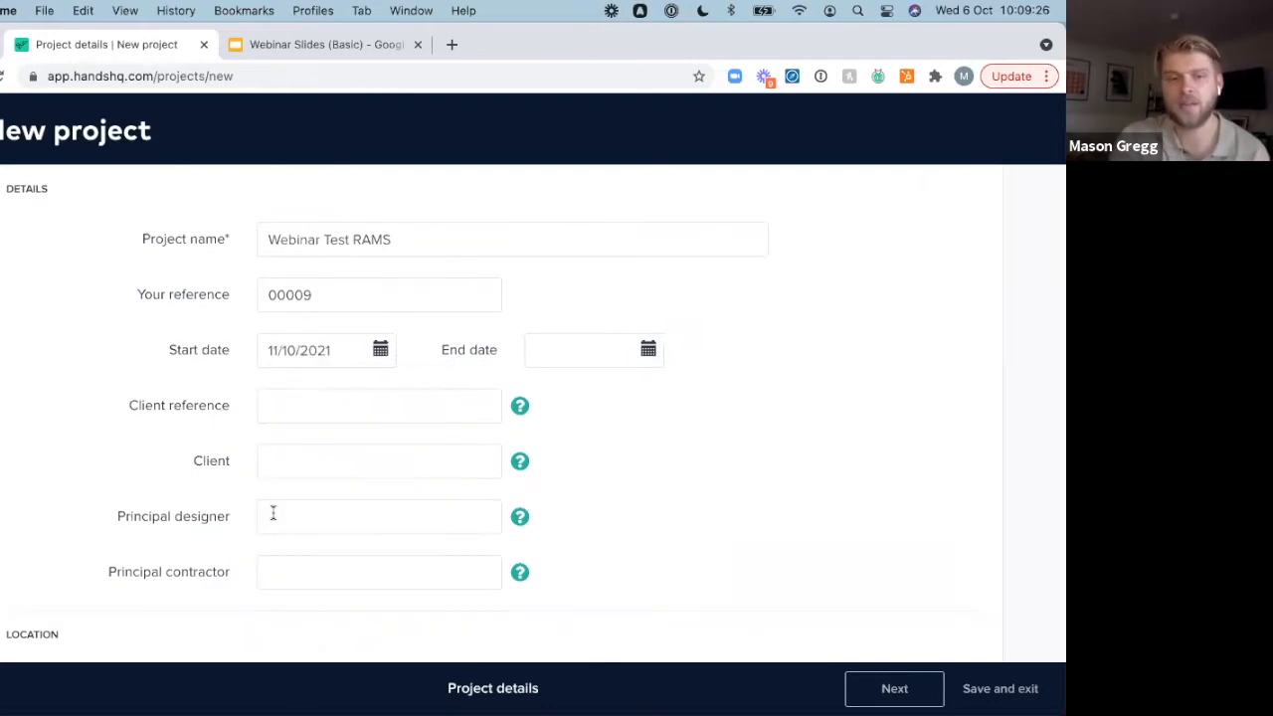
click(581, 354)
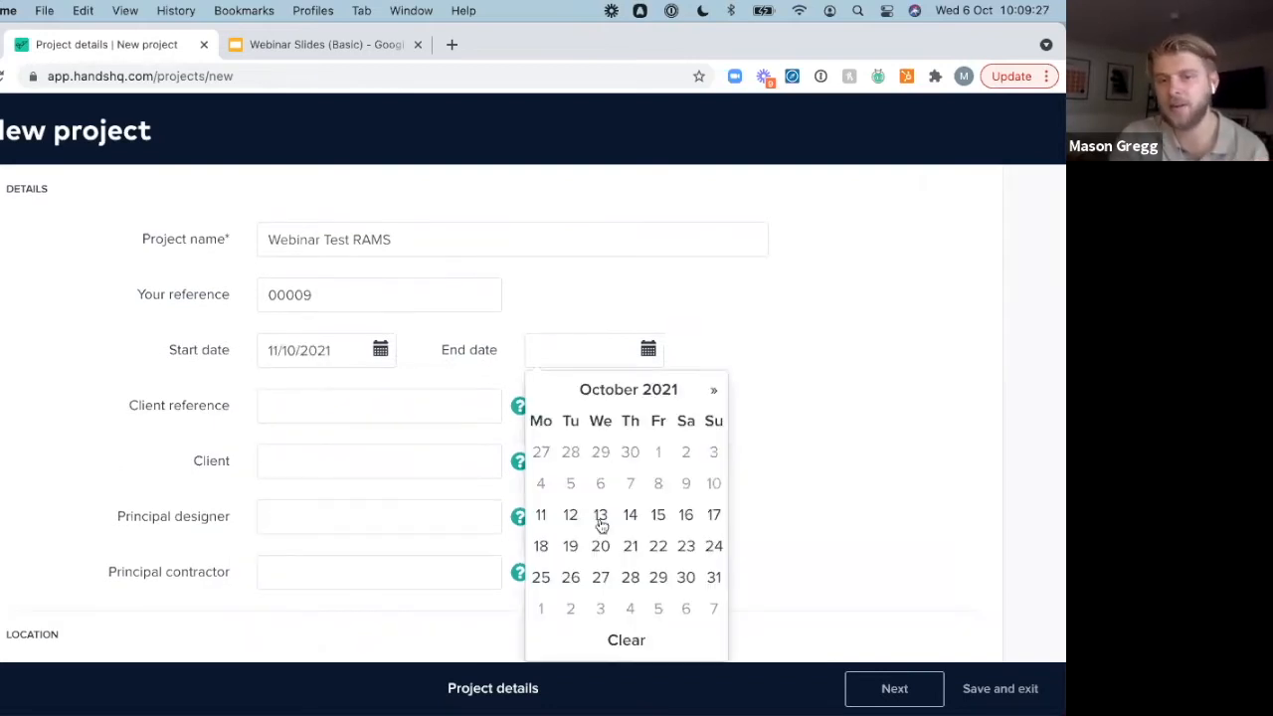
click(541, 546)
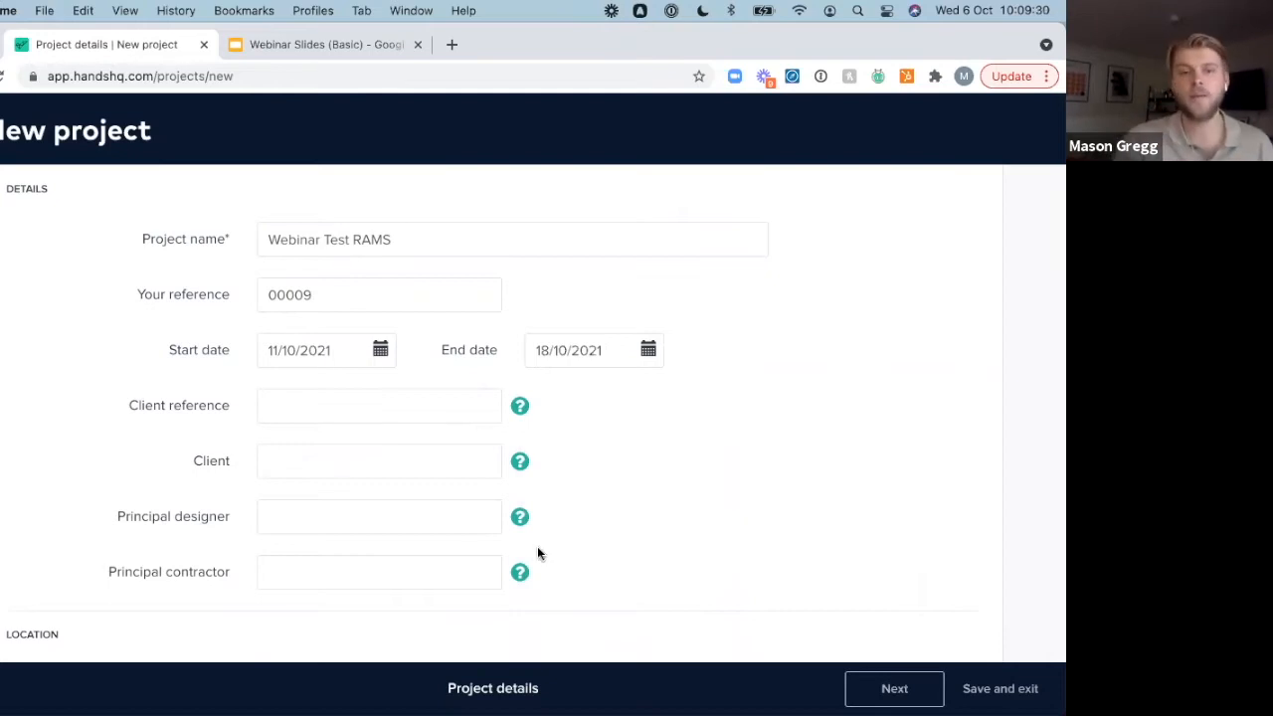
Step: Enter HandsHQ as the client and fill in the street name as the location of works
scroll(364, 347, down, 1)
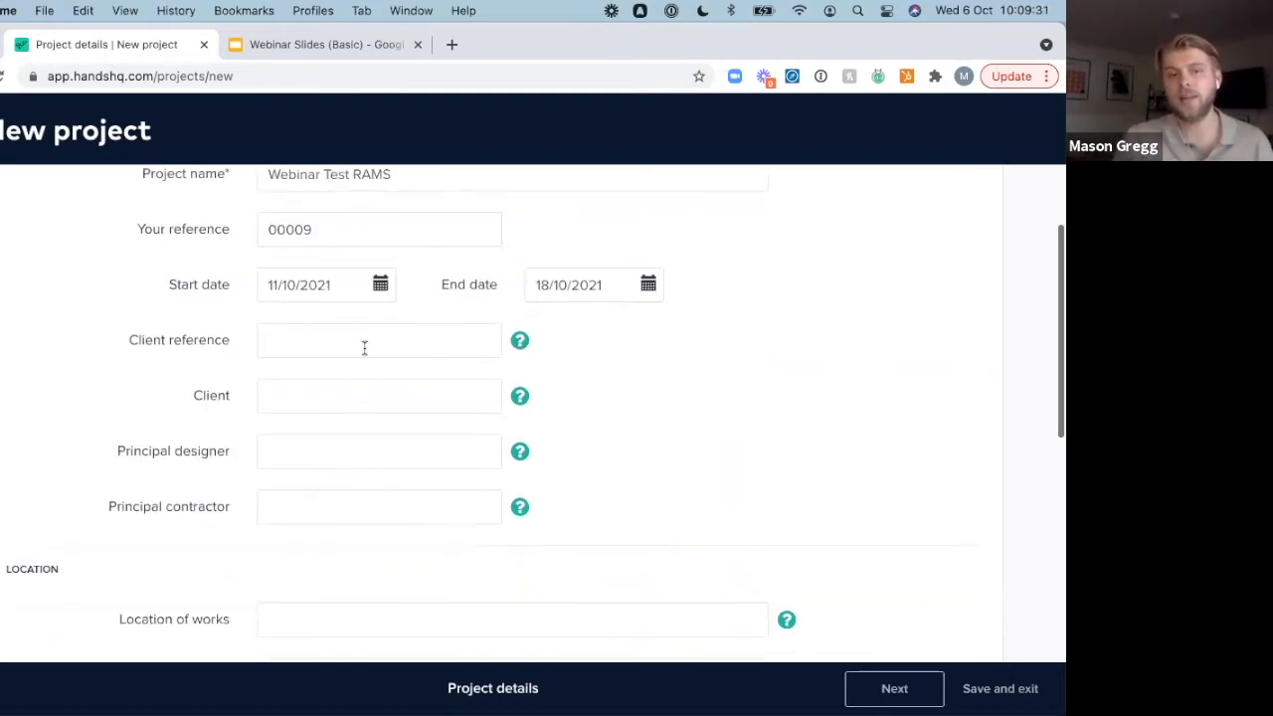
click(279, 390)
text(HandsHQ)
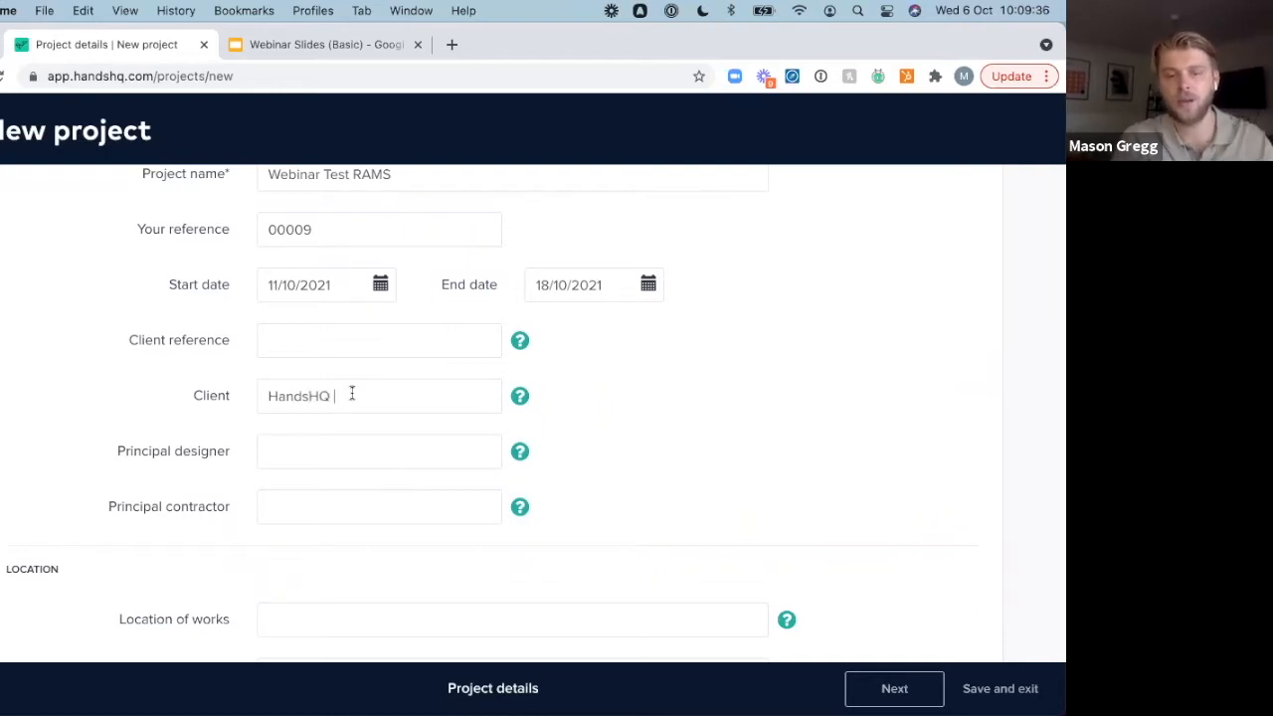
scroll(622, 494, down, 3)
click(338, 454)
text(Smith Street)
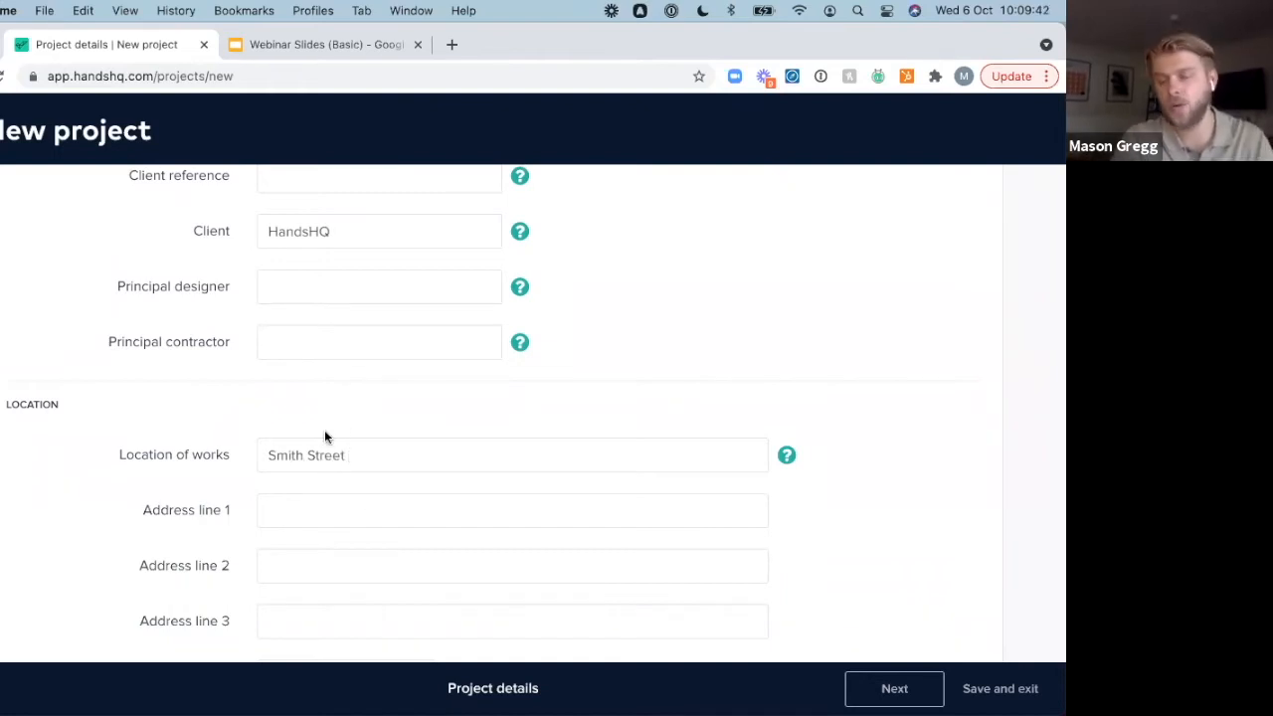
scroll(316, 434, down, 2)
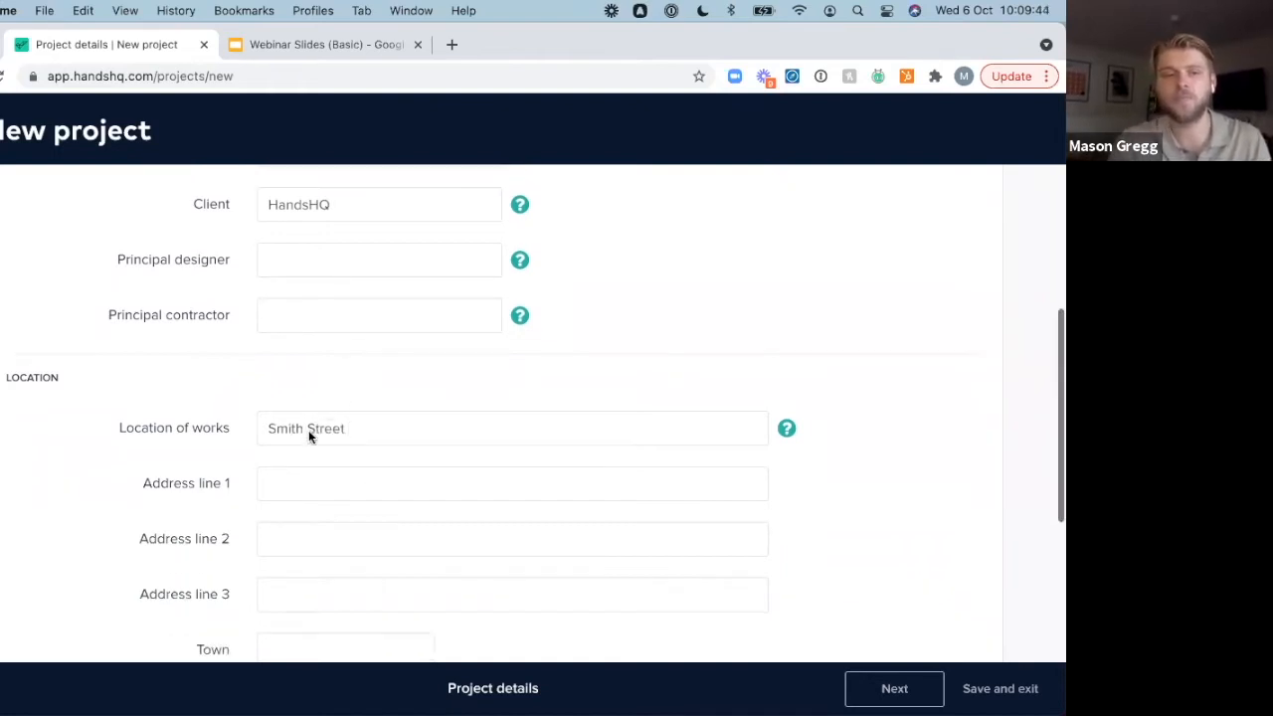
scroll(308, 430, up, 5)
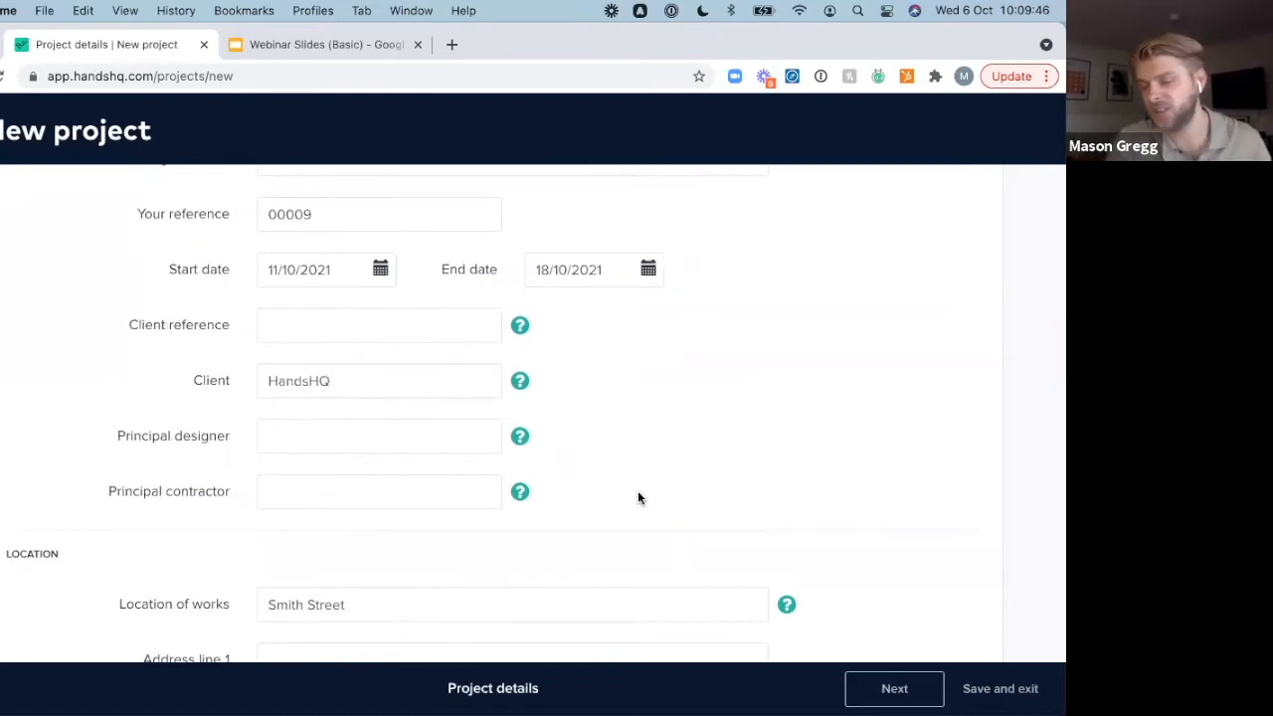
Step: Continue to the project's risk assessment and include the general activity "Arrival & departure from site"
click(879, 689)
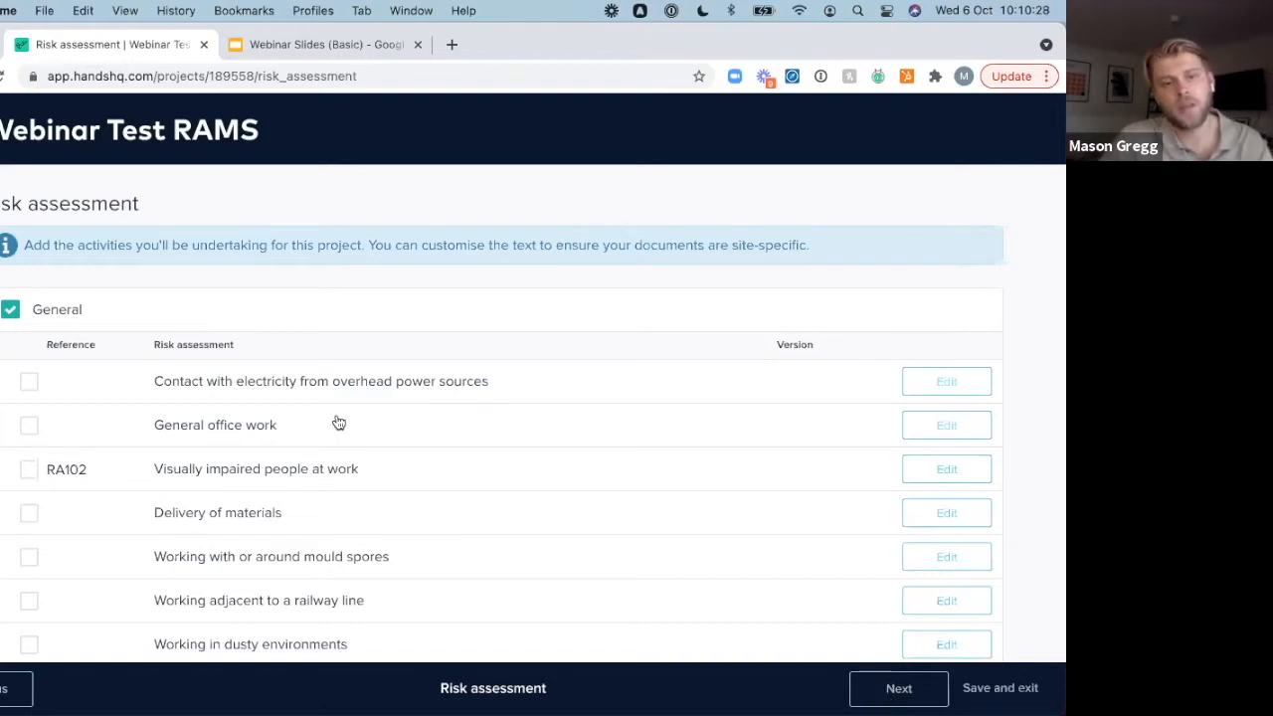
scroll(338, 422, down, 1)
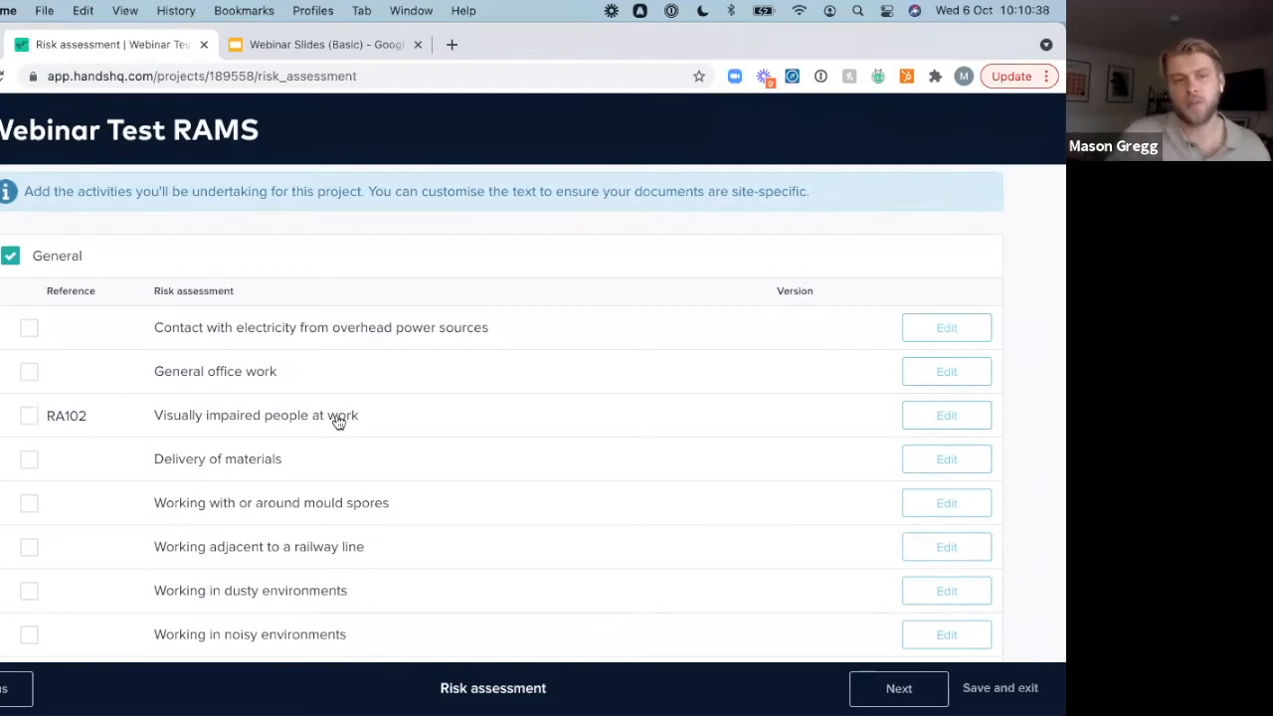
scroll(189, 378, down, 4)
scroll(189, 378, down, 3)
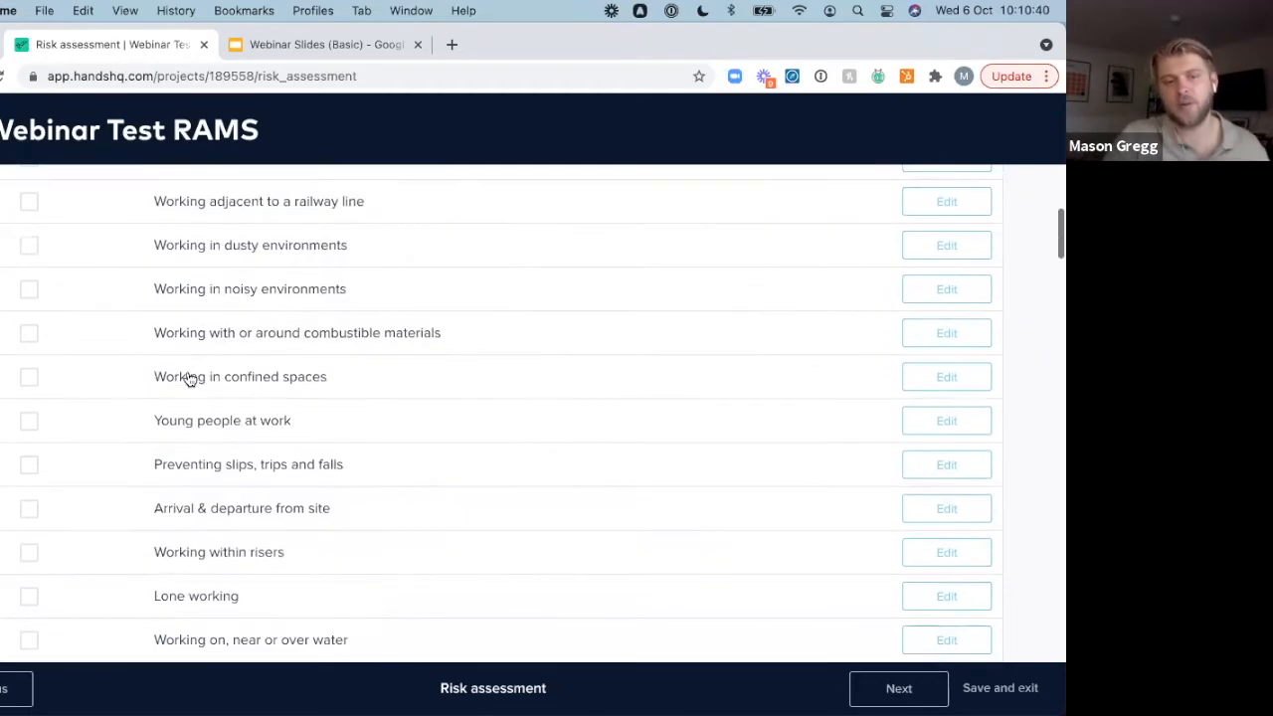
click(28, 515)
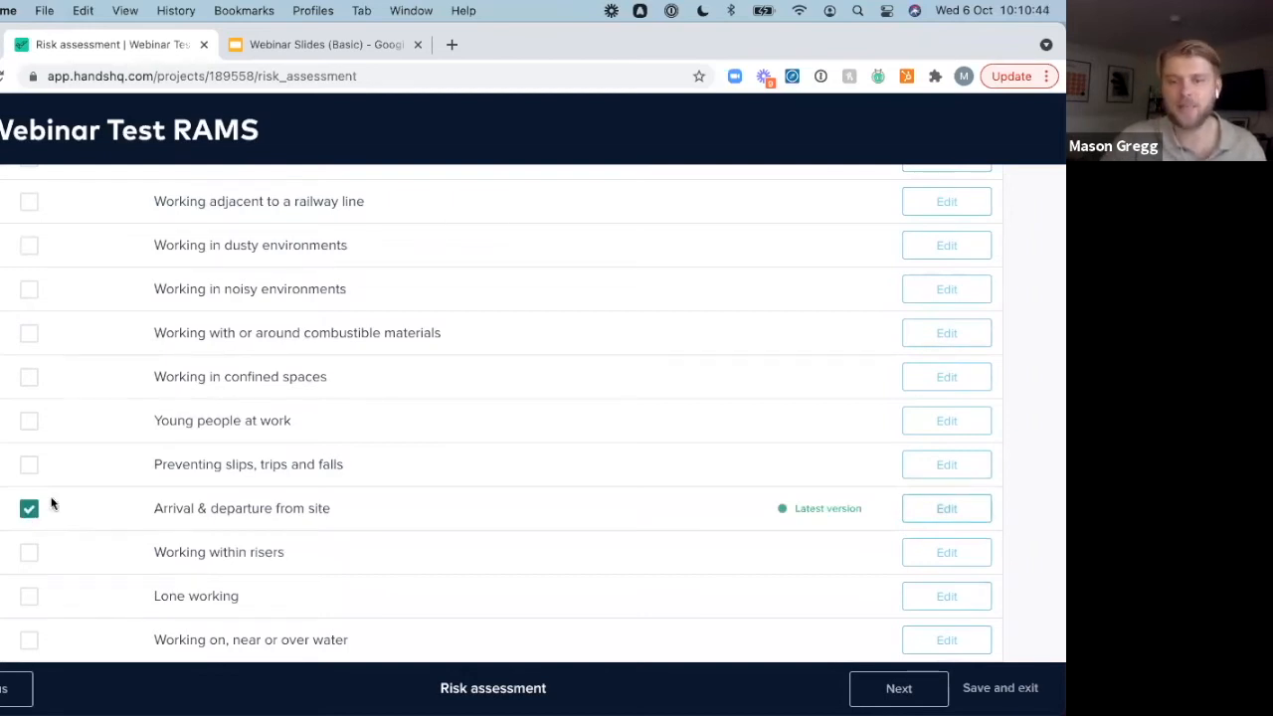
Step: Open the "Arrival & departure from site" activity for editing and exclude the hazard of electrical shock from overhead cables
click(956, 505)
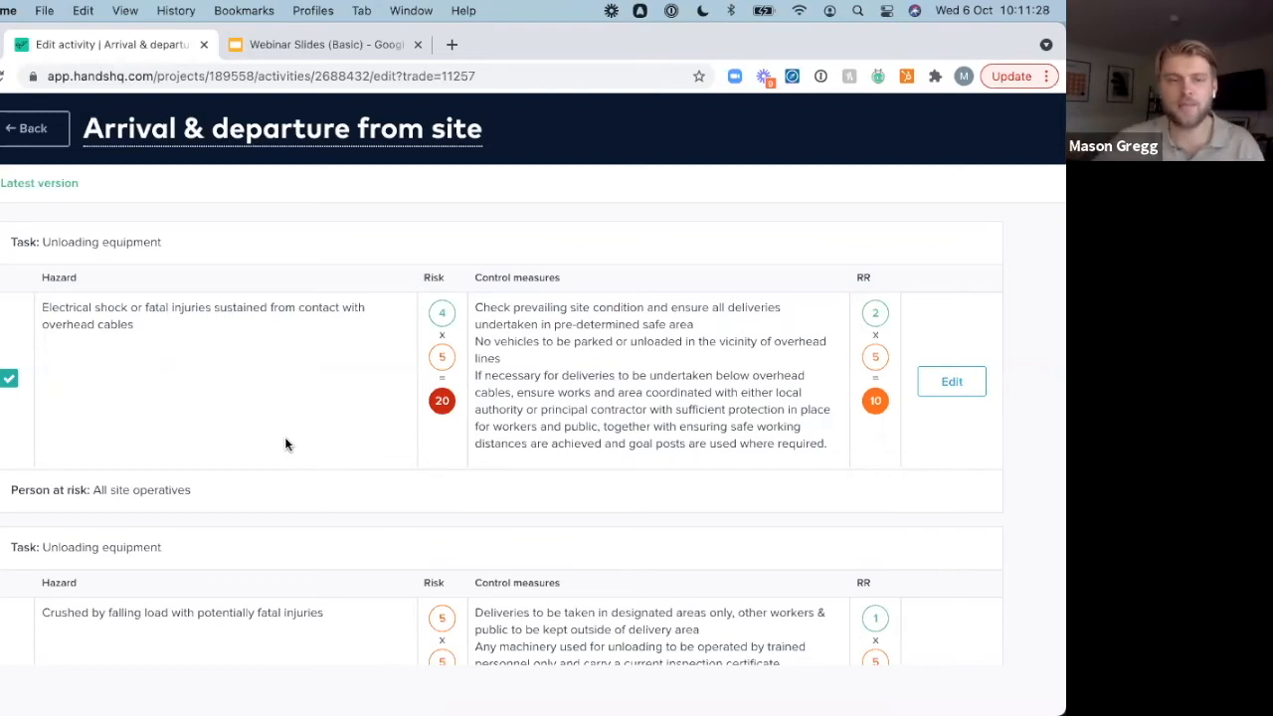
triple_click(135, 329)
click(161, 394)
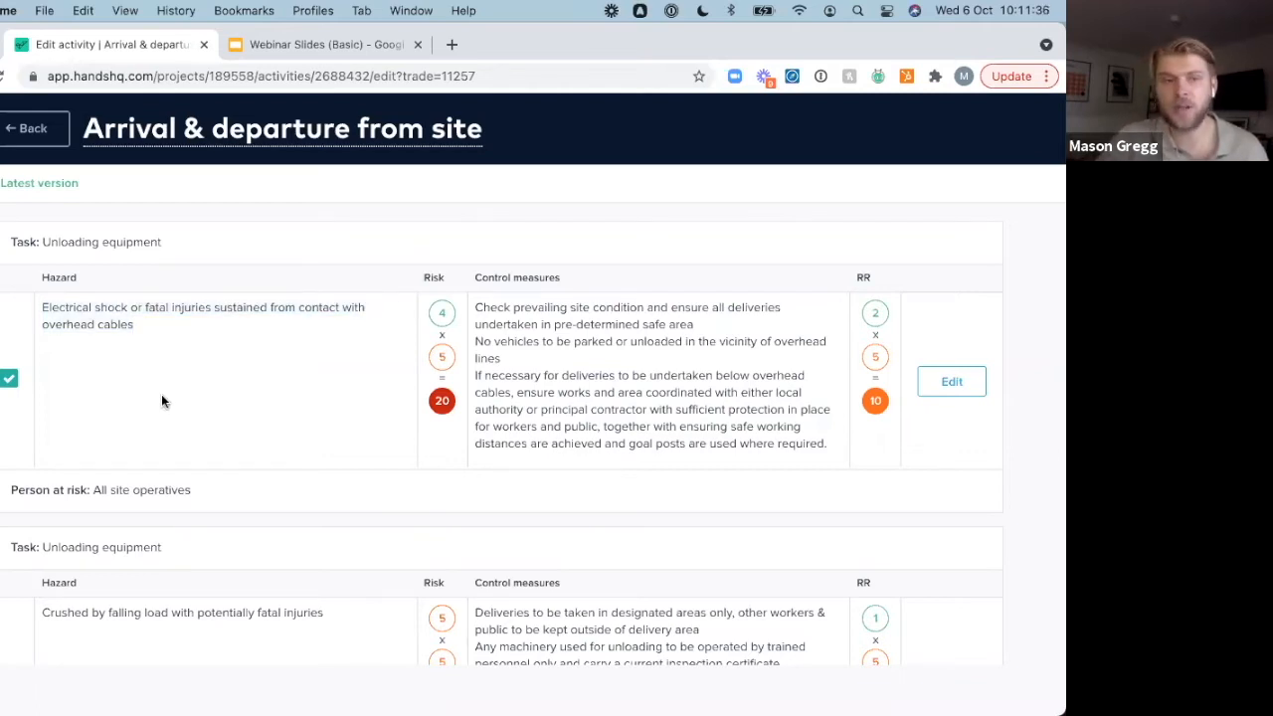
click(8, 384)
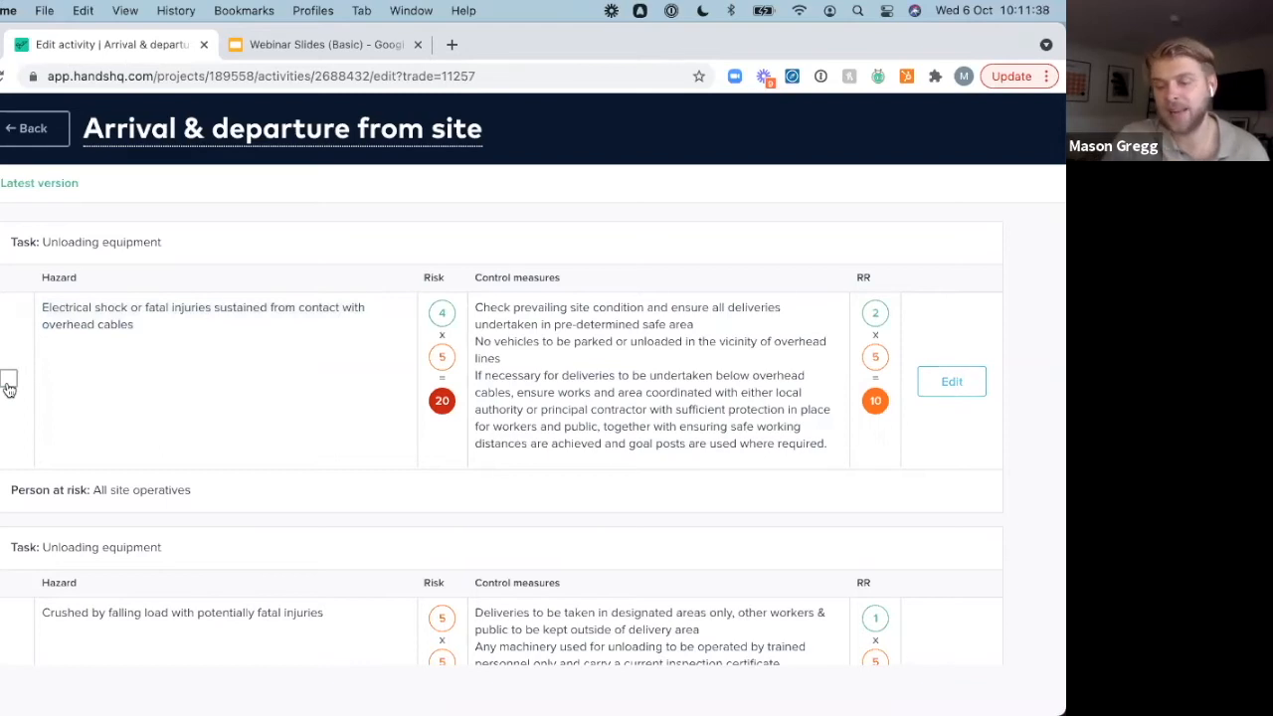
Step: Open the falling-load hazard for editing, set its task to "Unloading equipment 2 tonne pallet" and append the site's street name to the hazard description
scroll(55, 405, down, 5)
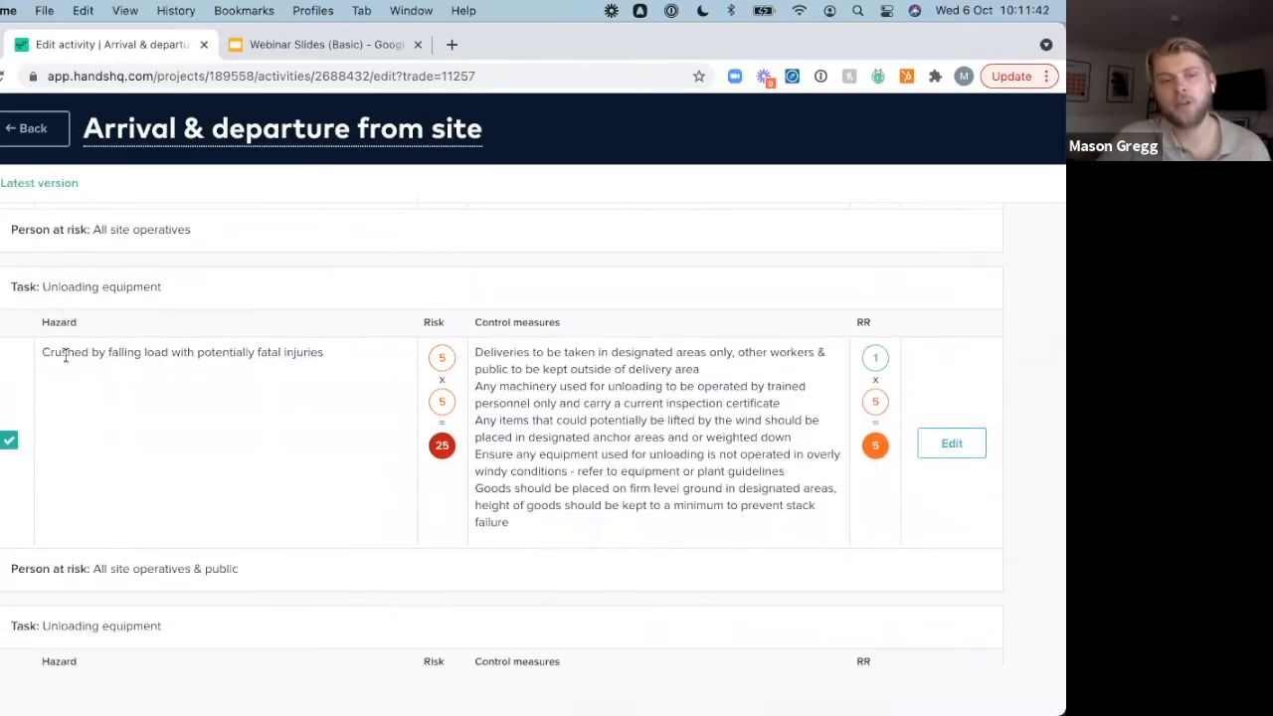
drag(65, 356, 166, 369)
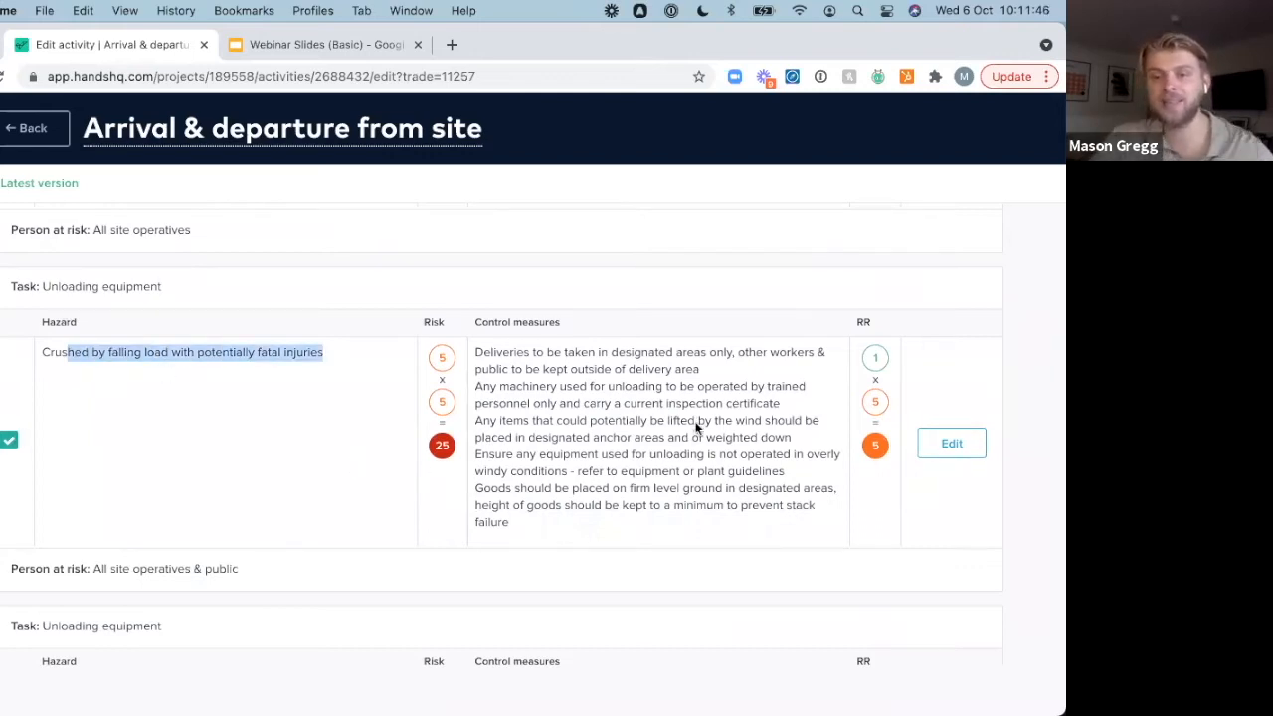
click(950, 444)
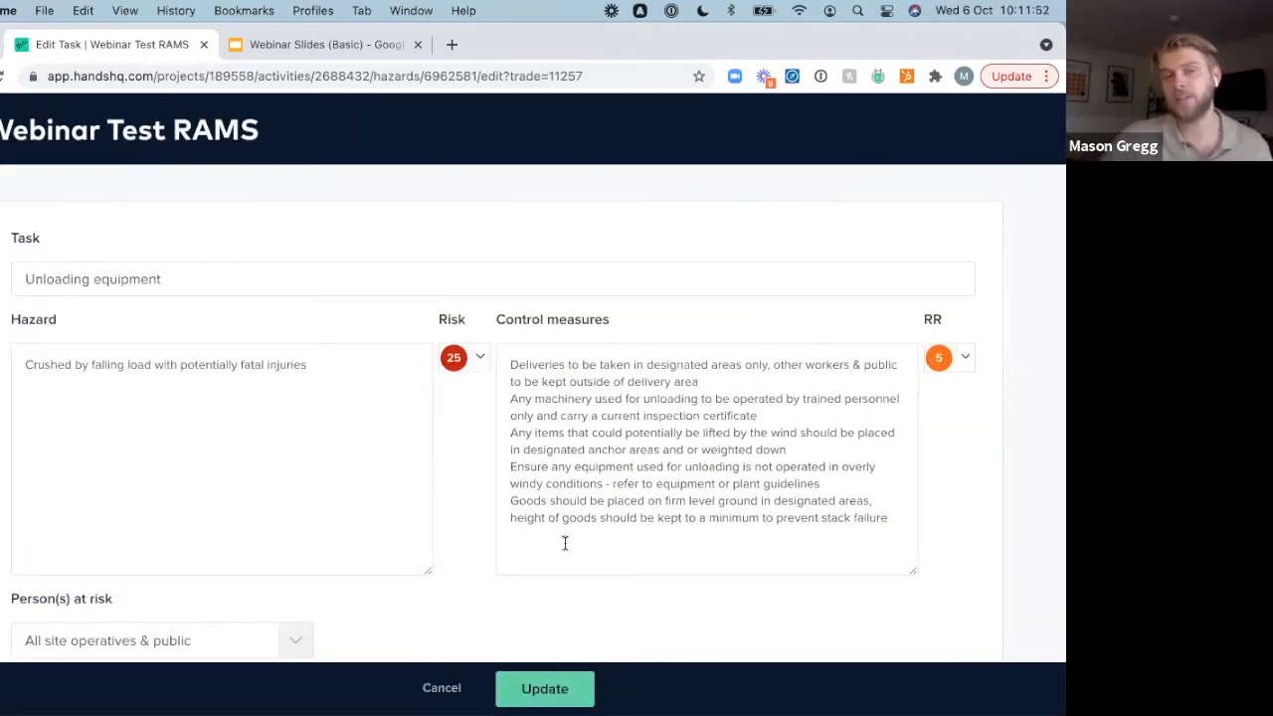
click(188, 273)
text(2 )
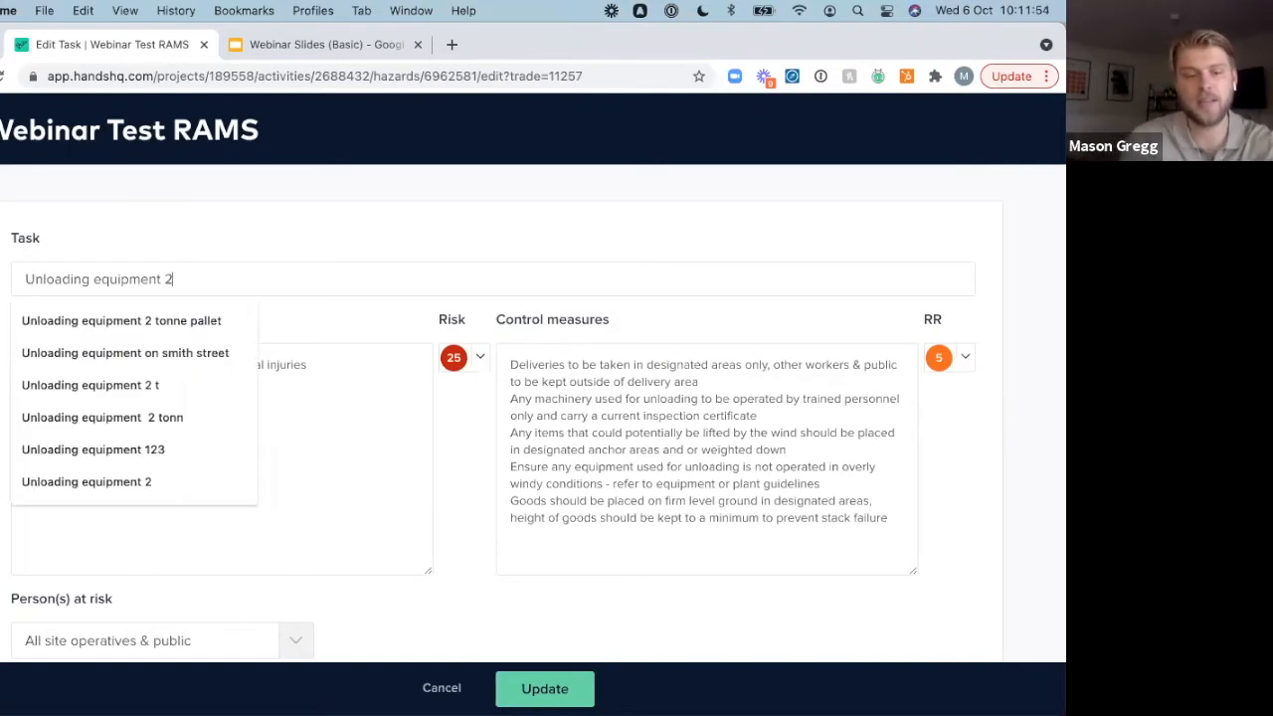
text(to)
click(130, 320)
click(307, 364)
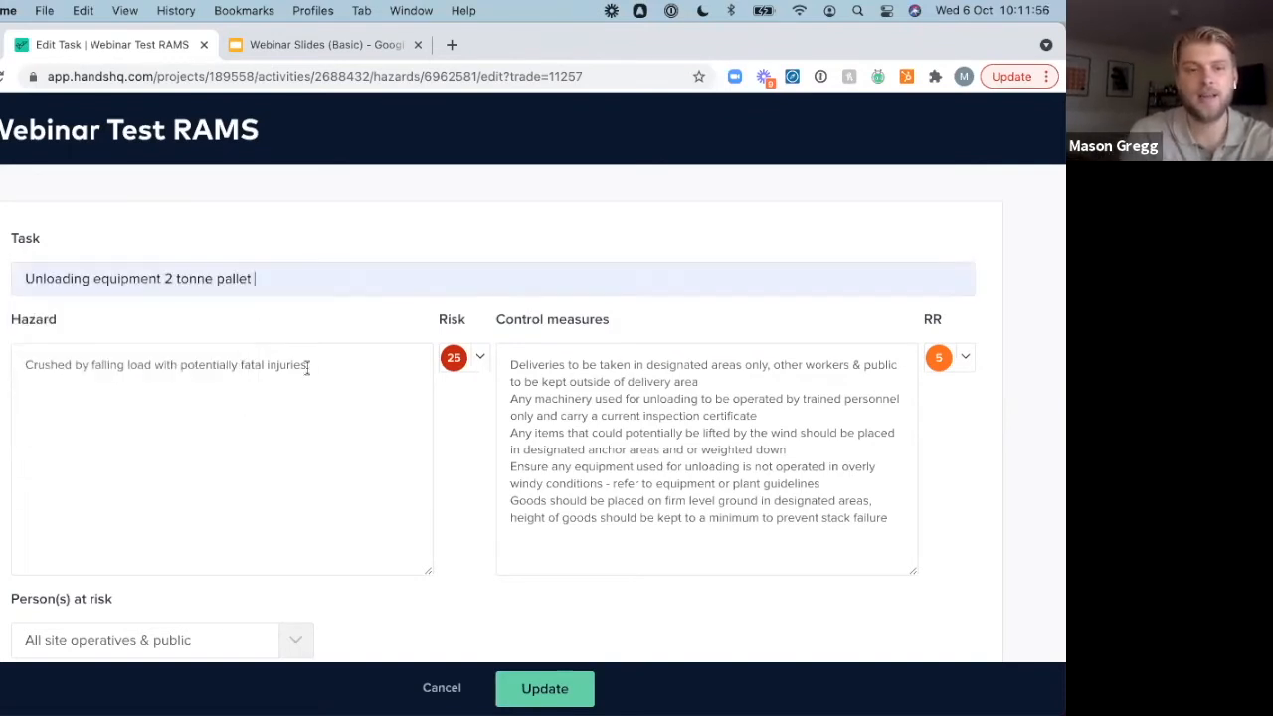
text(on smith street)
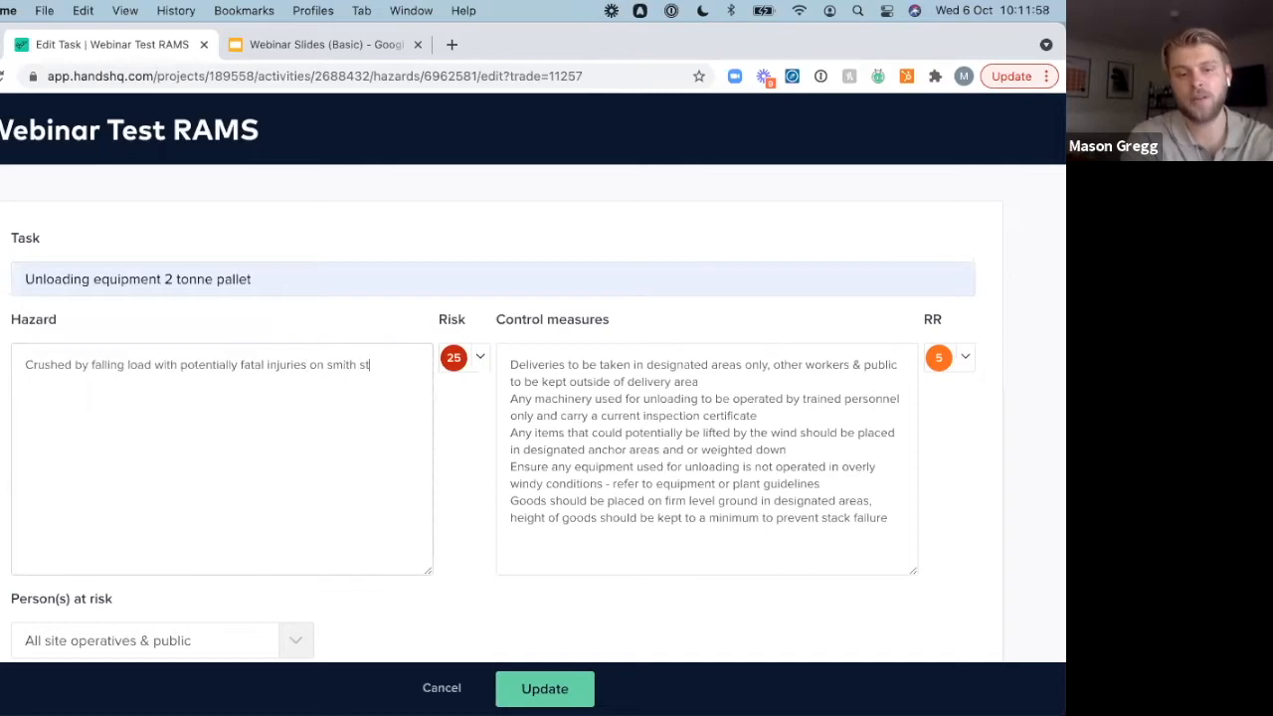
Step: Examine the hazard's risk and residual risk matrices and its person(s) at risk options
click(482, 360)
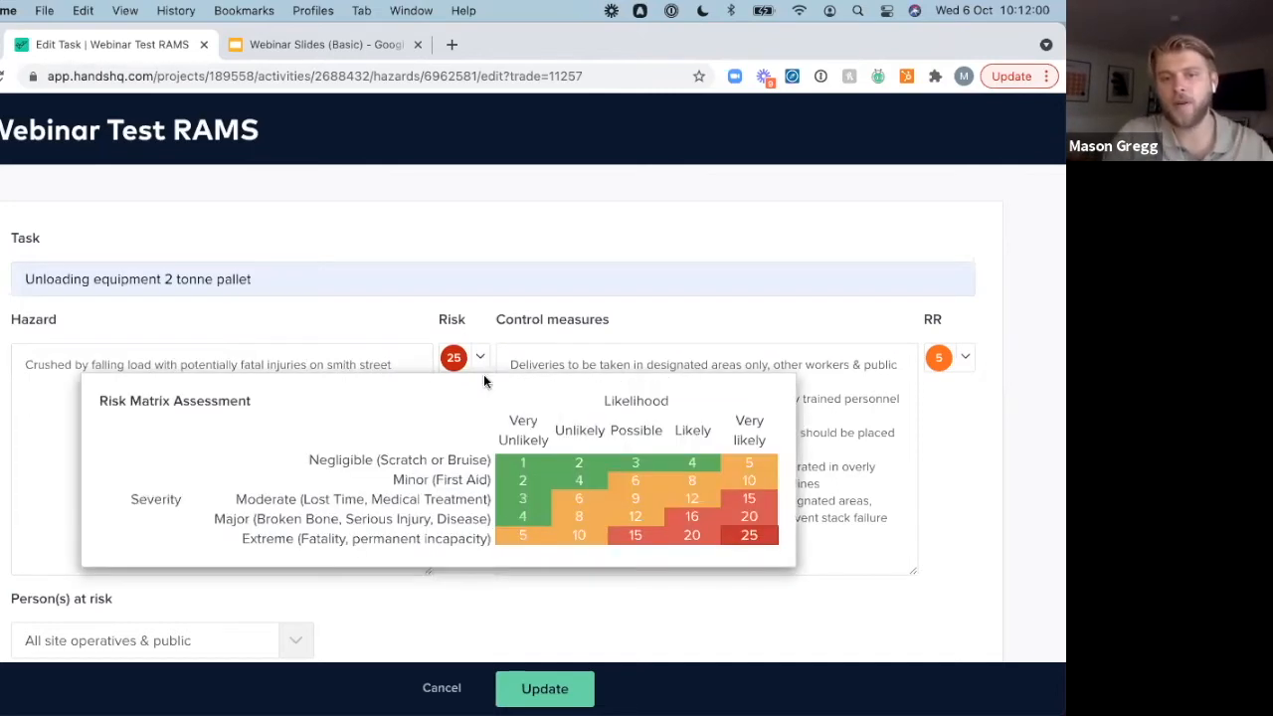
click(852, 492)
click(957, 364)
click(983, 405)
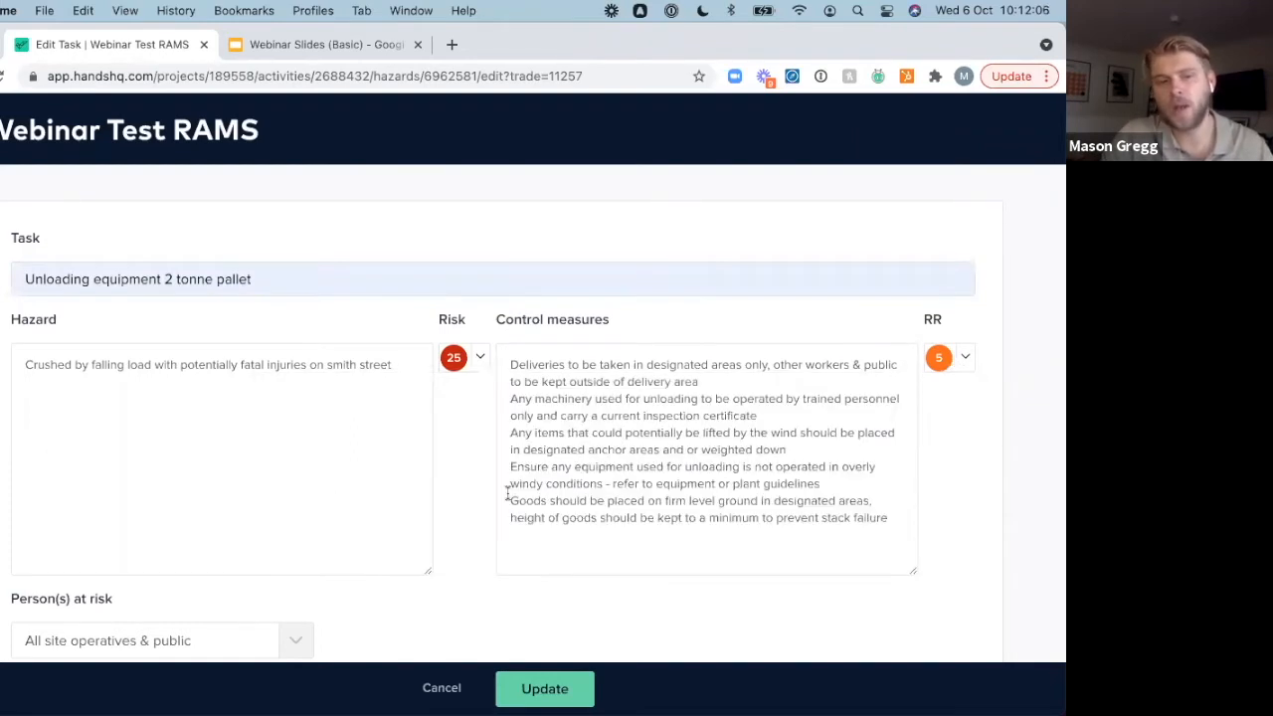
scroll(505, 488, down, 2)
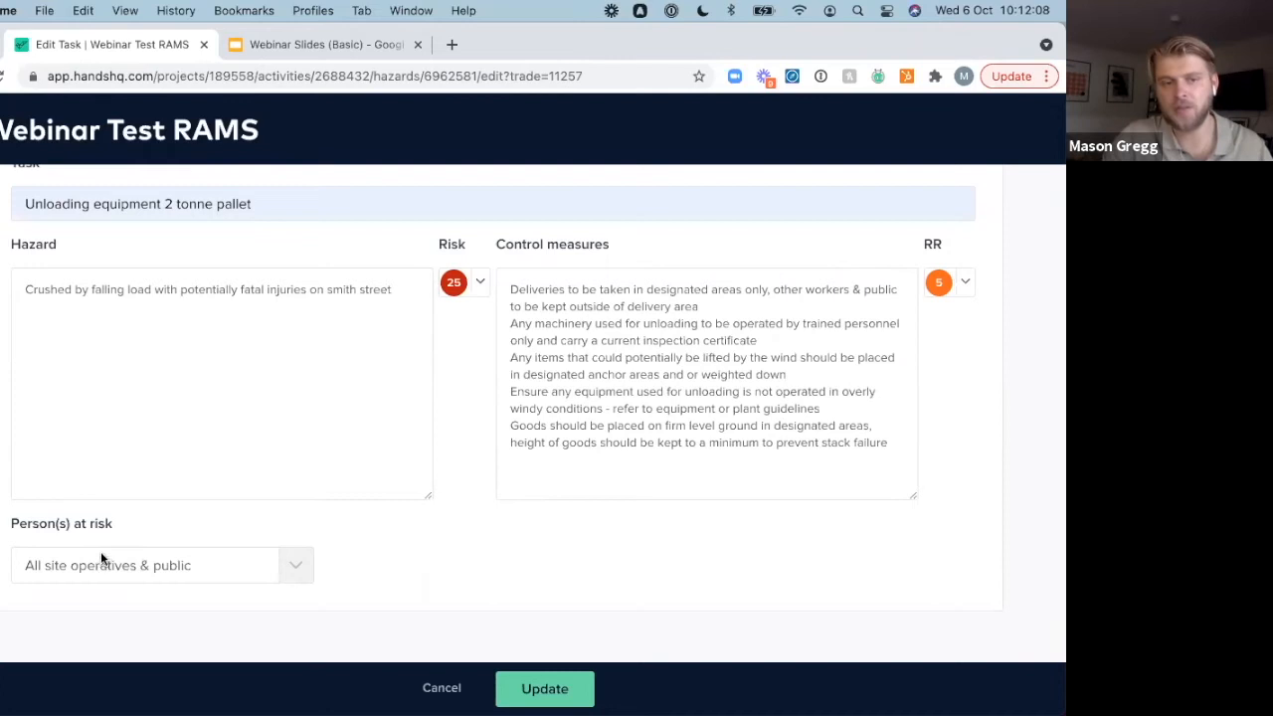
click(101, 558)
click(395, 585)
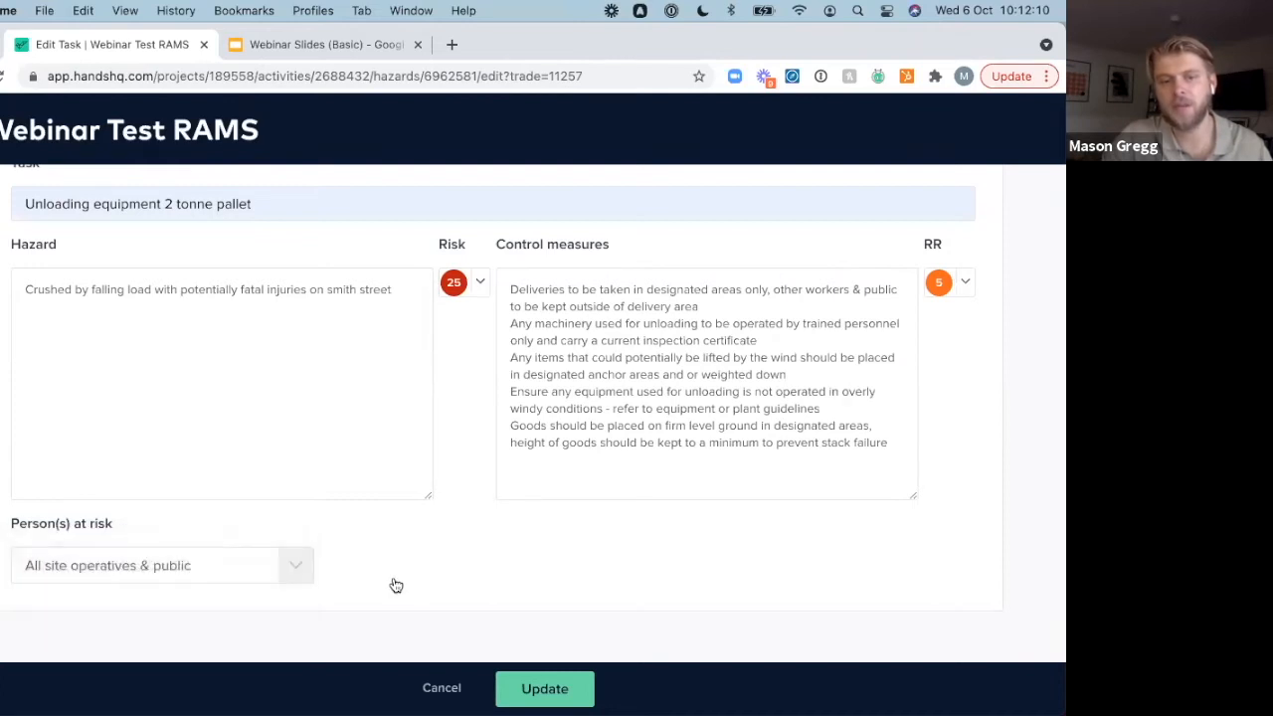
Step: Save the edited falling-load hazard and return to the project's risk assessment
click(540, 684)
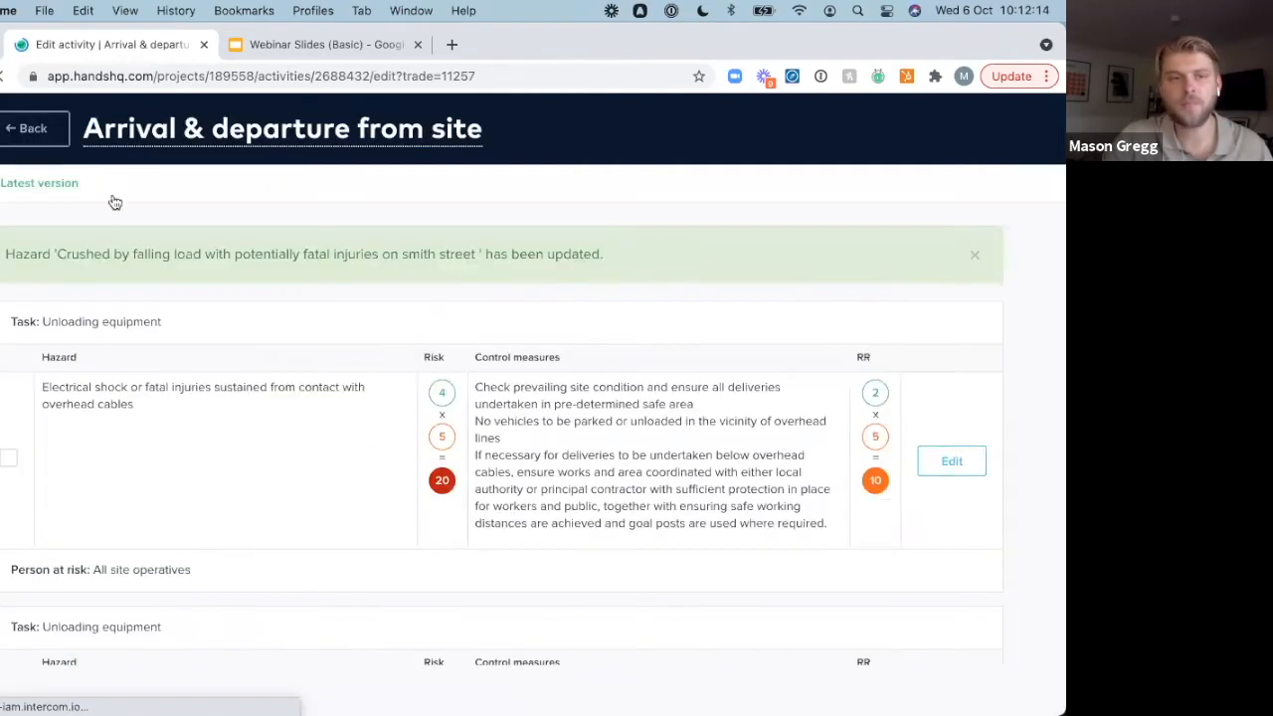
click(32, 130)
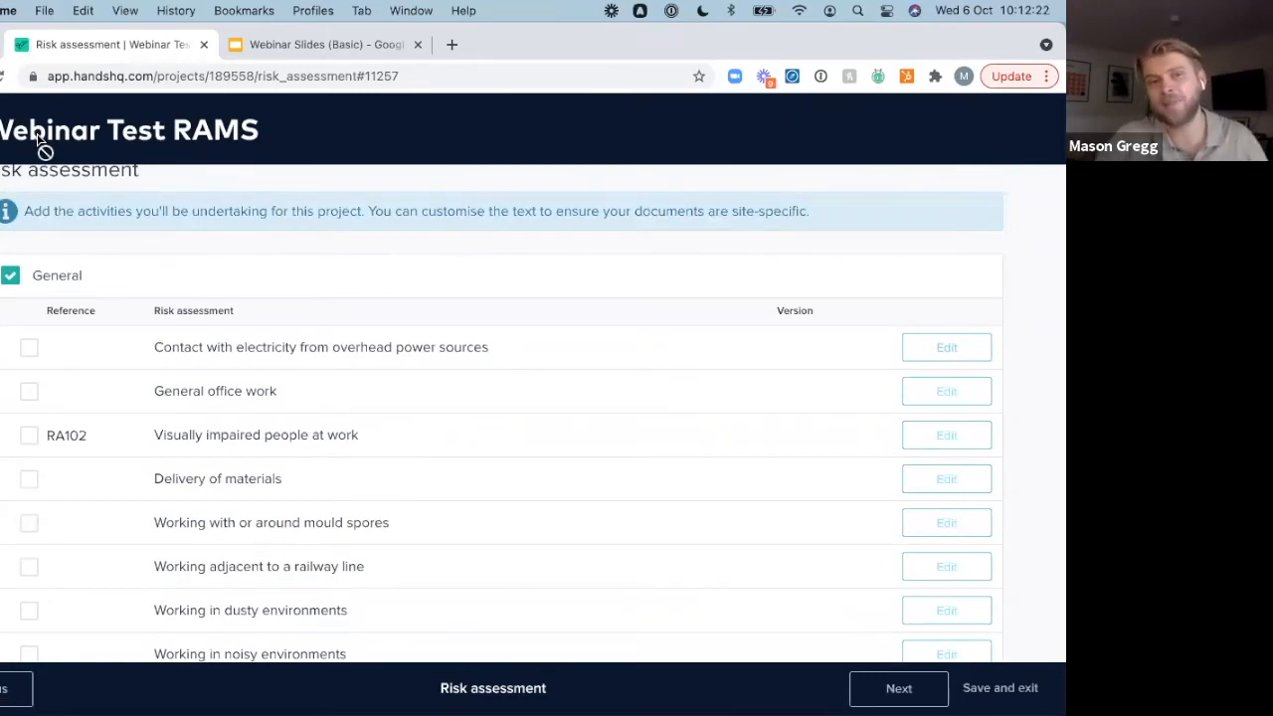
Step: Look through the general activities and the trade categories available for the risk assessment
scroll(119, 344, down, 4)
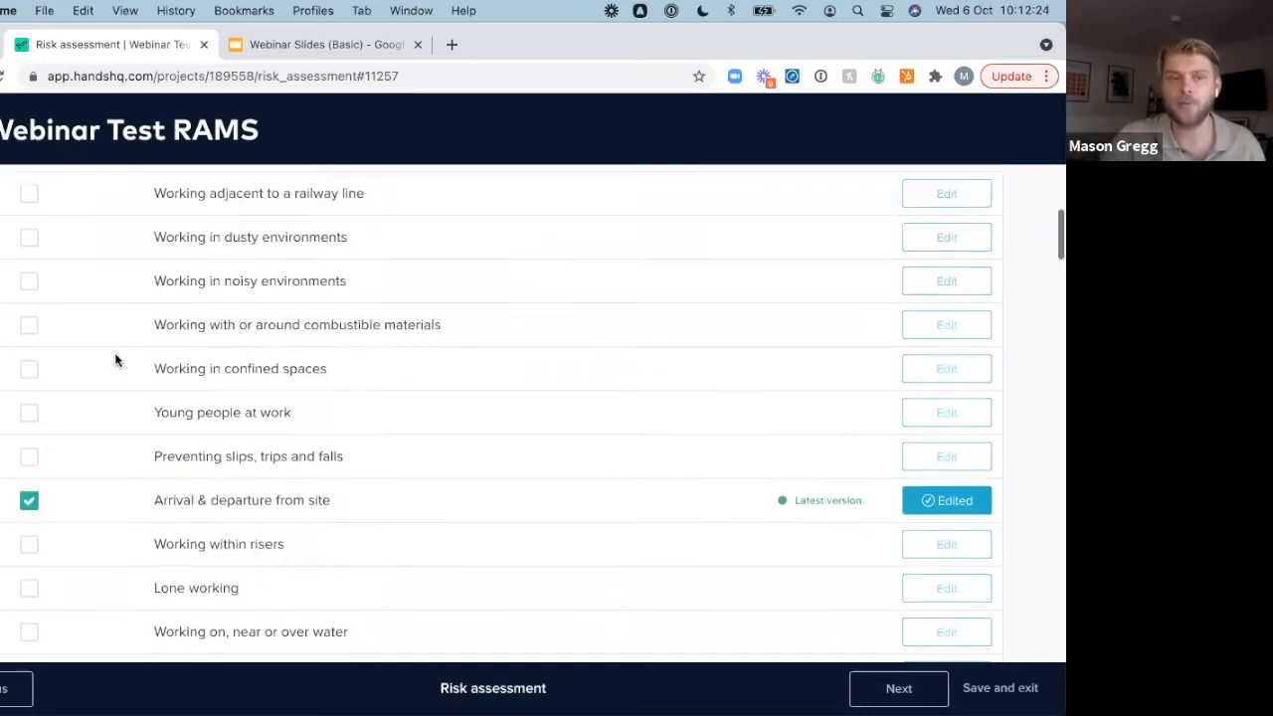
scroll(31, 488, down, 4)
scroll(31, 488, down, 4)
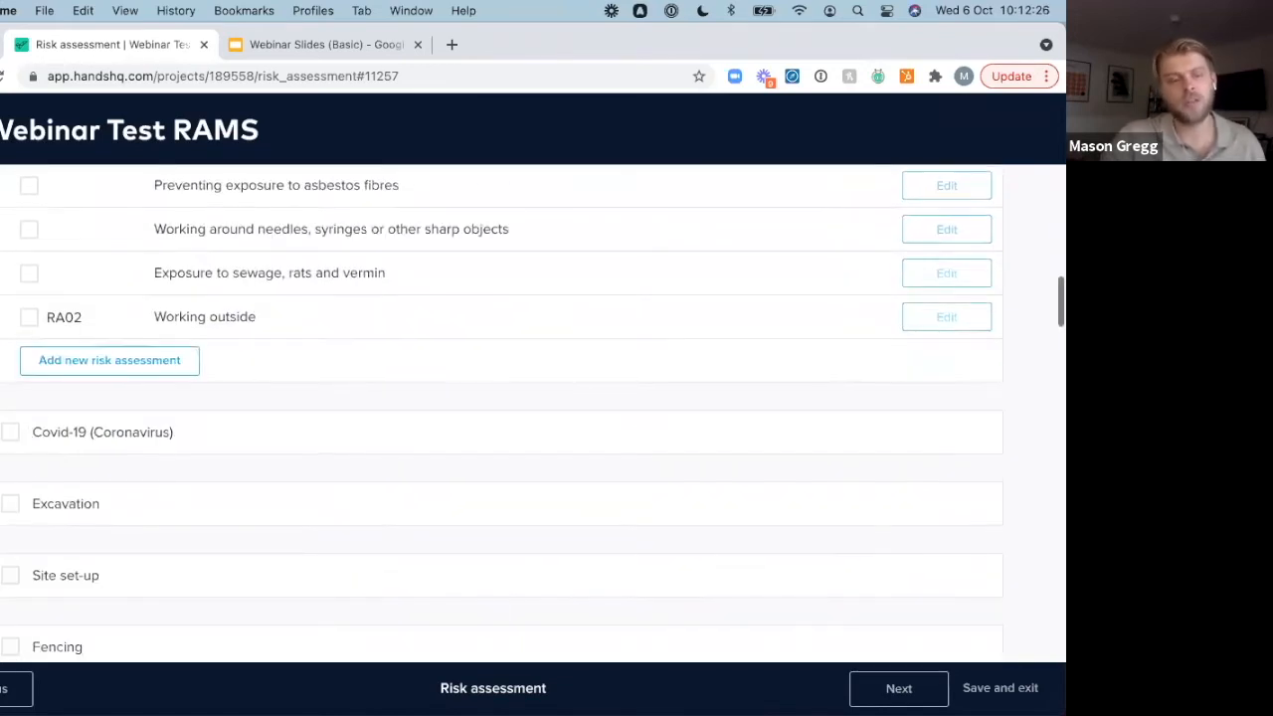
scroll(501, 412, down, 5)
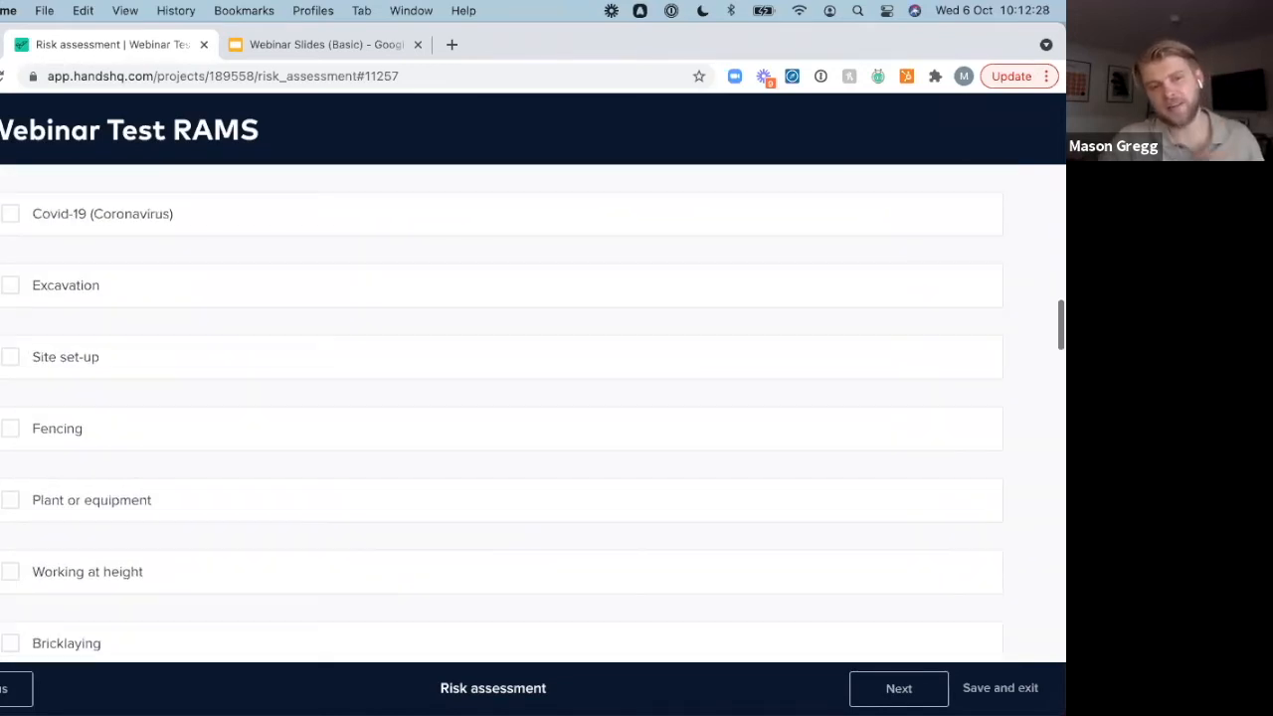
scroll(502, 412, down, 3)
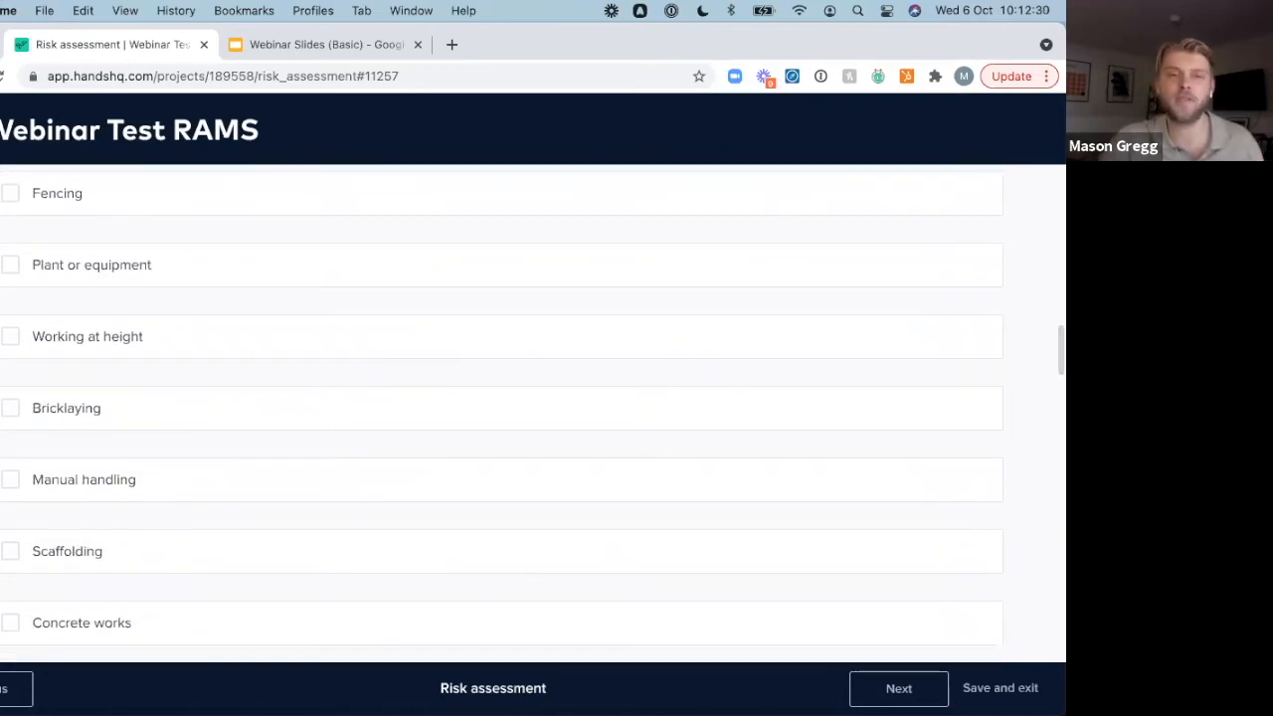
scroll(501, 412, down, 5)
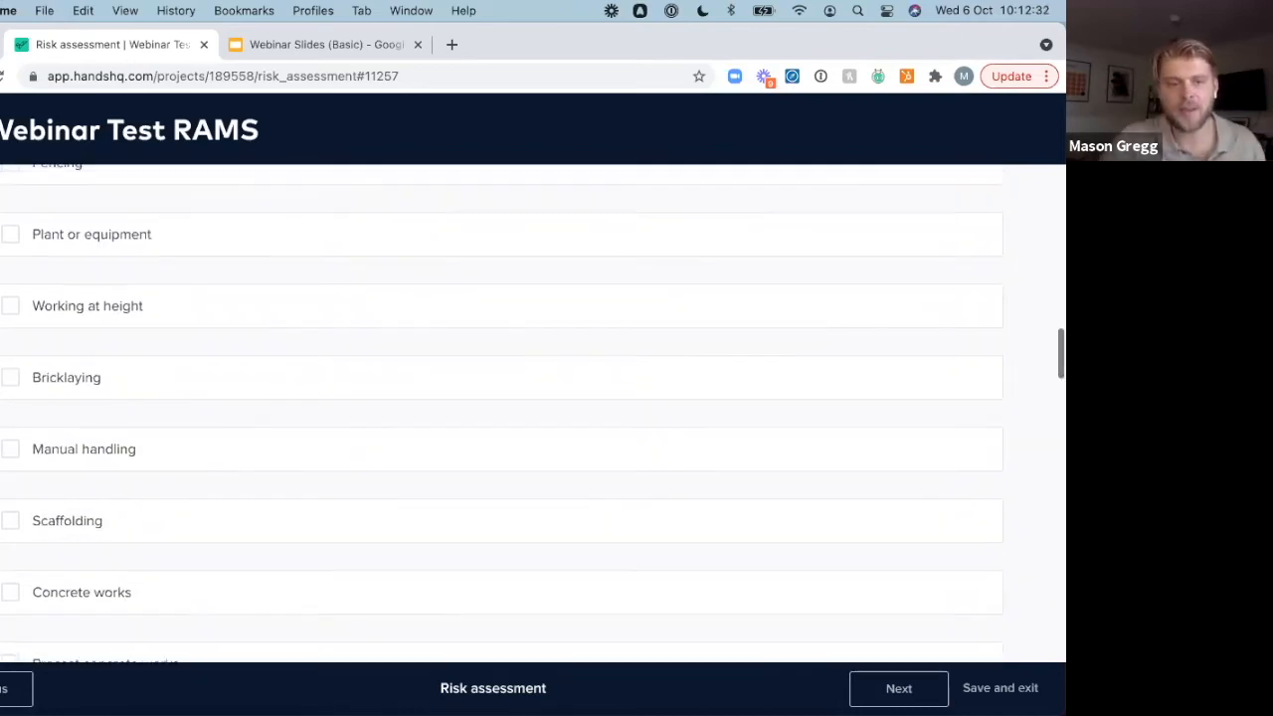
scroll(503, 412, down, 3)
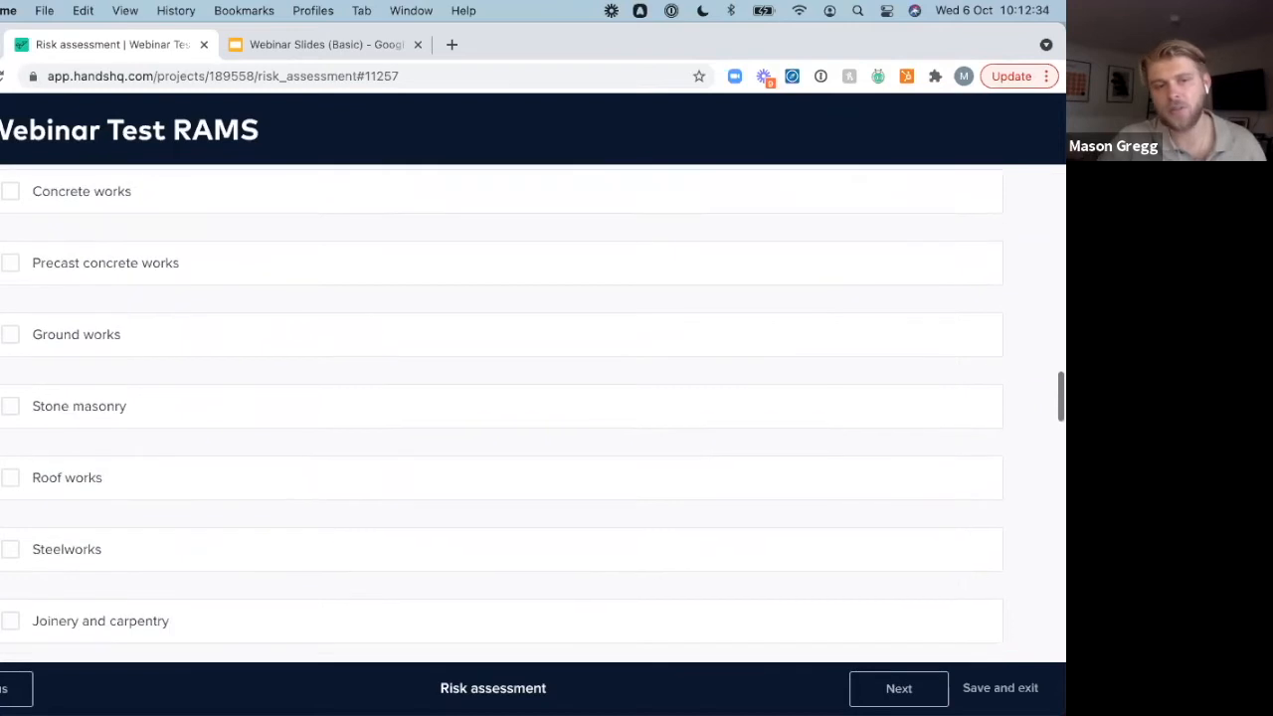
scroll(502, 411, down, 3)
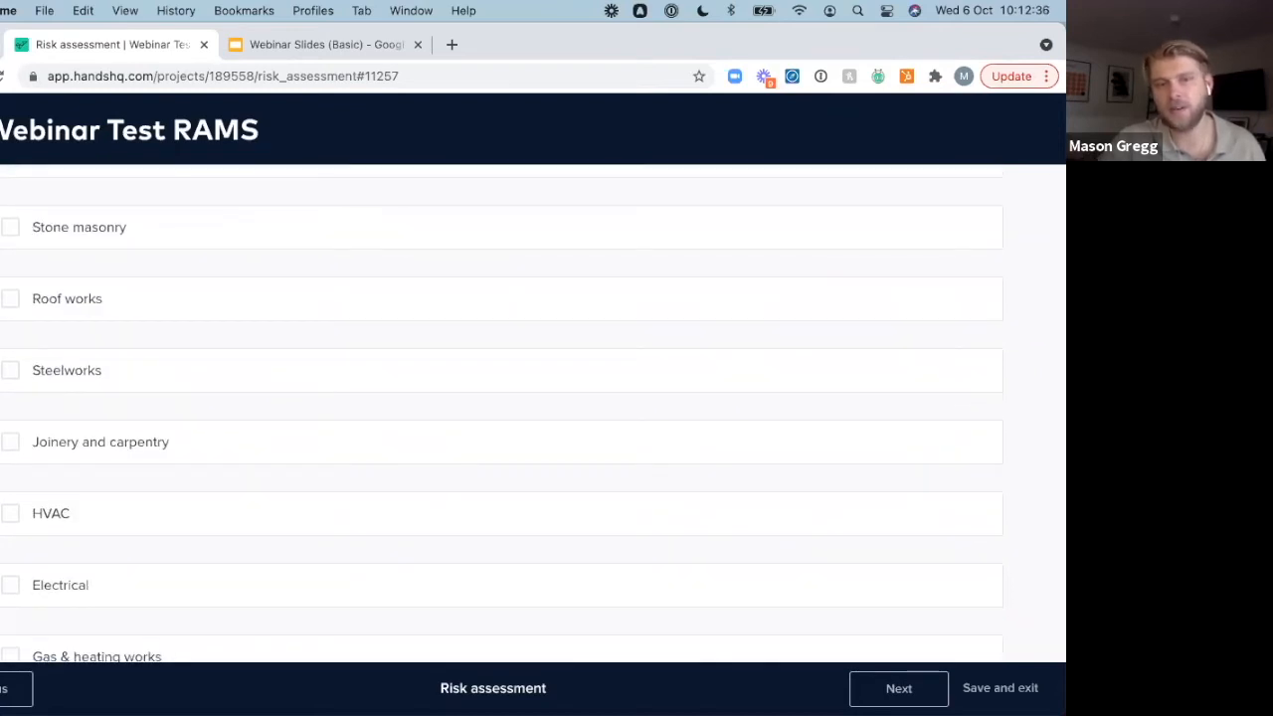
scroll(502, 412, down, 5)
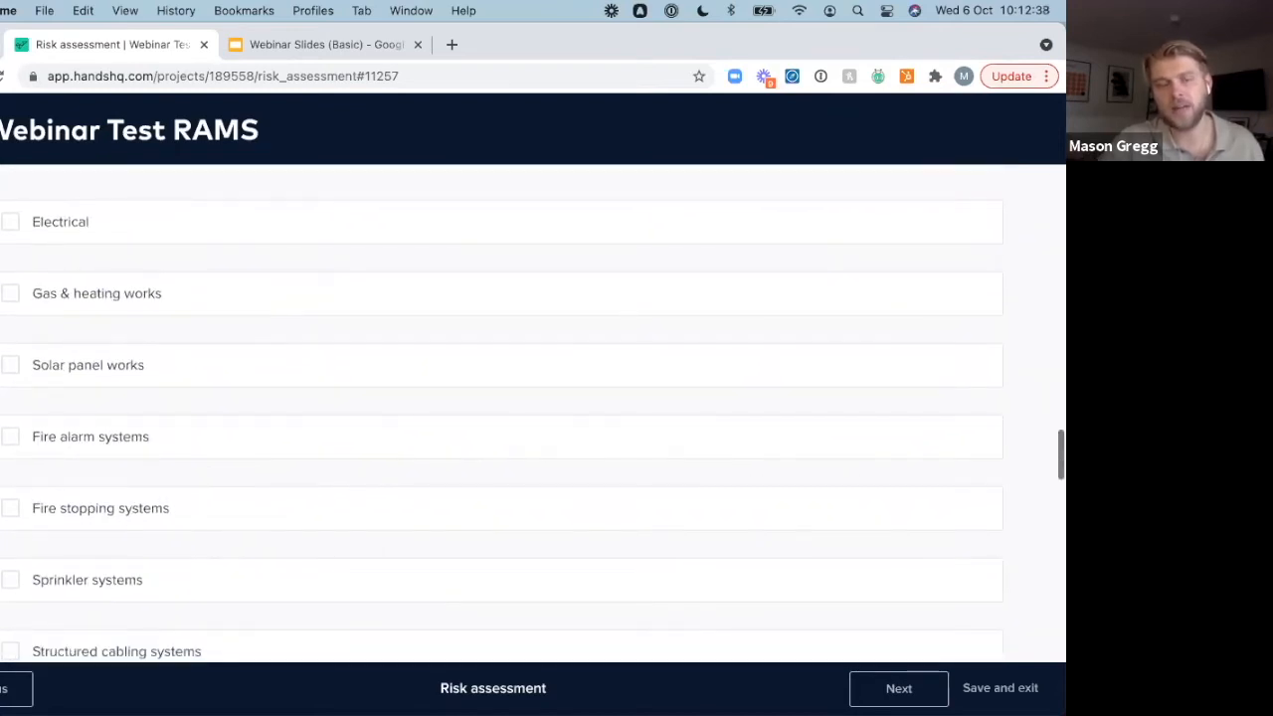
scroll(503, 411, down, 1)
scroll(503, 412, down, 3)
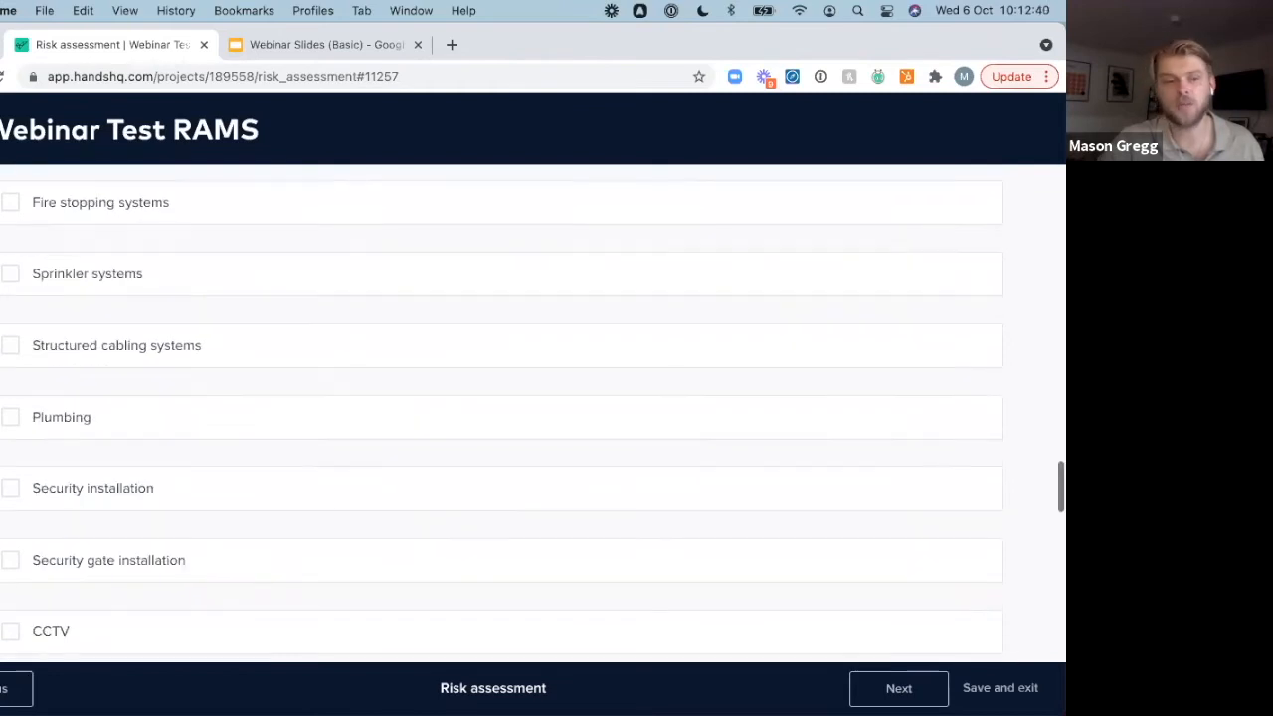
scroll(503, 412, down, 3)
scroll(502, 411, down, 3)
scroll(502, 412, up, 17)
scroll(502, 412, up, 12)
scroll(503, 412, down, 12)
Step: Add the Electrical category and include its activities "Installing new lighting" and "PAT testing of appliances or tools"
click(14, 276)
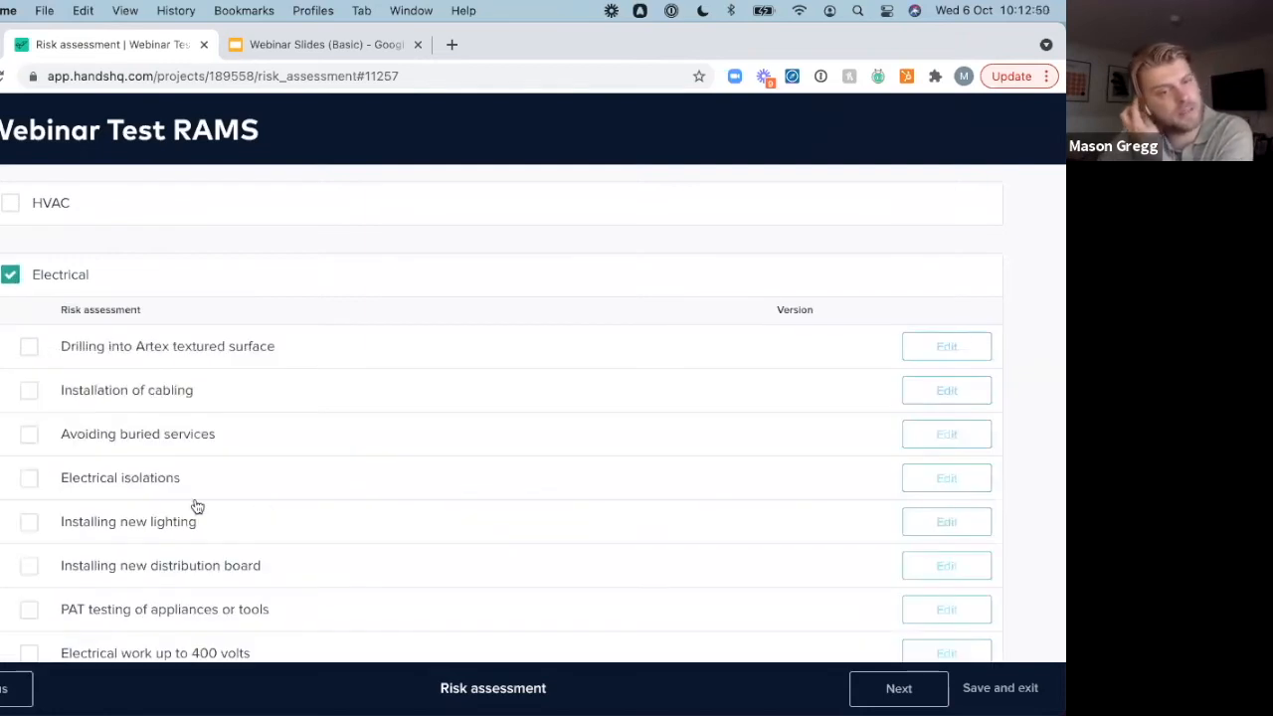
click(31, 524)
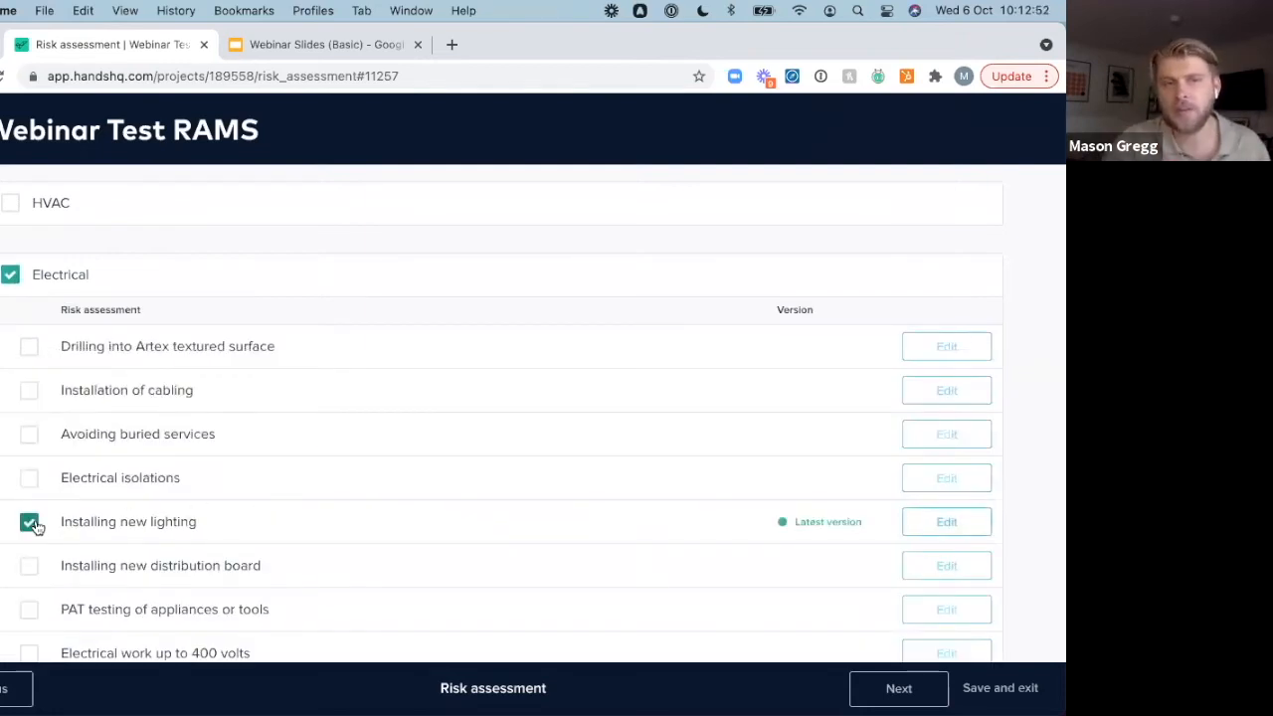
scroll(103, 531, down, 2)
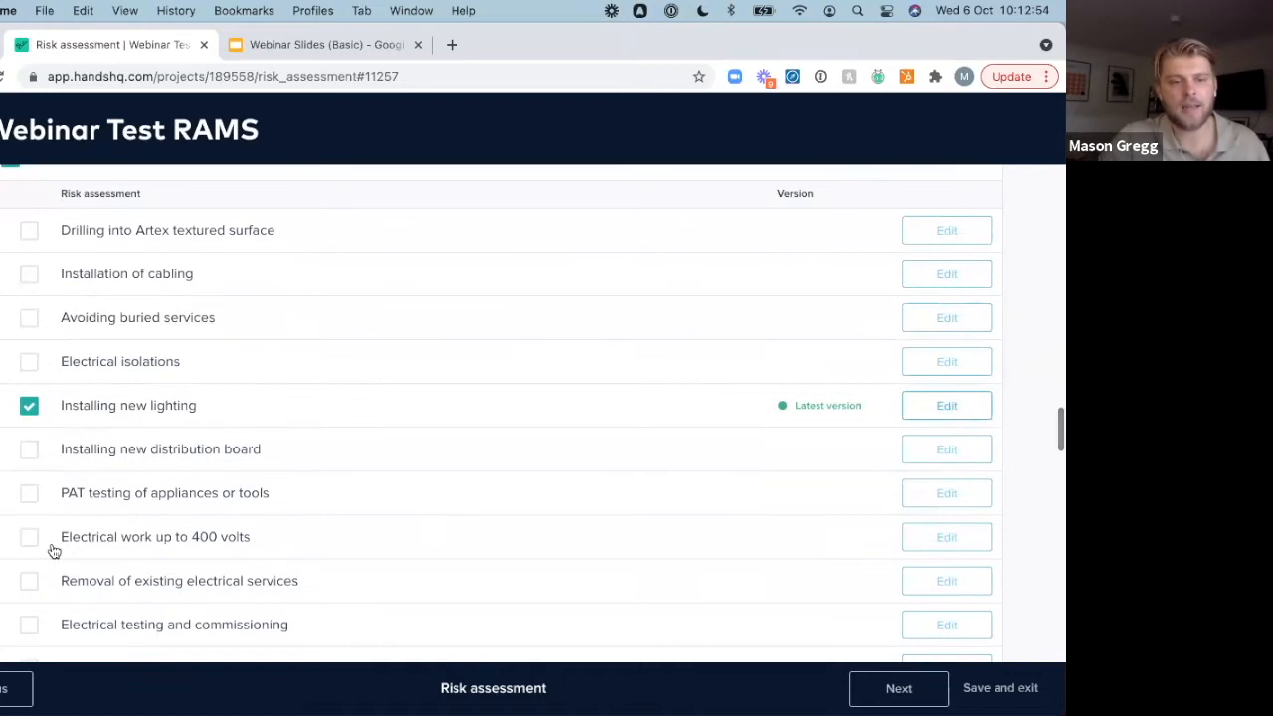
click(28, 493)
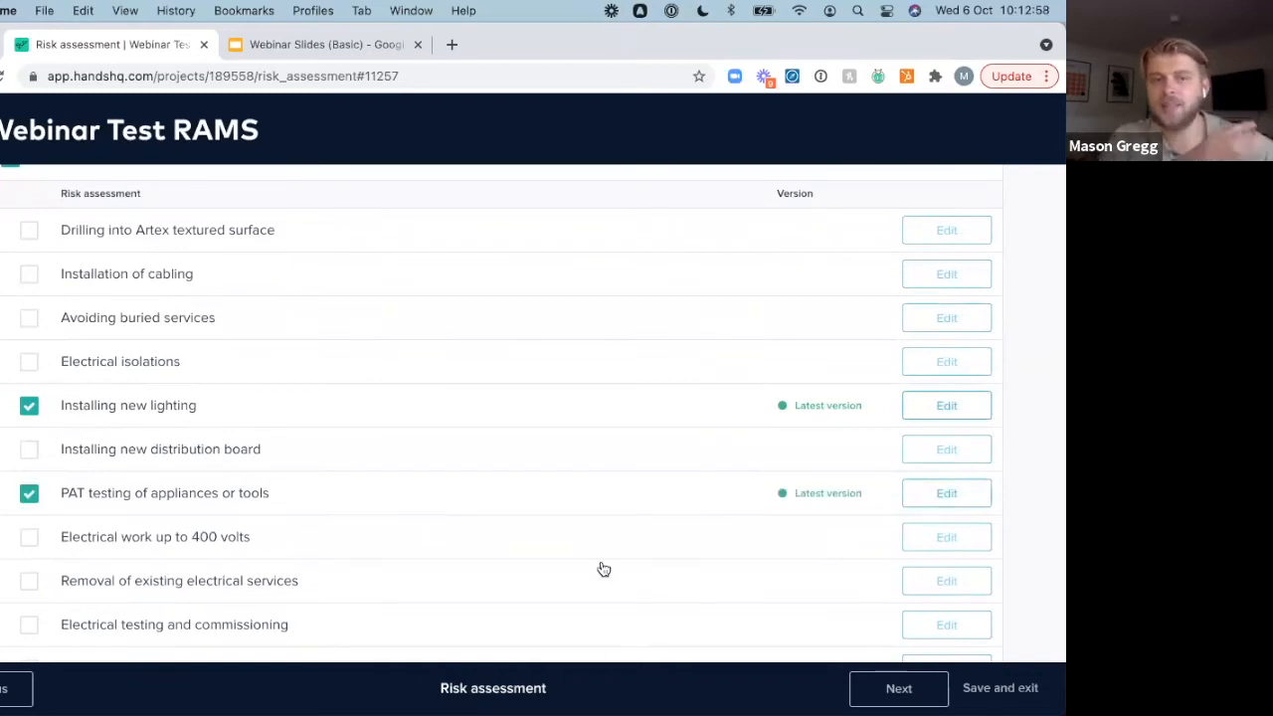
Step: Continue to the sequence of operations and include the electrical task "Install lighting"
click(875, 691)
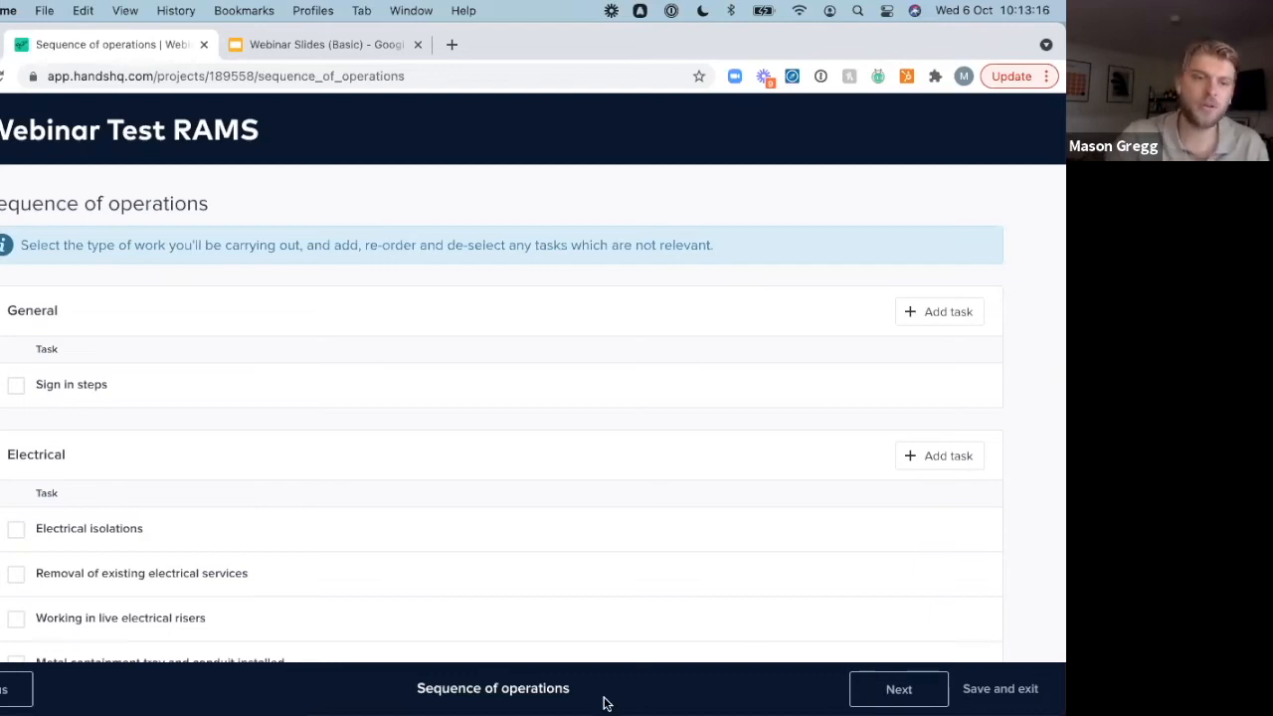
scroll(304, 400, down, 5)
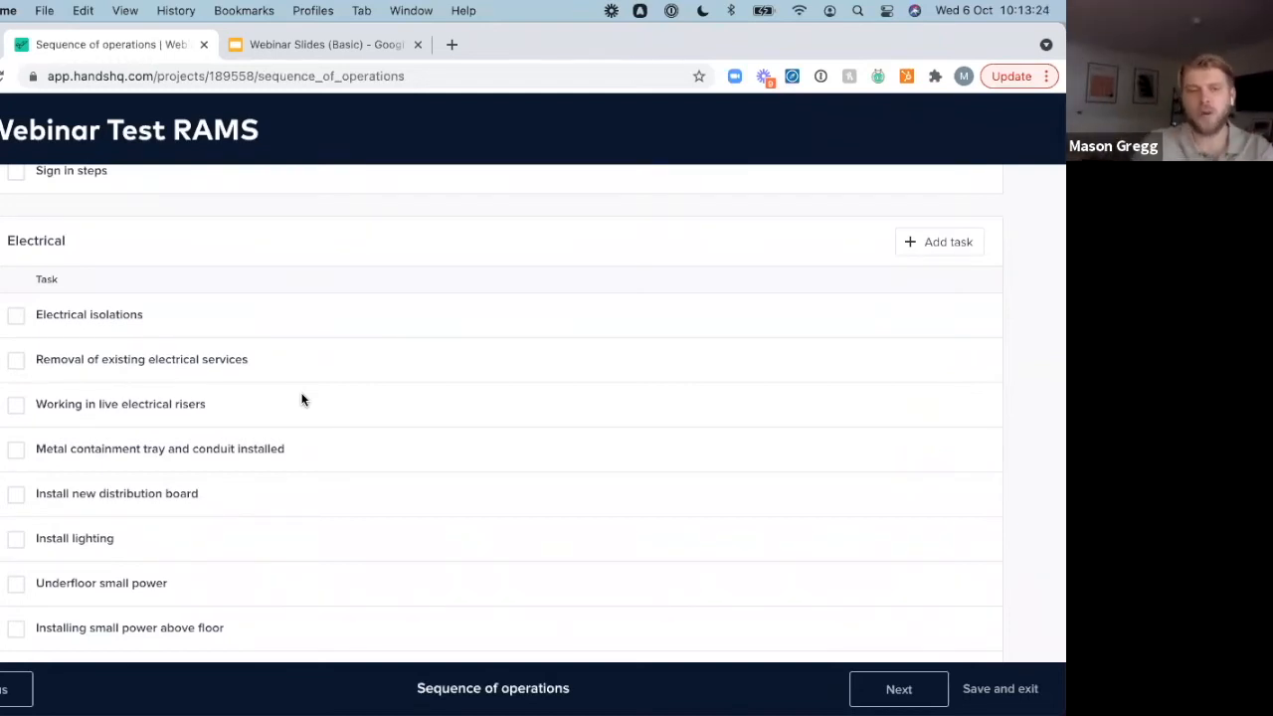
scroll(145, 433, down, 3)
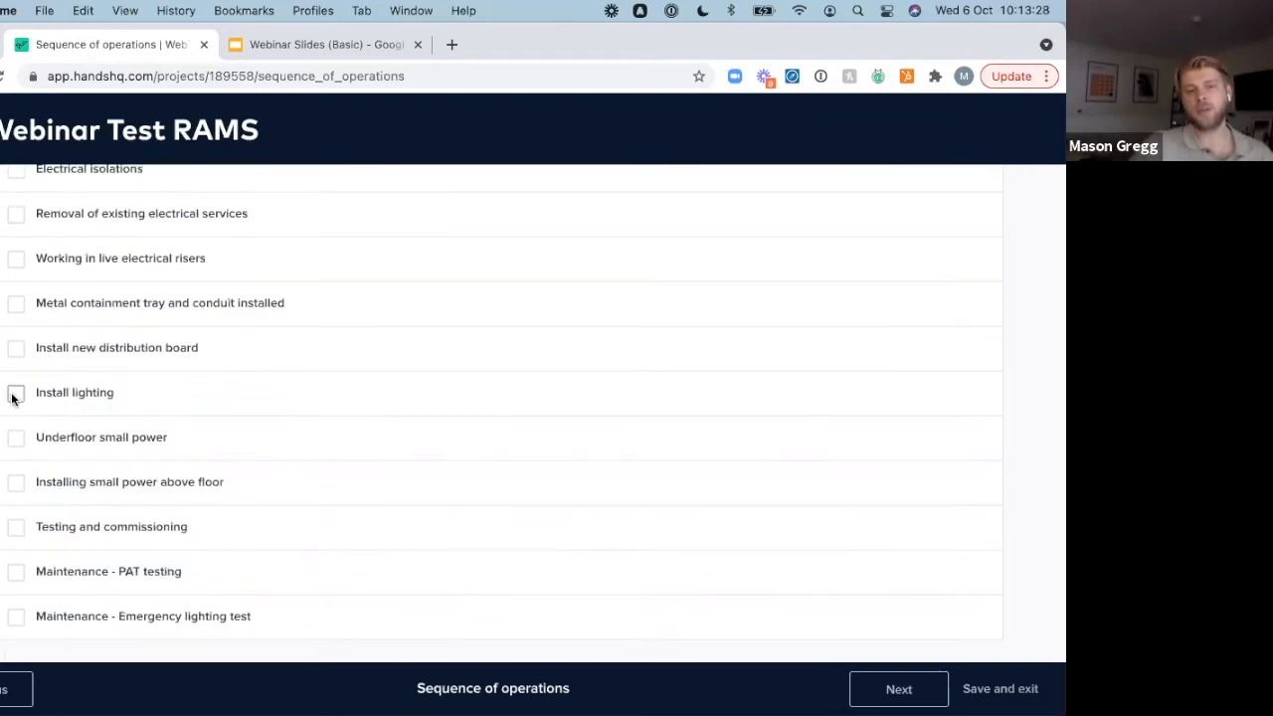
click(15, 395)
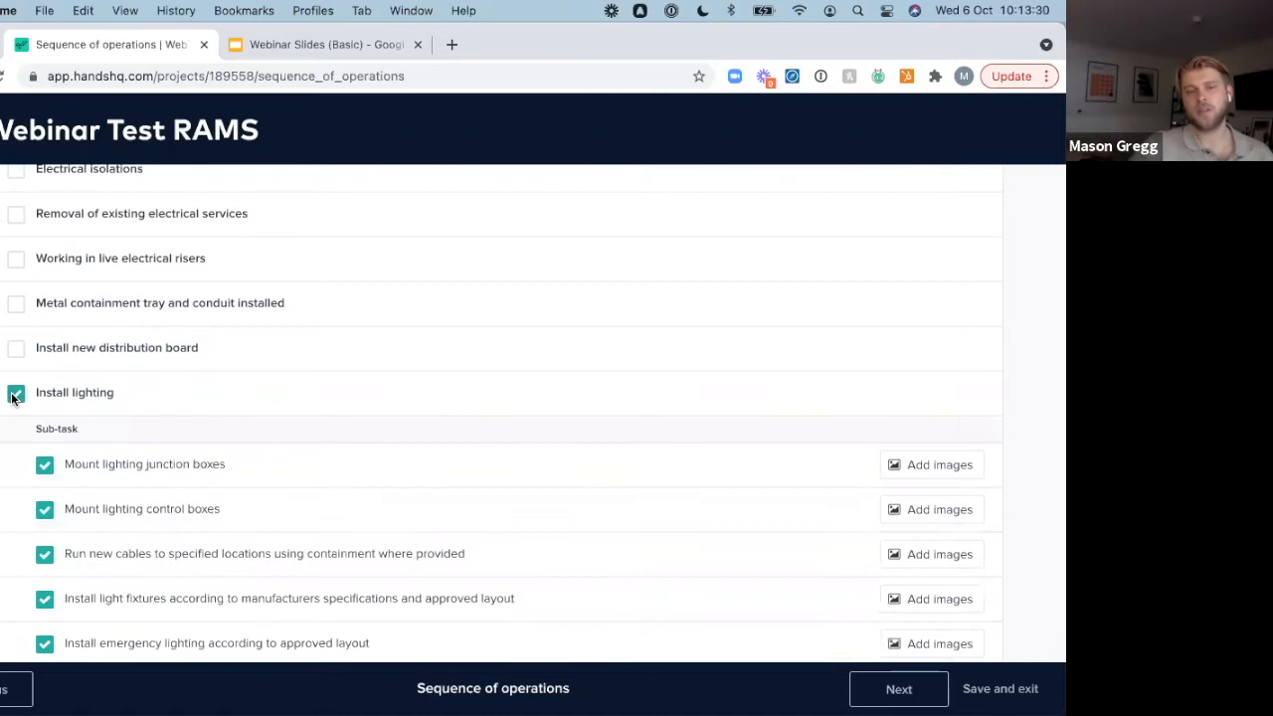
Step: Exclude the "Run new cables to specified locations" sub-task of Install lighting and move it directly below the emergency lighting sub-task
scroll(195, 362, down, 4)
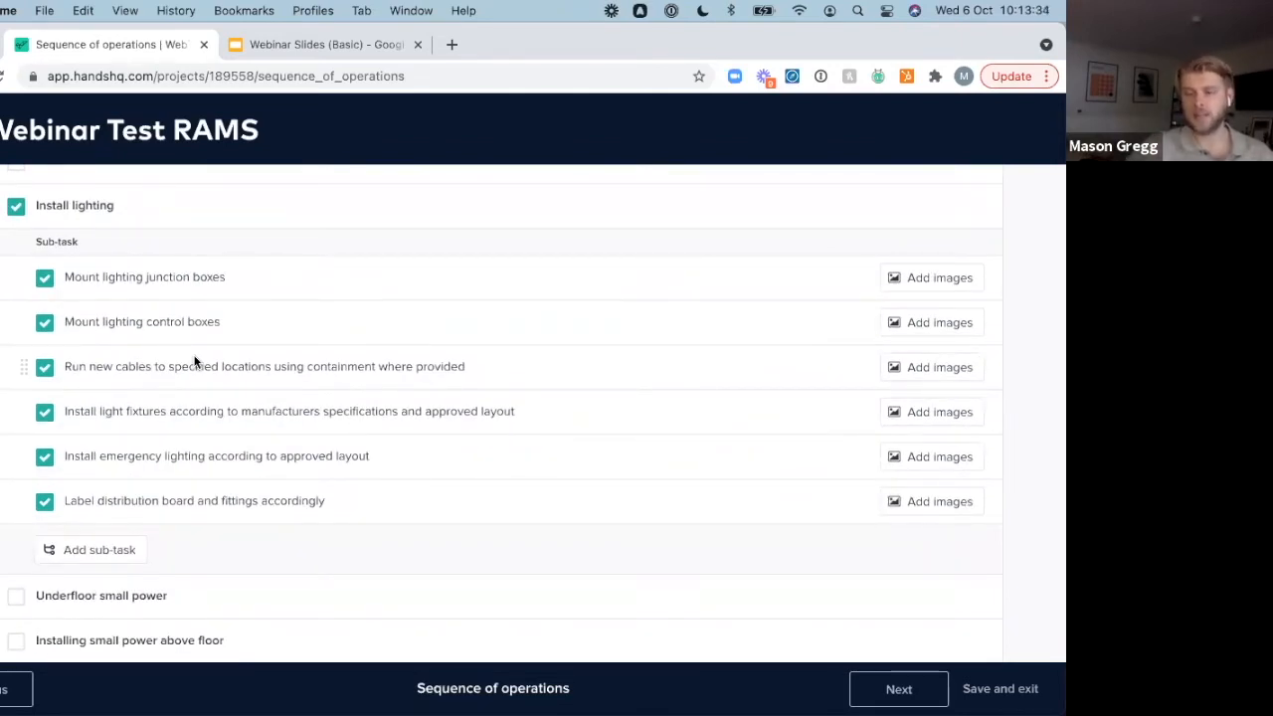
click(40, 368)
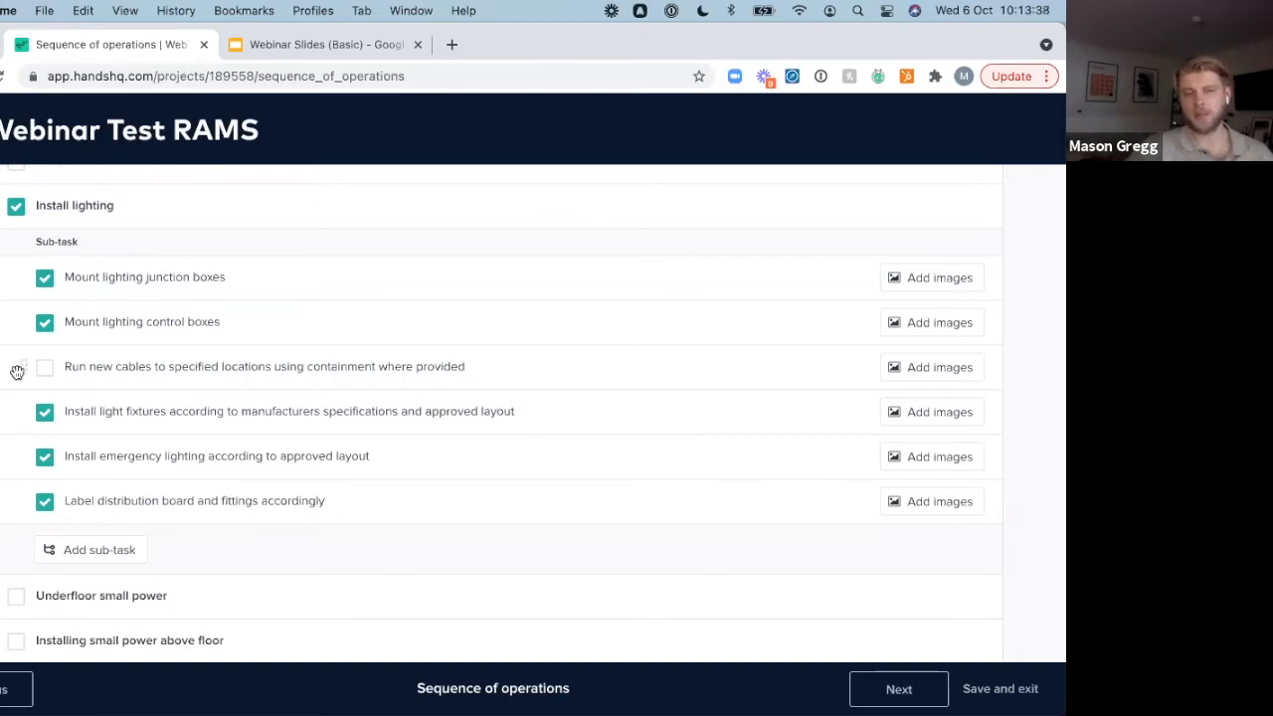
drag(21, 369, 23, 453)
Step: Open the text of the "Install light fixtures" sub-task for editing and save it
click(311, 366)
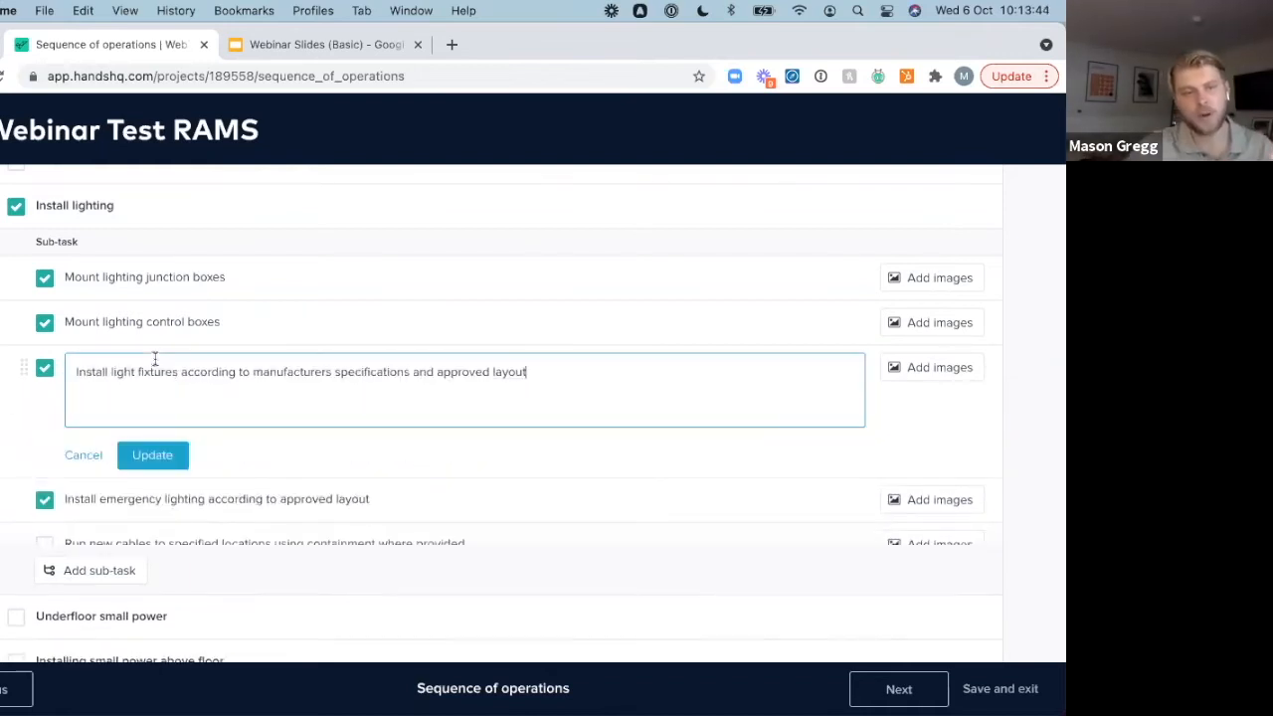
click(154, 454)
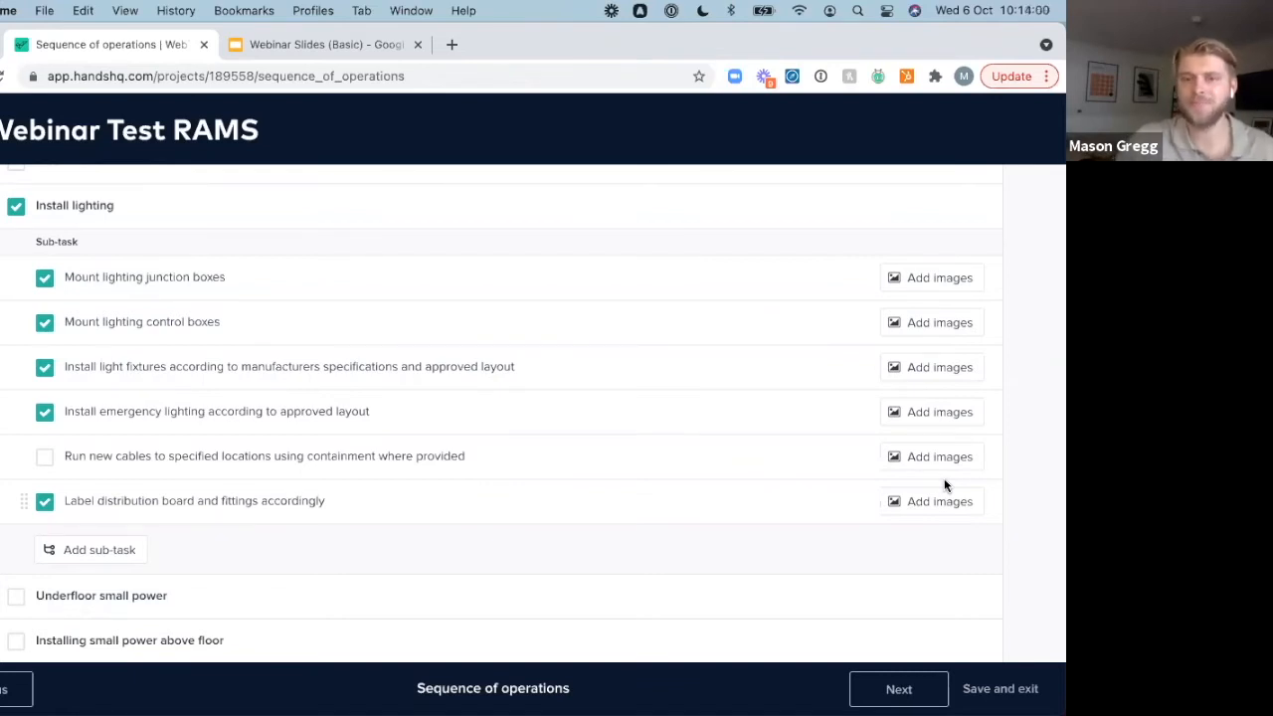
Step: Continue to the method statement and go through its description, training and tools and equipment sections to Hazardous waste
click(885, 699)
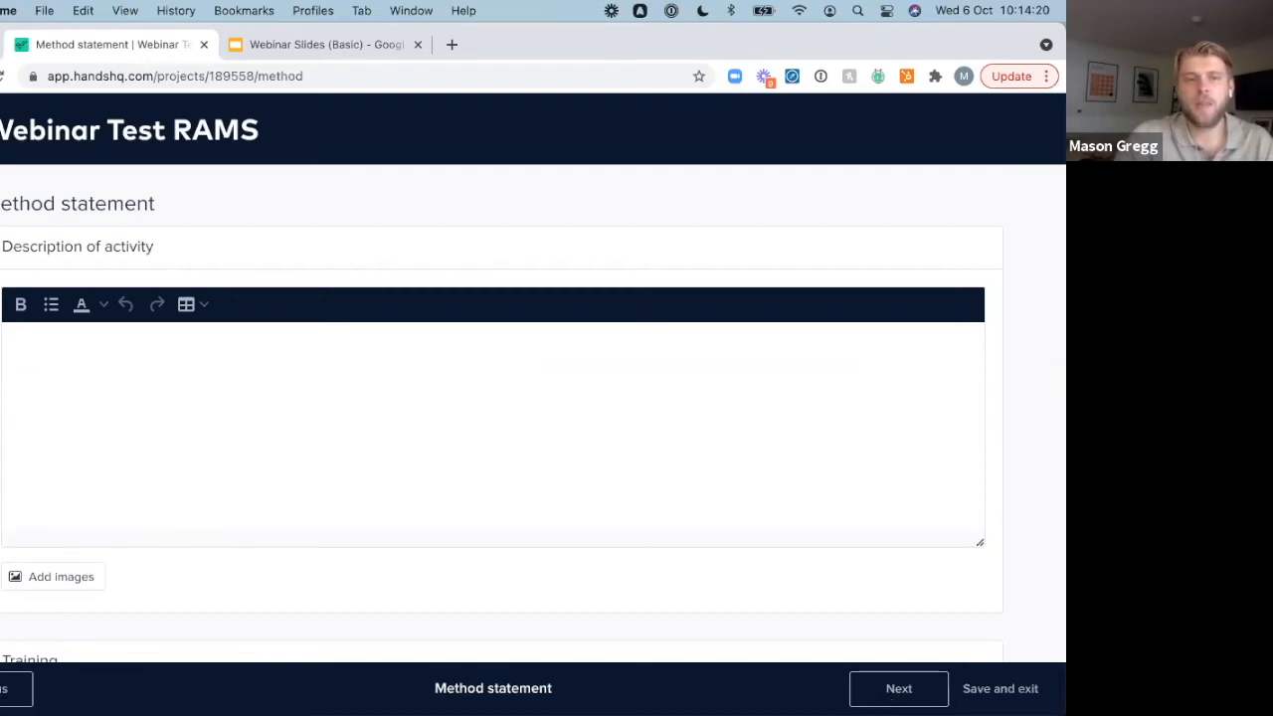
scroll(502, 417, down, 8)
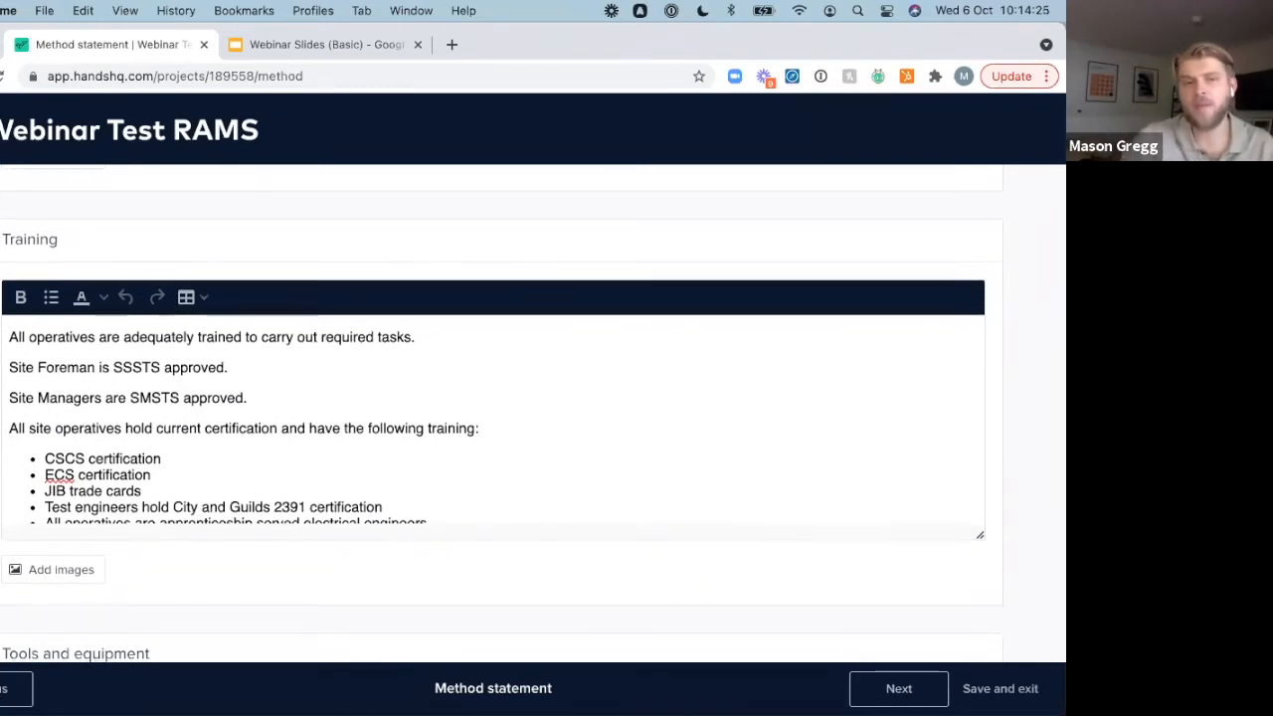
scroll(502, 413, down, 5)
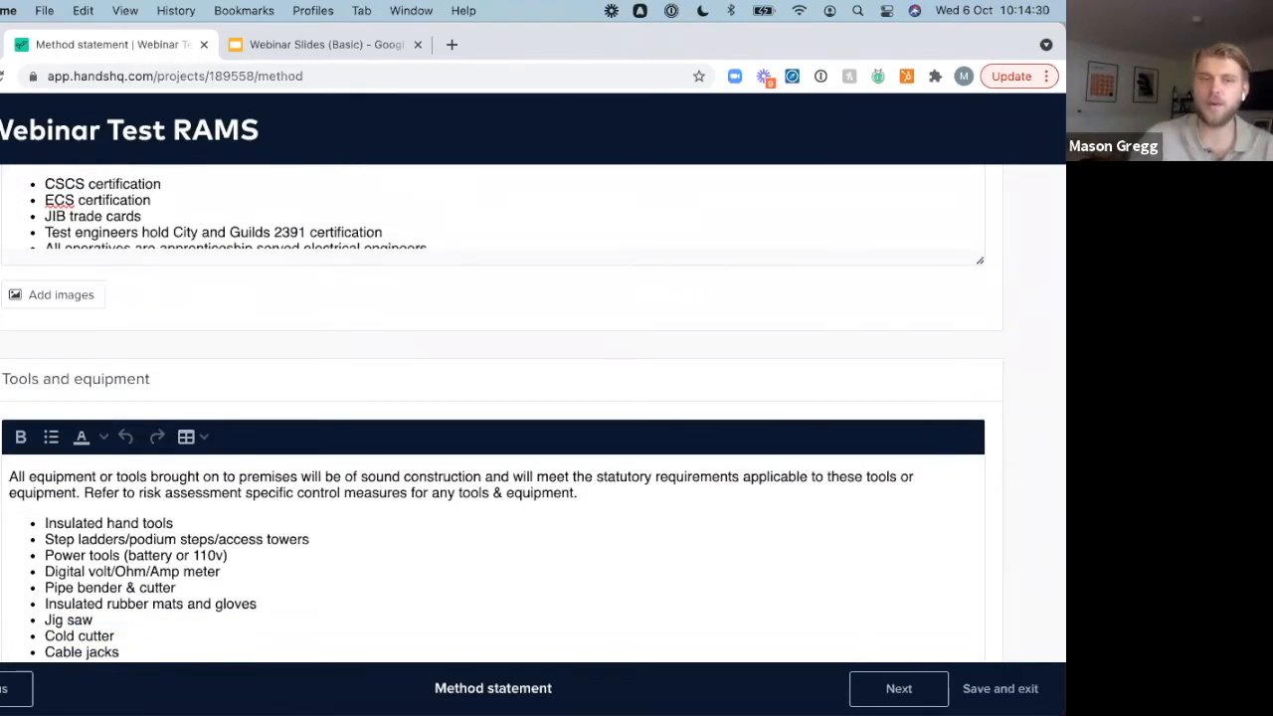
scroll(502, 413, down, 8)
Step: Replace the whole Hazardous waste text with "123456789" and open the image upload area for that section
click(141, 406)
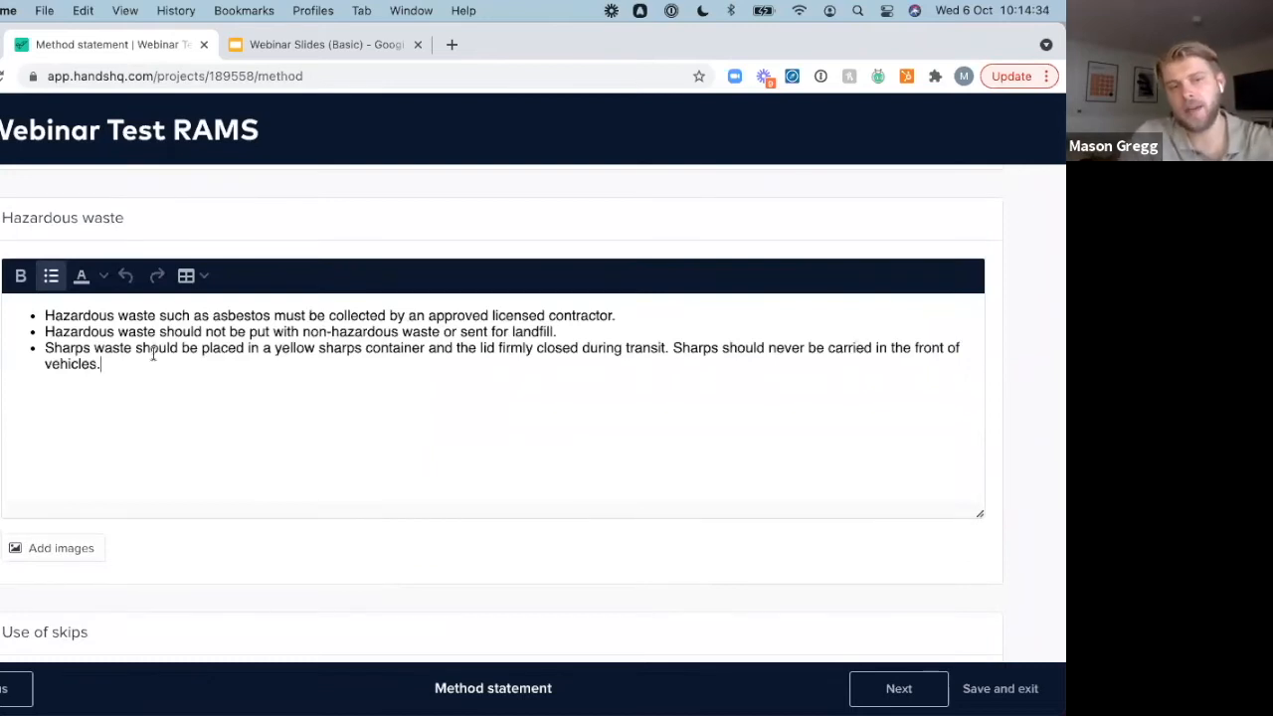
key(super+a)
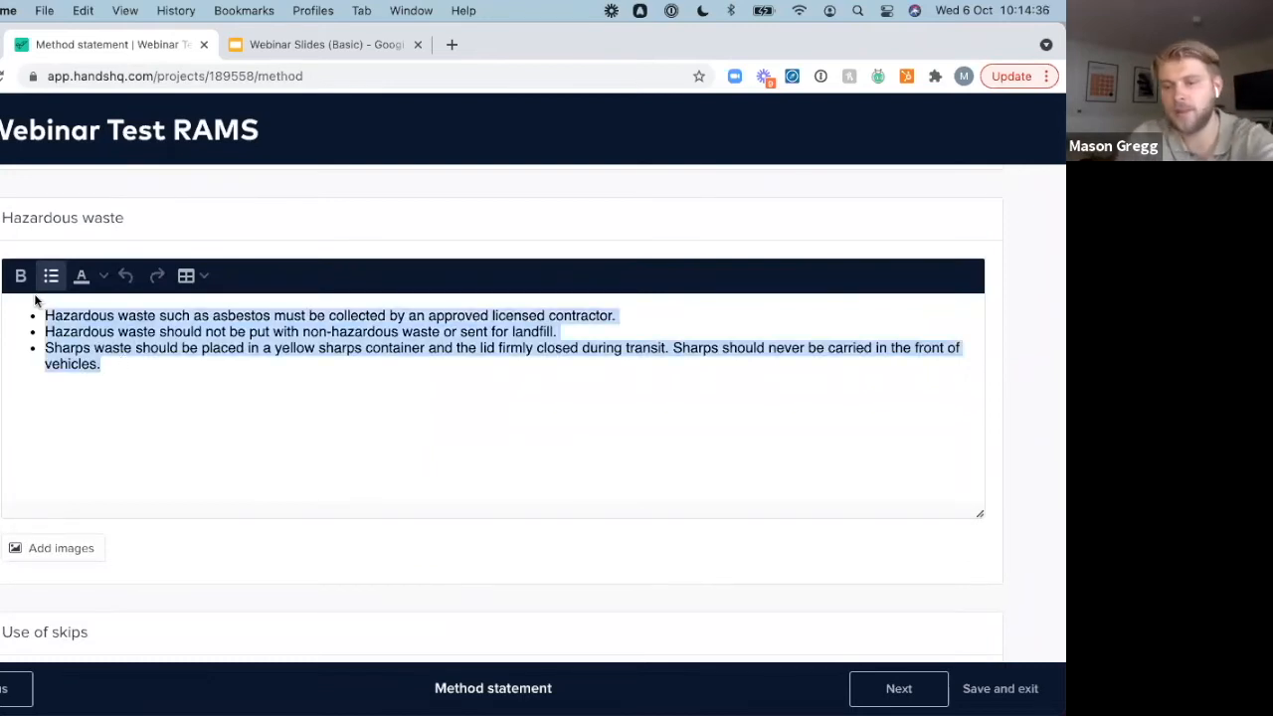
key(BackSpace)
text(123456789)
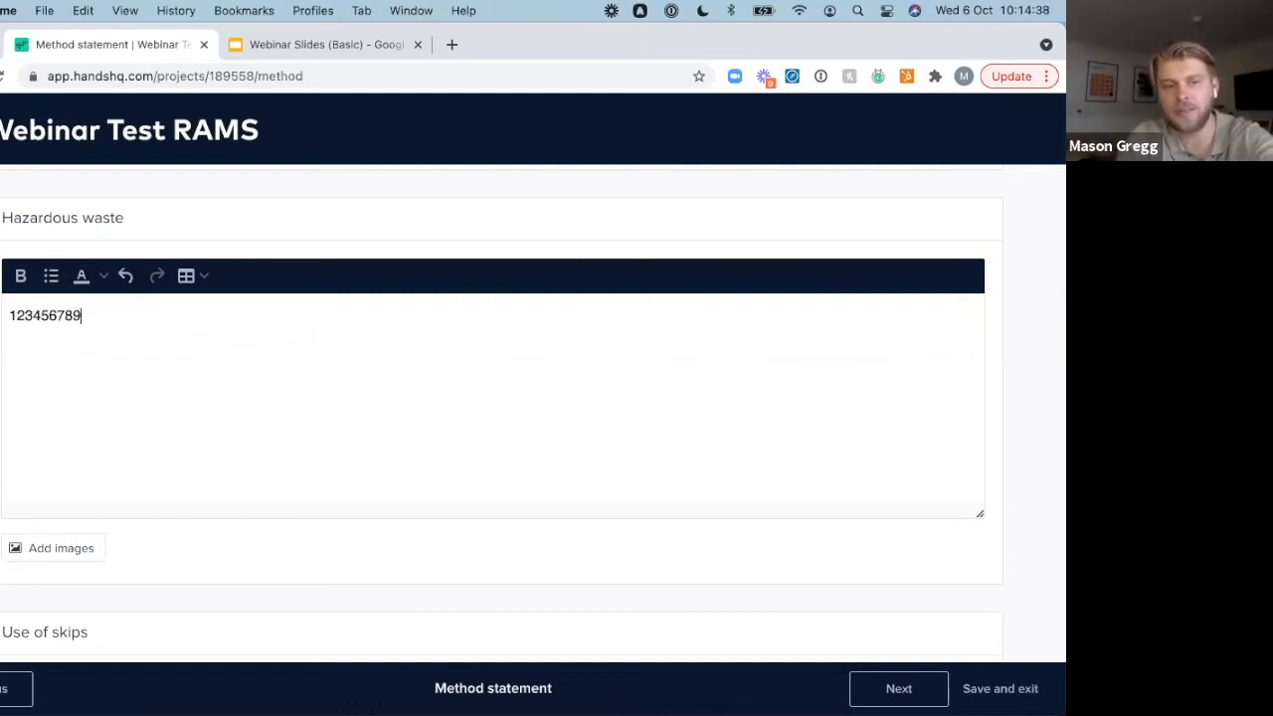
scroll(44, 350, down, 5)
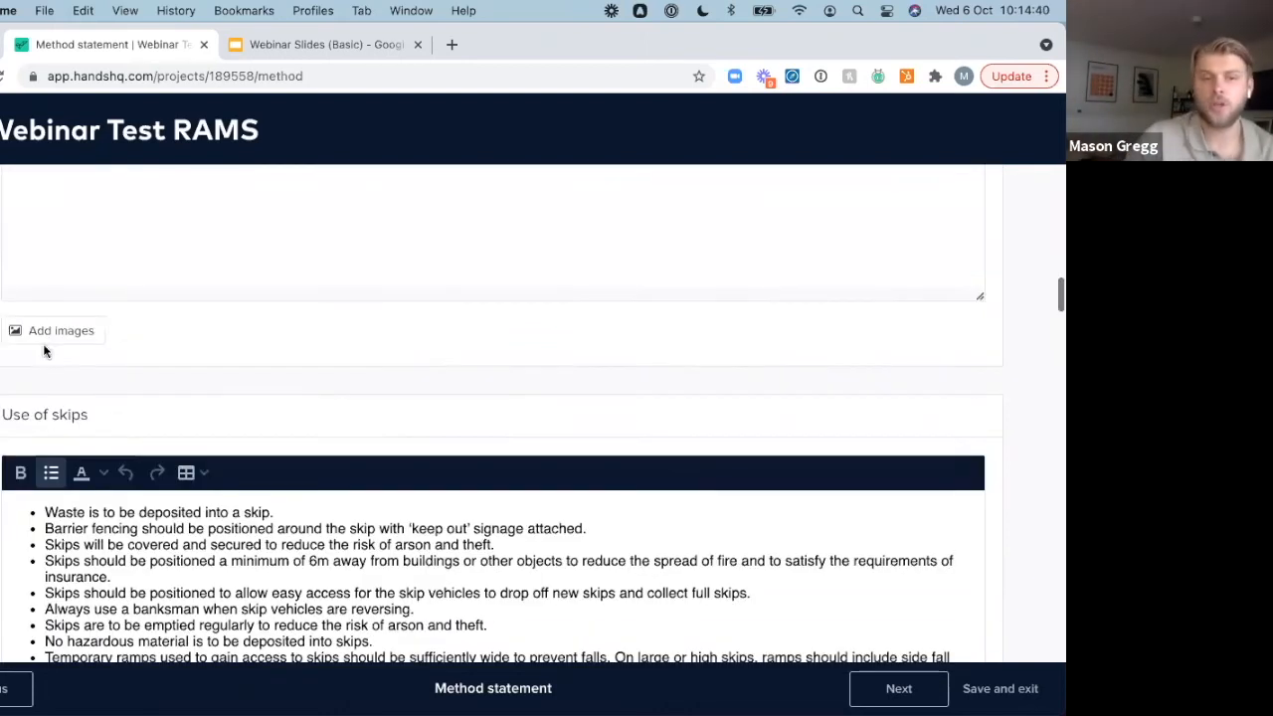
click(62, 330)
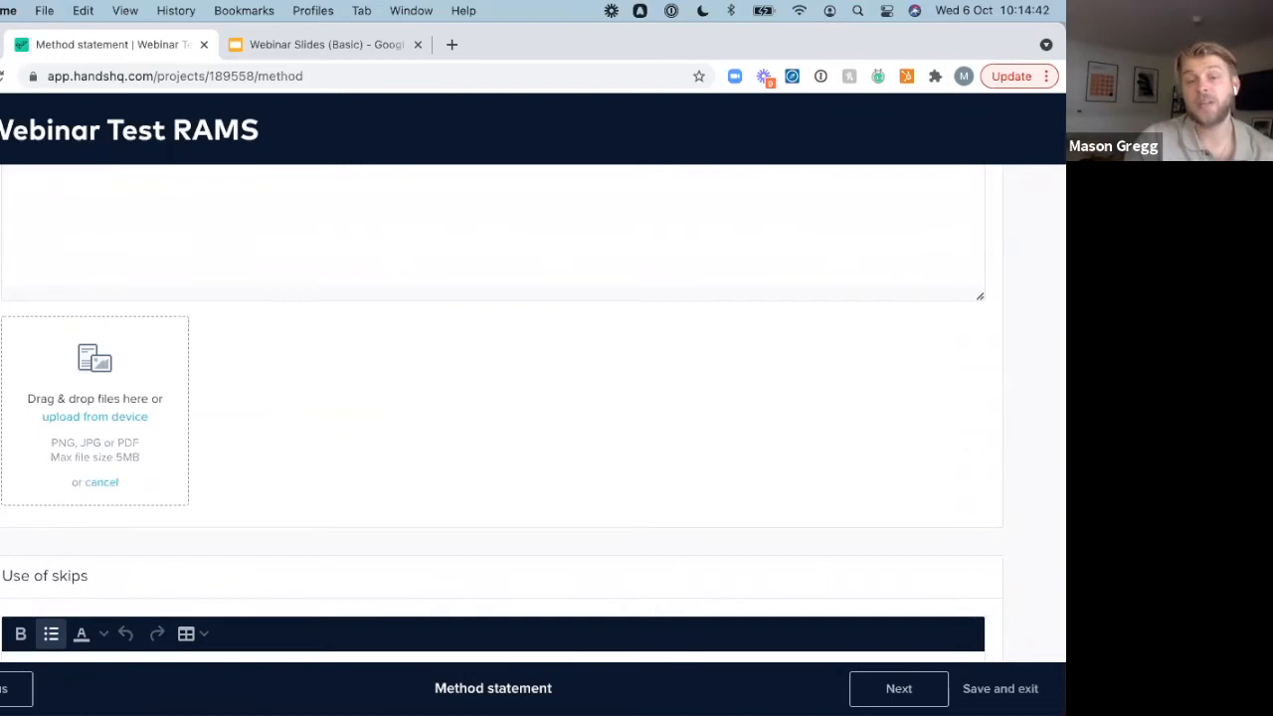
Step: Review the remaining method statement sections from Use of skips through welfare, emergency, first aid, access and permits to Electrical codes of practice
scroll(497, 418, down, 10)
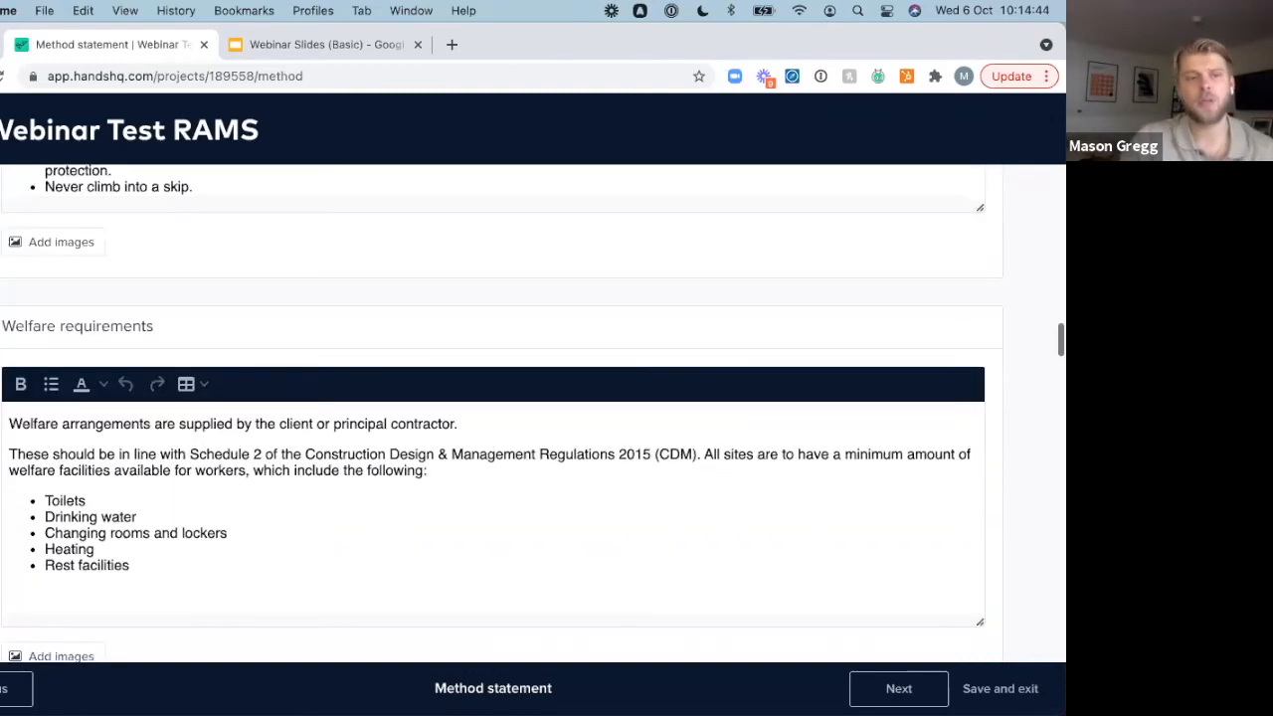
scroll(497, 418, down, 5)
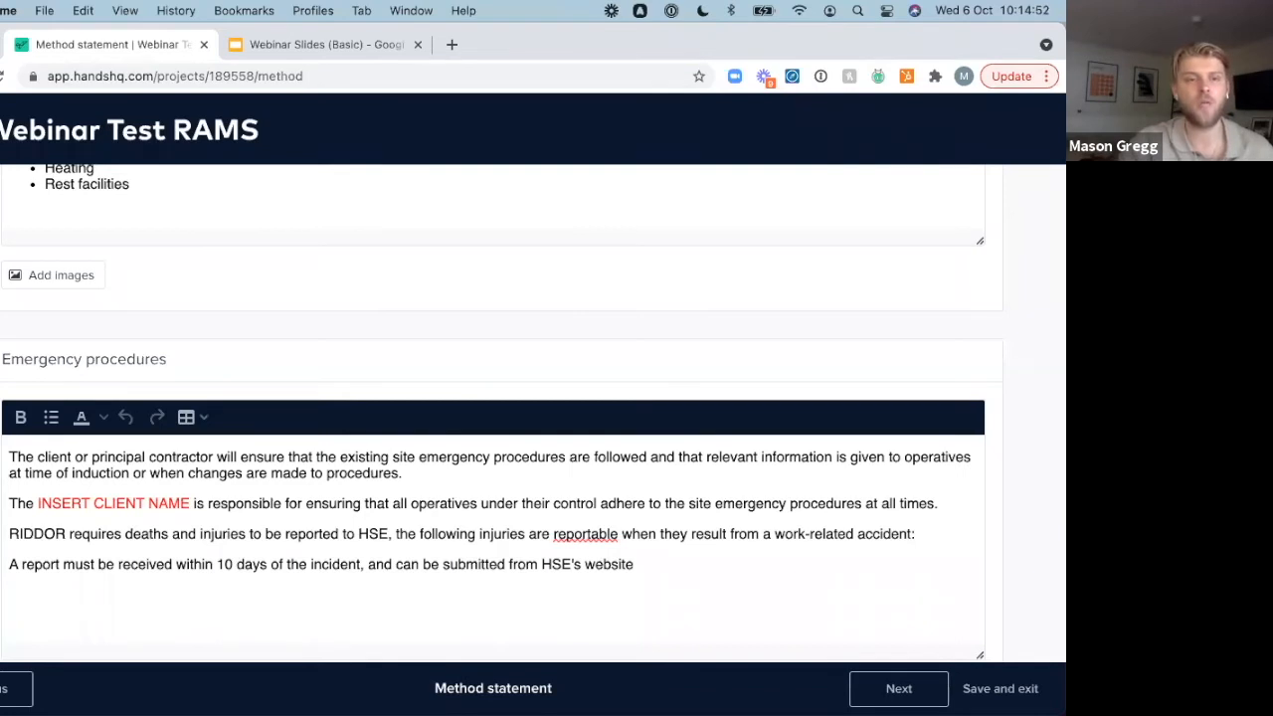
scroll(503, 418, down, 10)
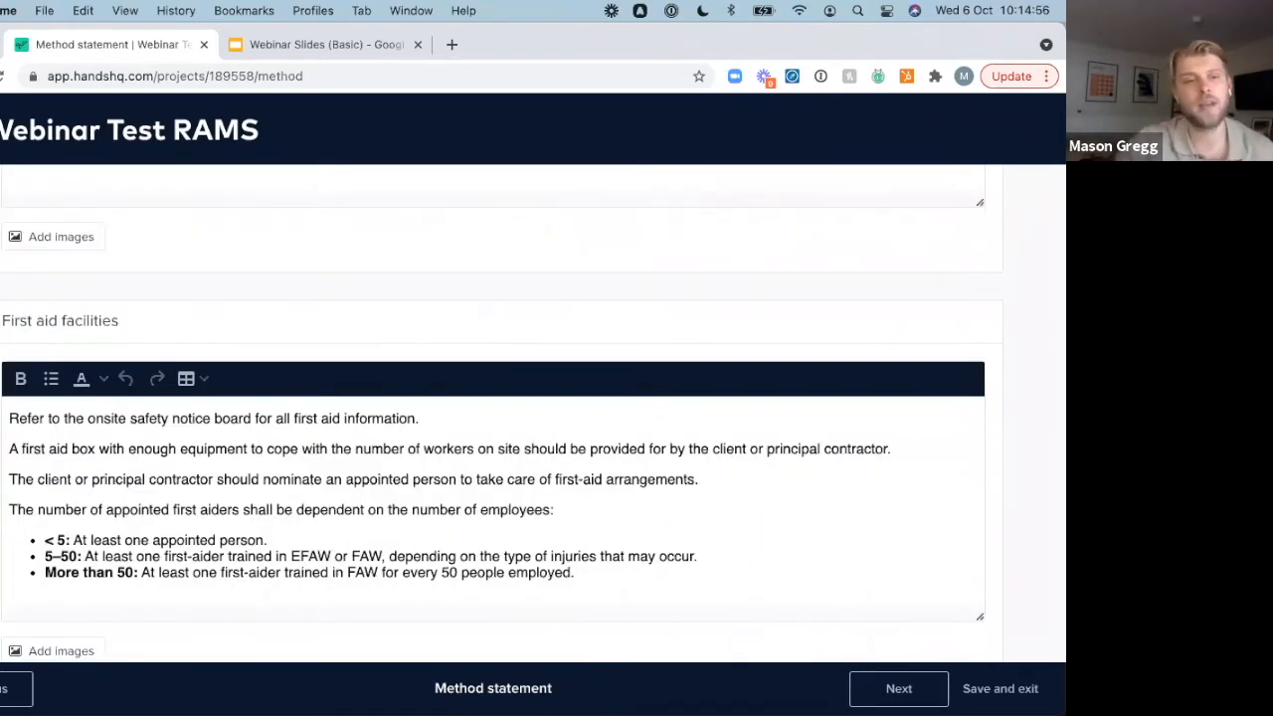
scroll(502, 418, down, 5)
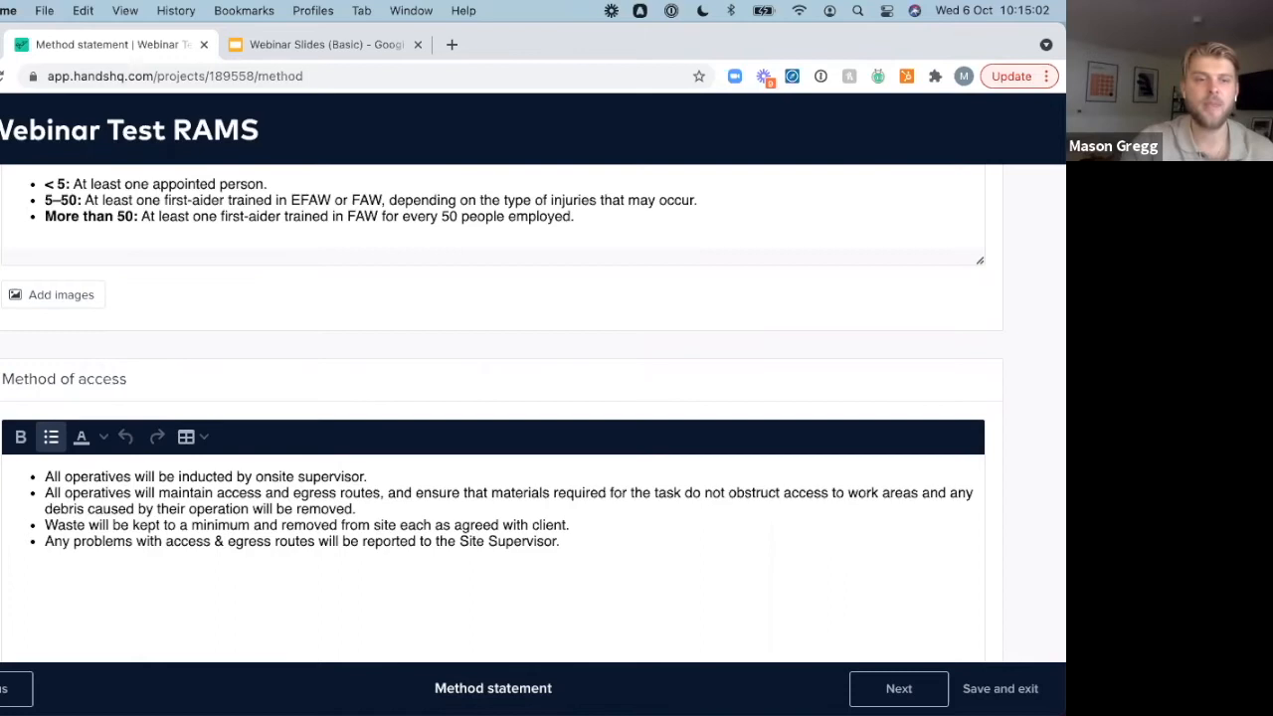
scroll(503, 412, down, 8)
scroll(502, 413, down, 5)
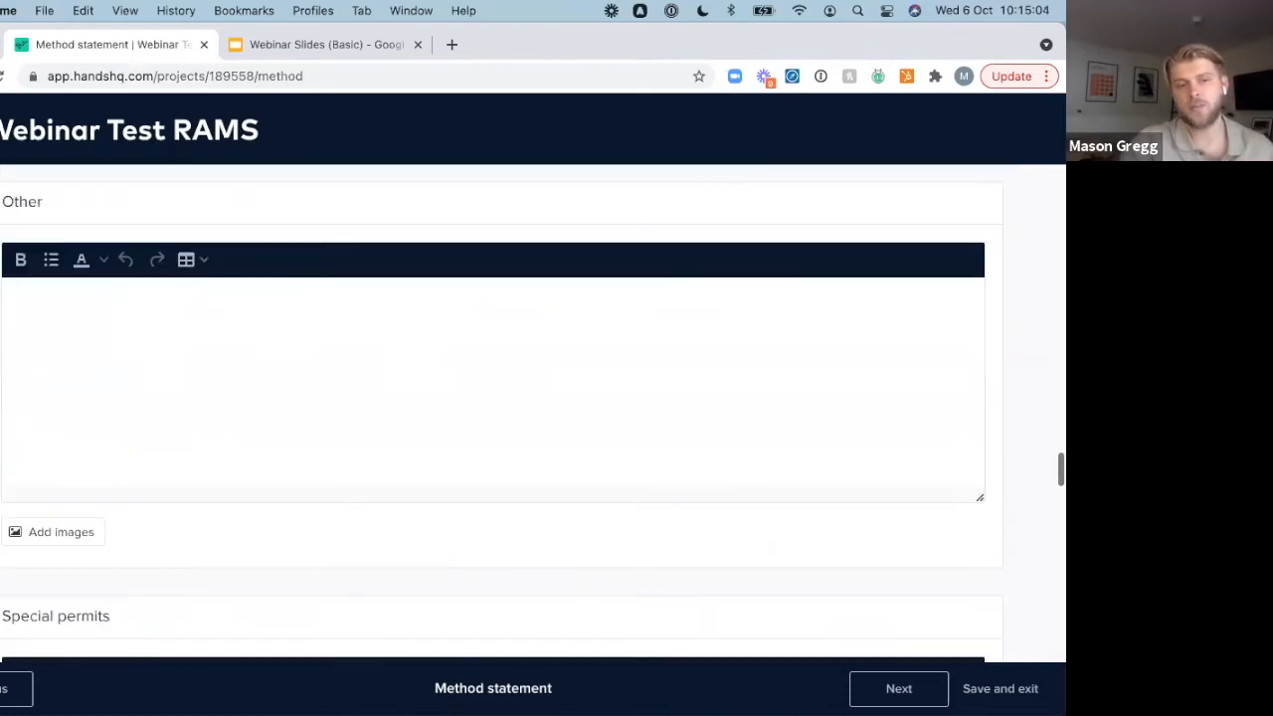
scroll(503, 413, down, 6)
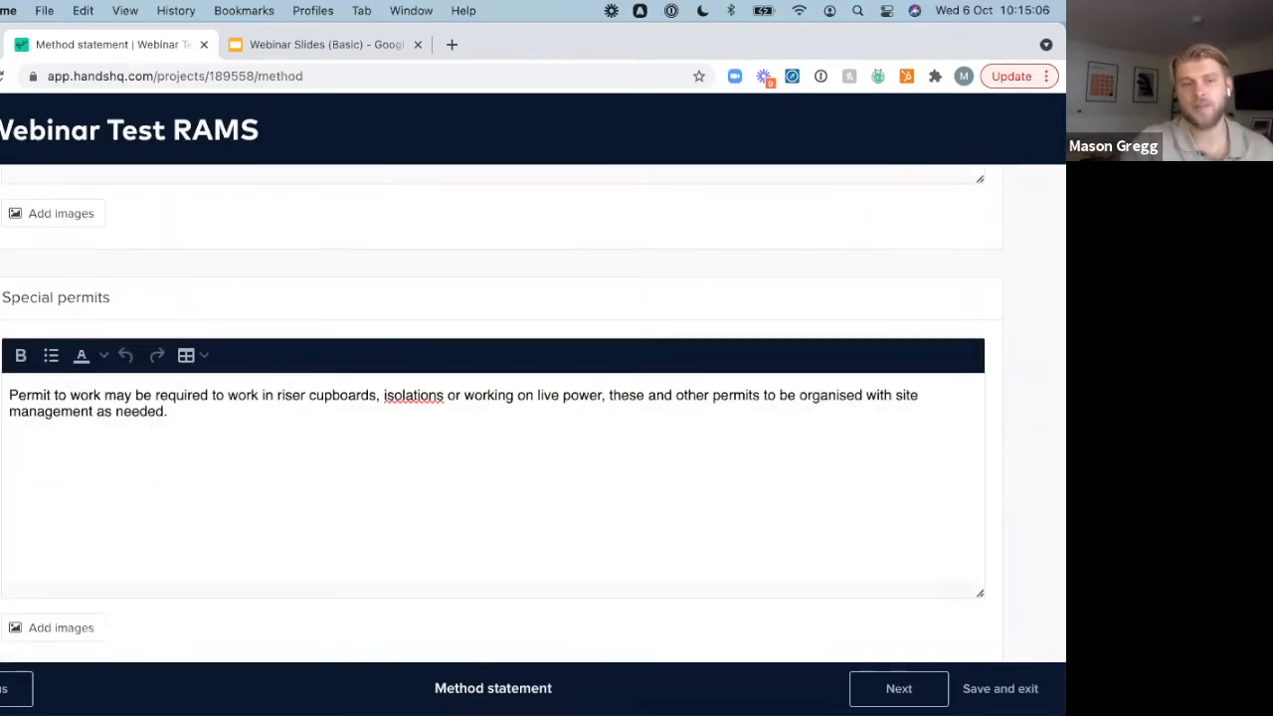
scroll(503, 413, down, 5)
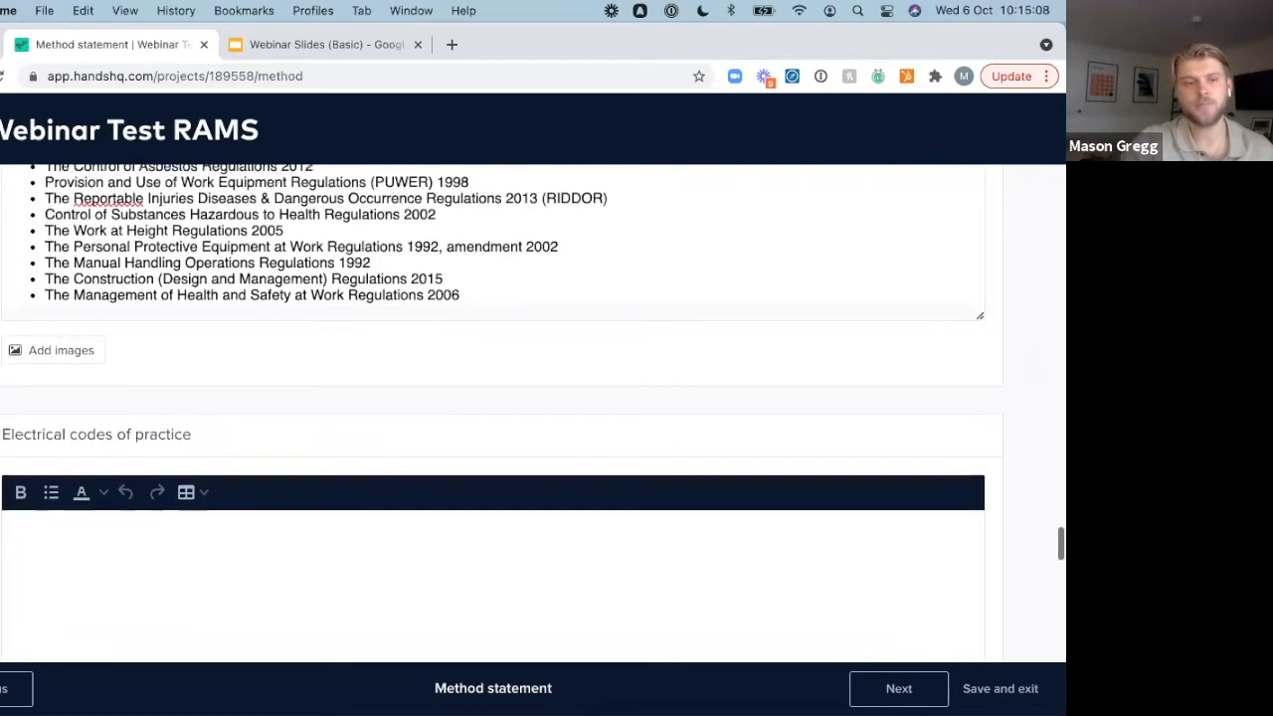
Step: Mark Health Hazard and Oxidising as hazardous substances, check that Safety Boots are among the PPE requirements, and finish the method statement
click(68, 423)
click(367, 404)
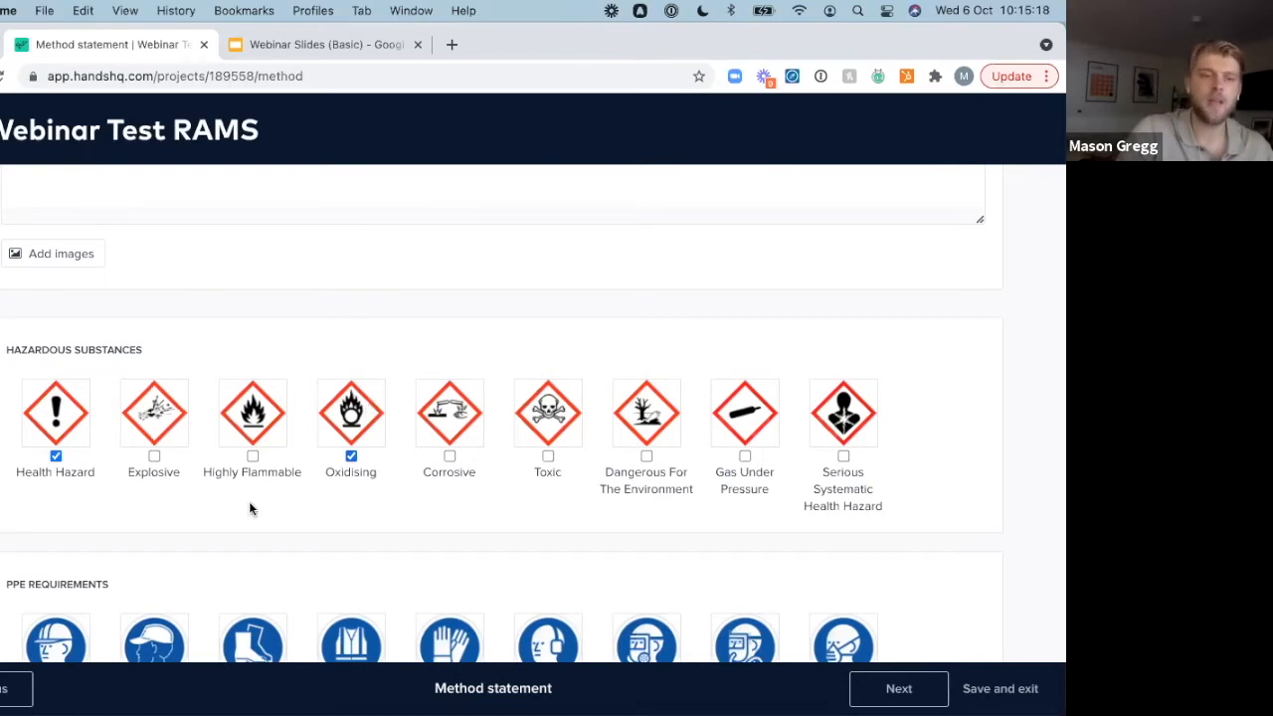
scroll(250, 509, down, 1)
scroll(250, 508, down, 3)
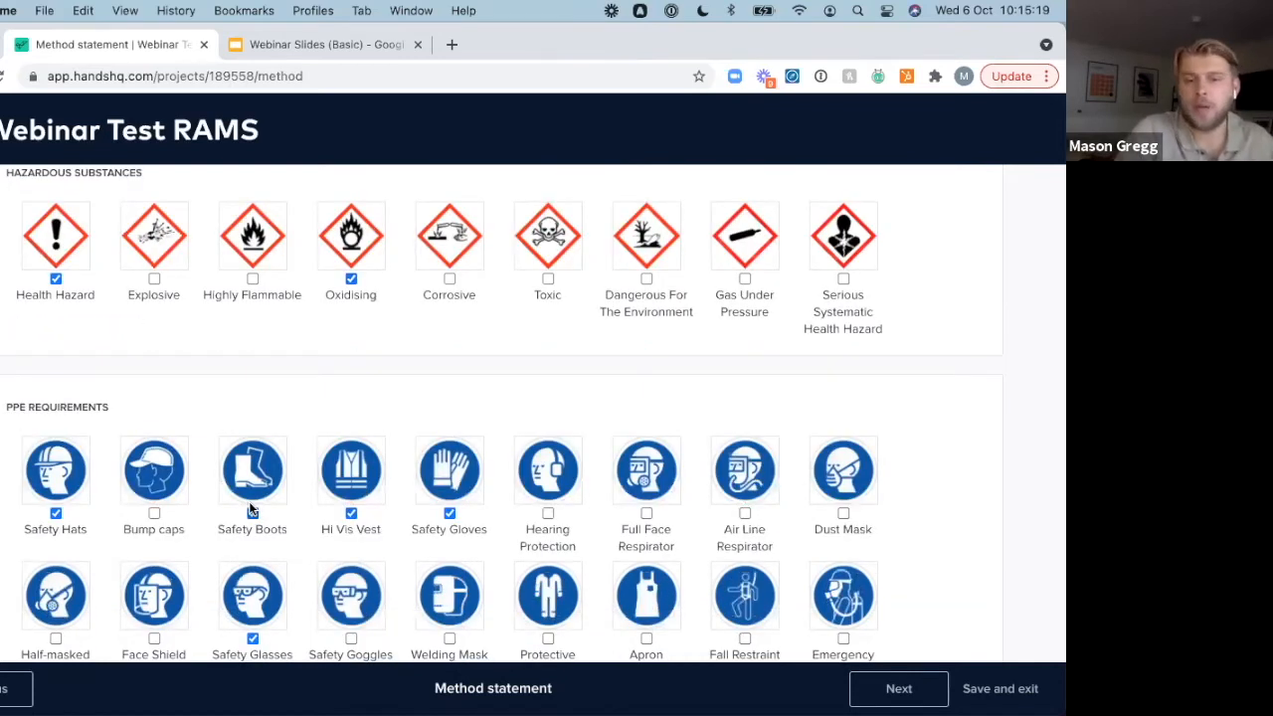
click(253, 513)
scroll(252, 513, down, 2)
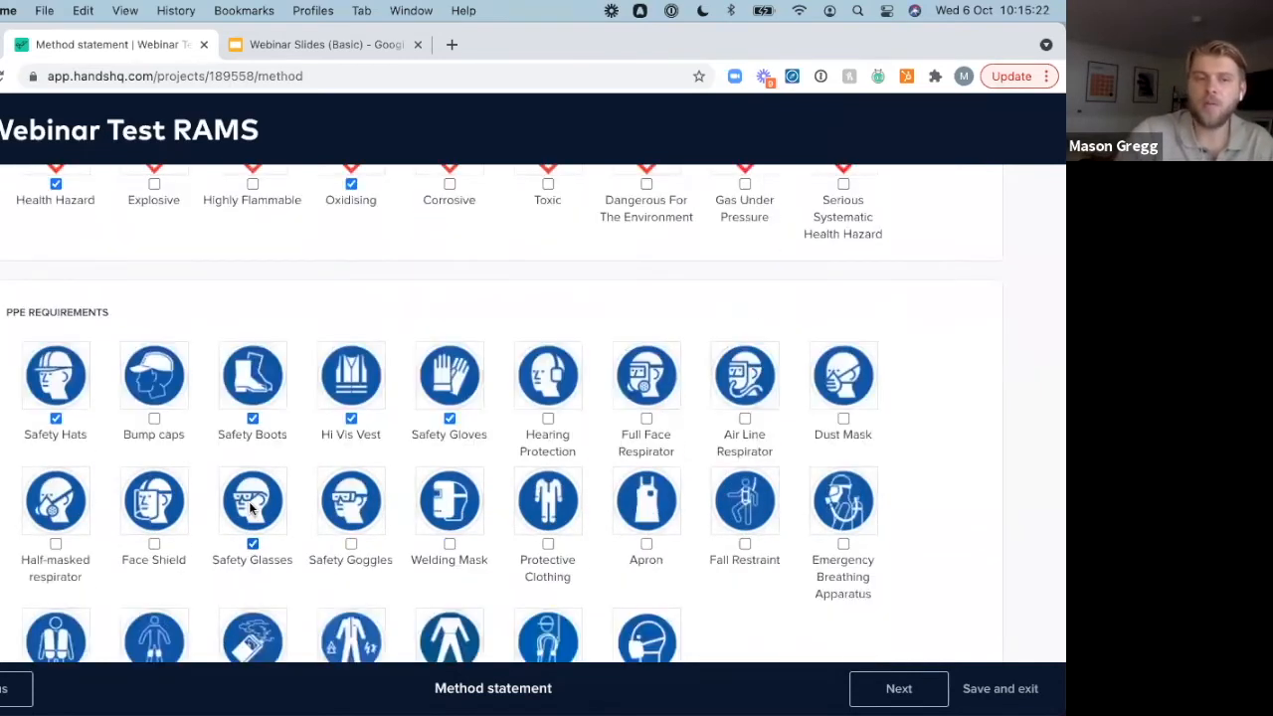
click(916, 693)
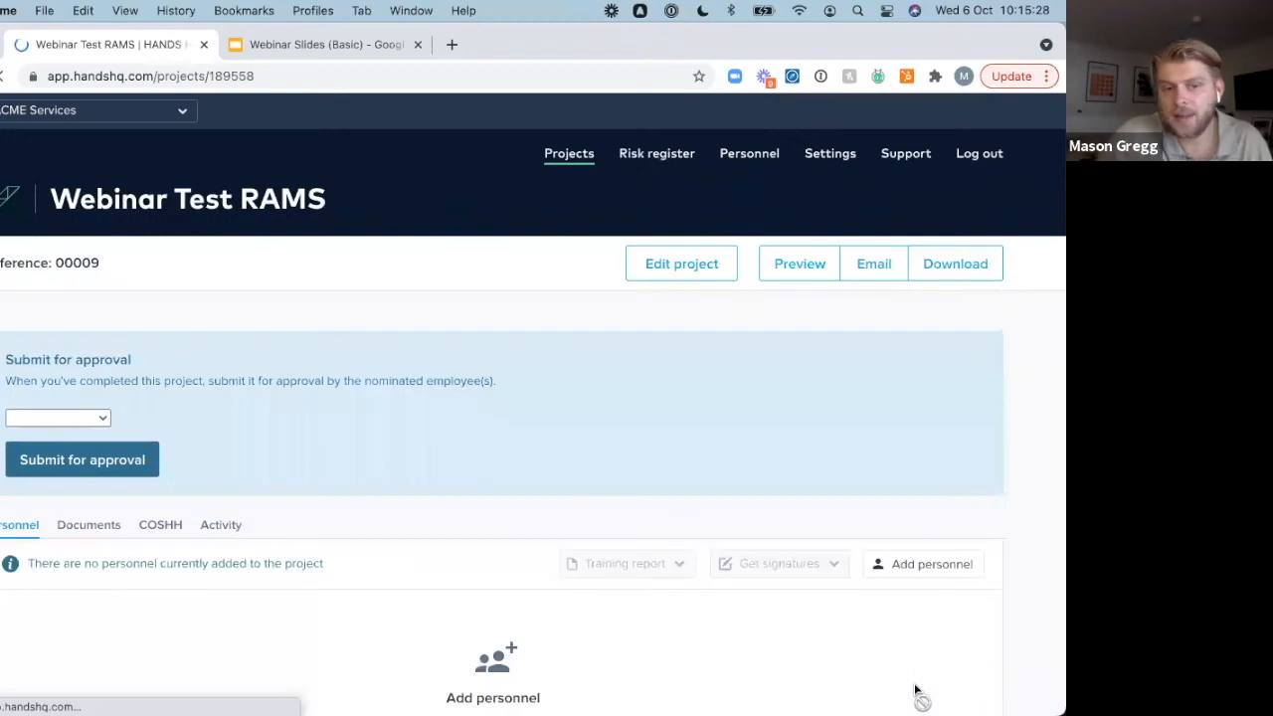
Step: Open the risk assessment from the project's documents for editing and include the General activity "Delivery of materials"
click(90, 525)
scroll(249, 503, down, 2)
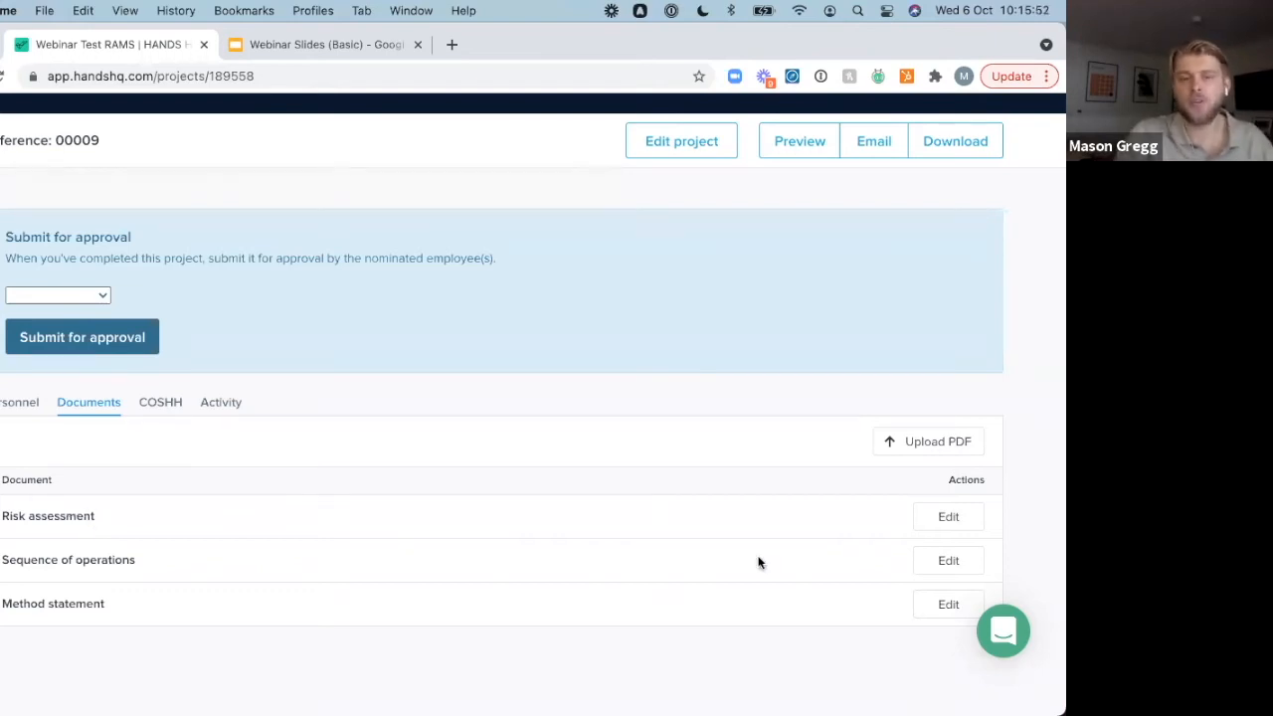
click(948, 517)
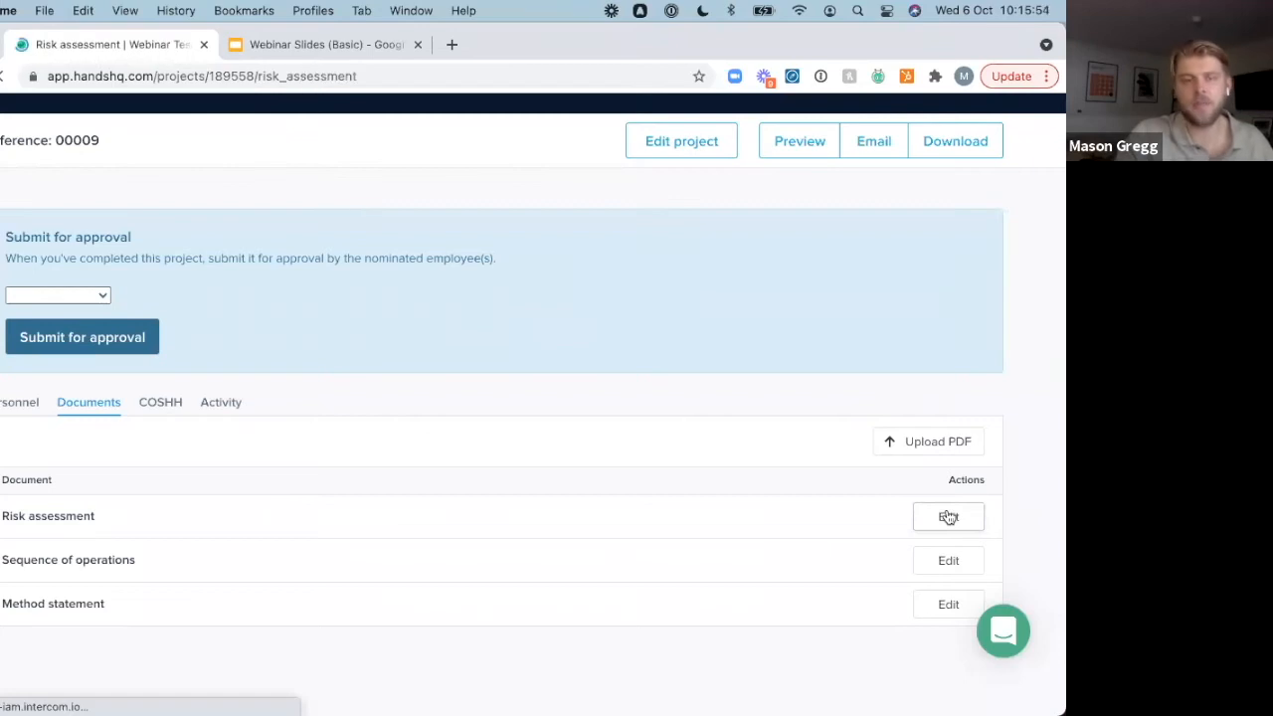
click(29, 513)
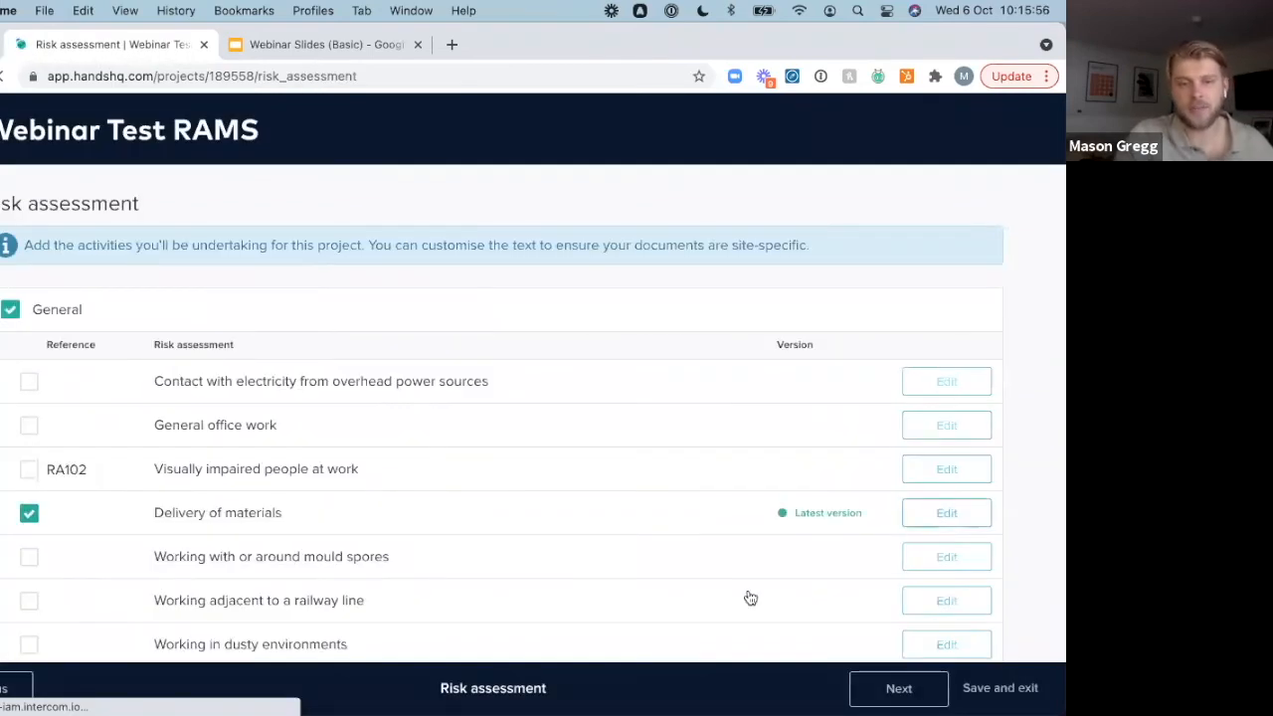
Step: Save and exit the risk assessment with "Added RA" as the reason for editing, and view the project's activity history
click(1002, 688)
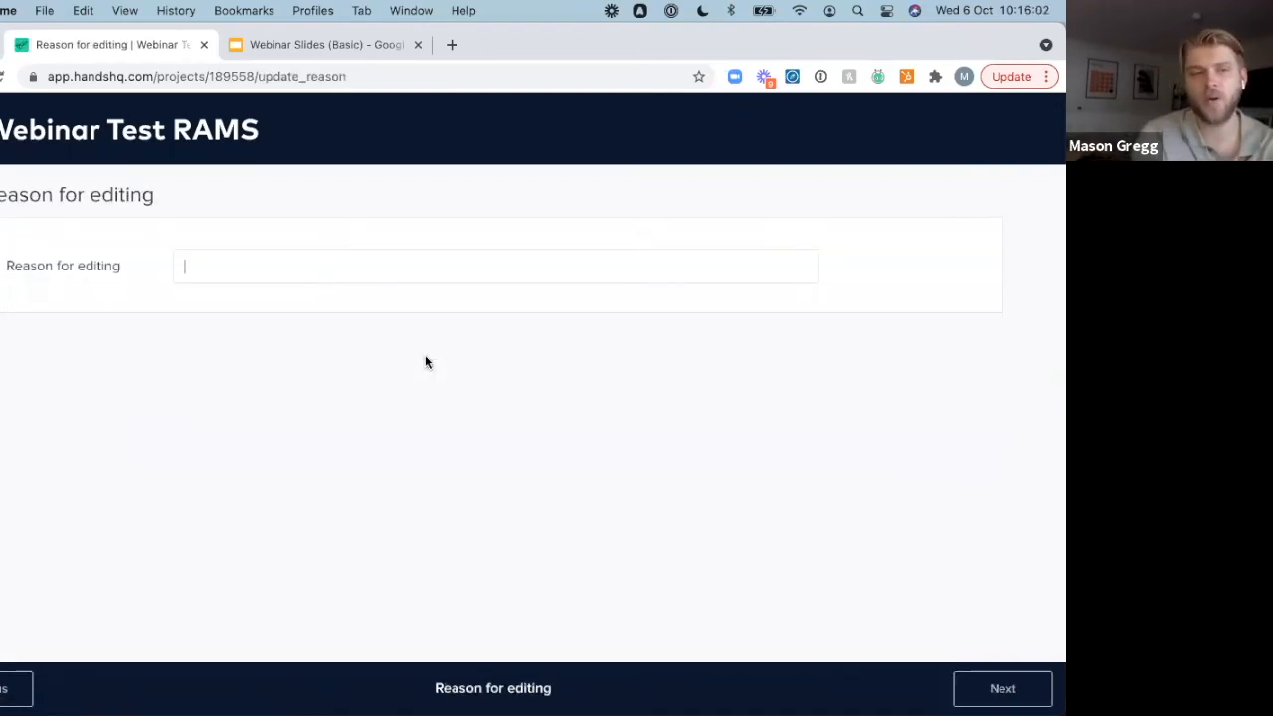
text(Added RA)
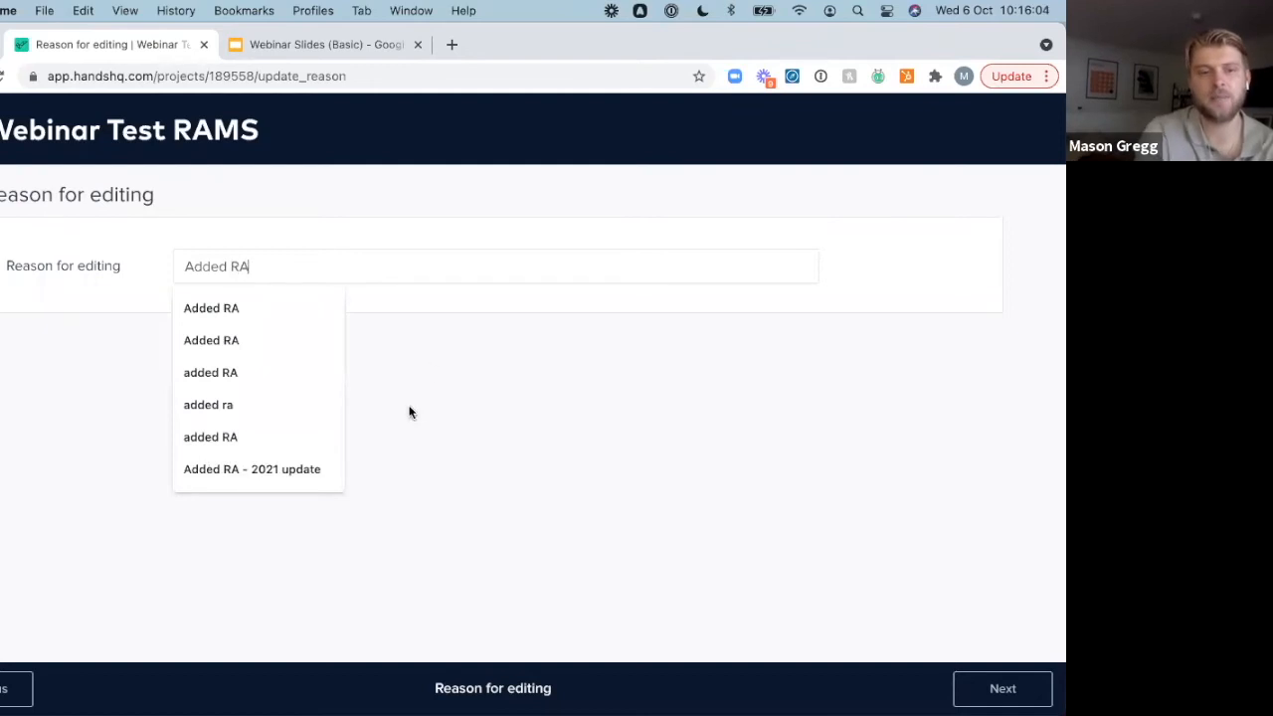
click(1000, 686)
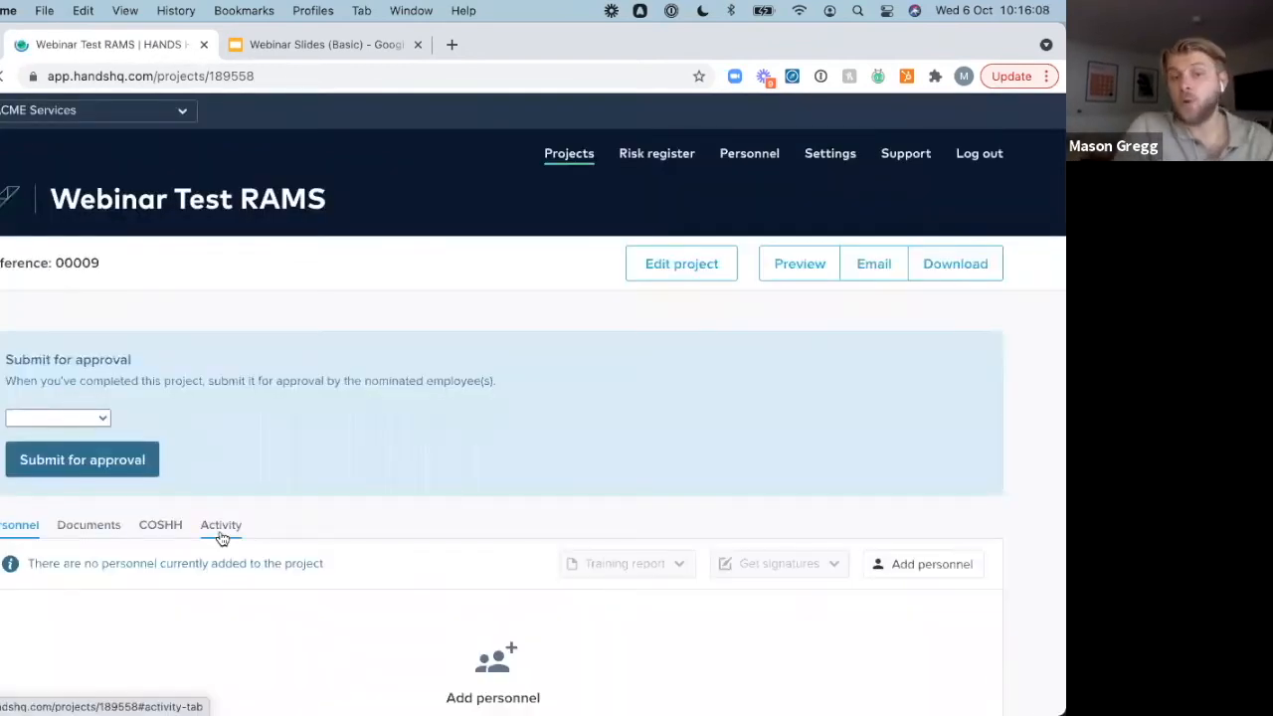
click(212, 526)
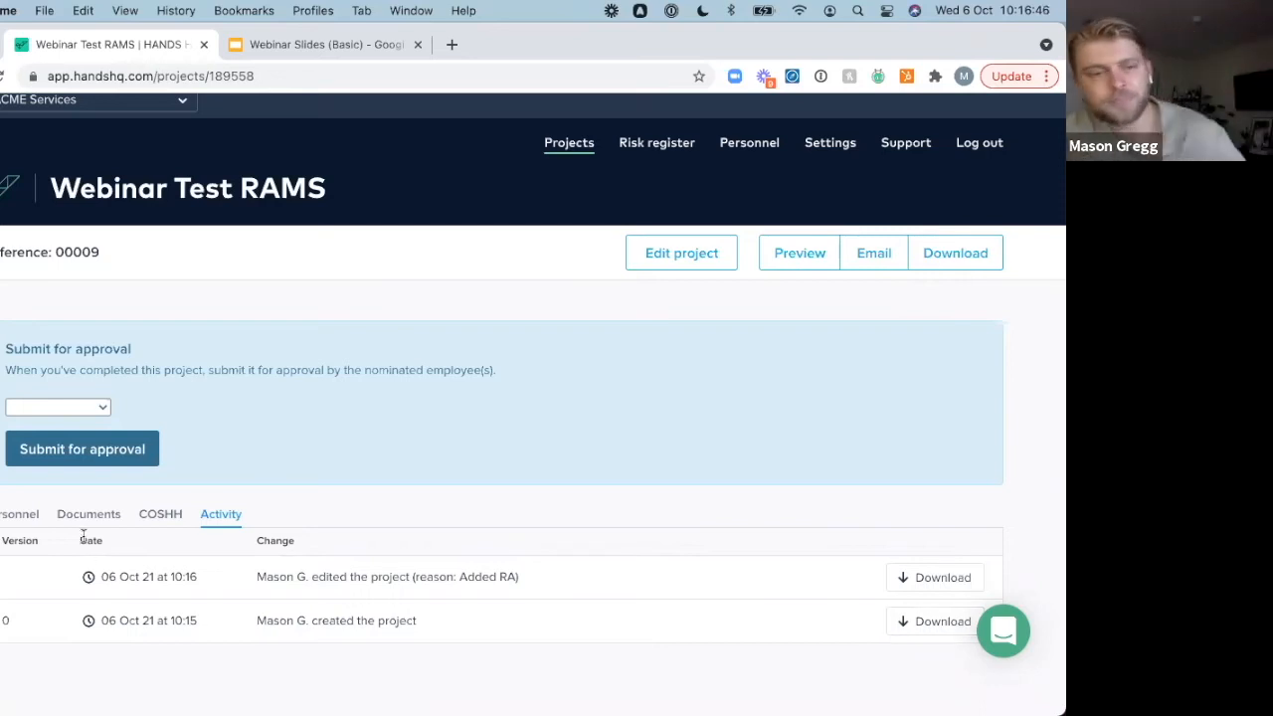
Step: Search the COSHH assessments for the project by "mastic" and start adding the Firetherm Intumescent Mastic assessment
click(101, 511)
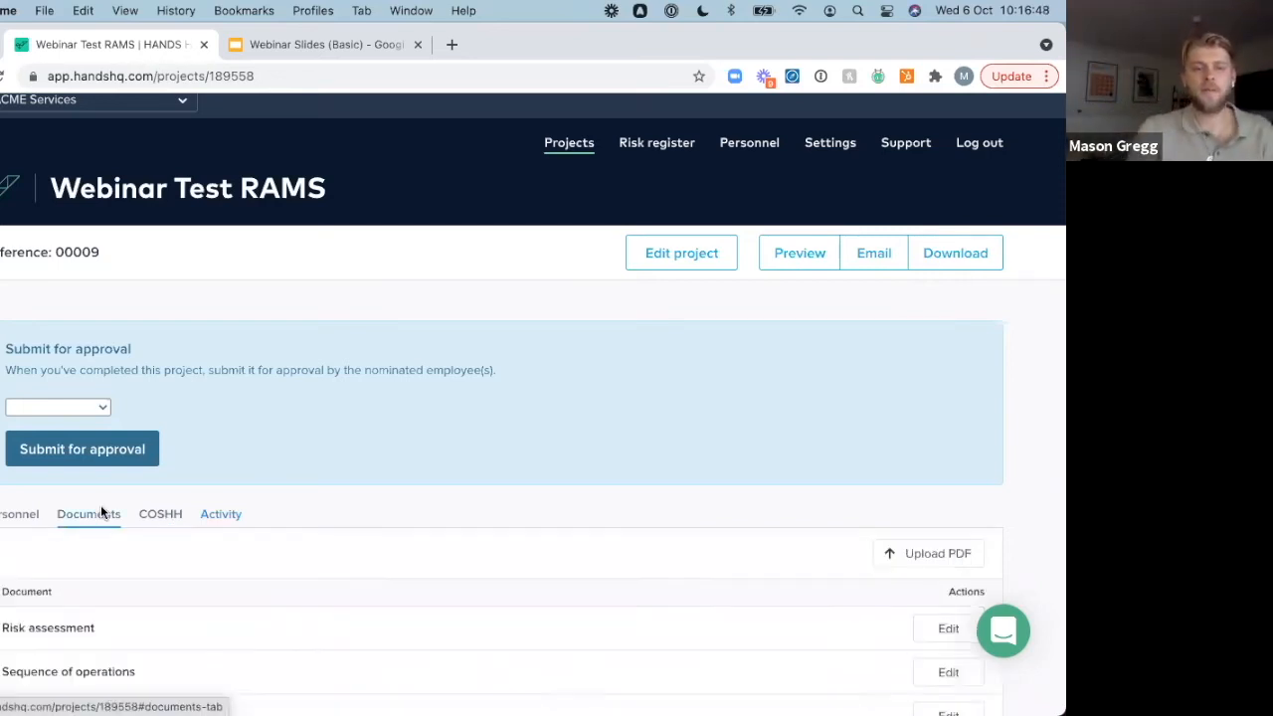
click(145, 516)
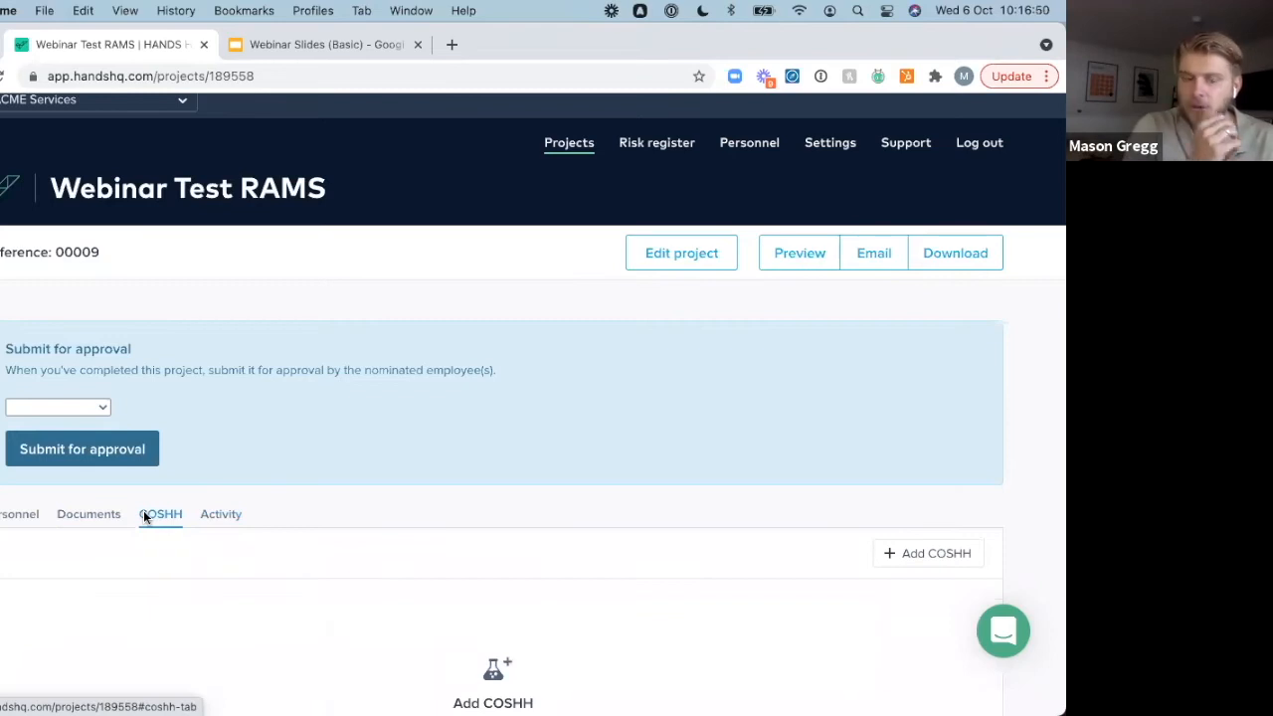
scroll(143, 513, down, 2)
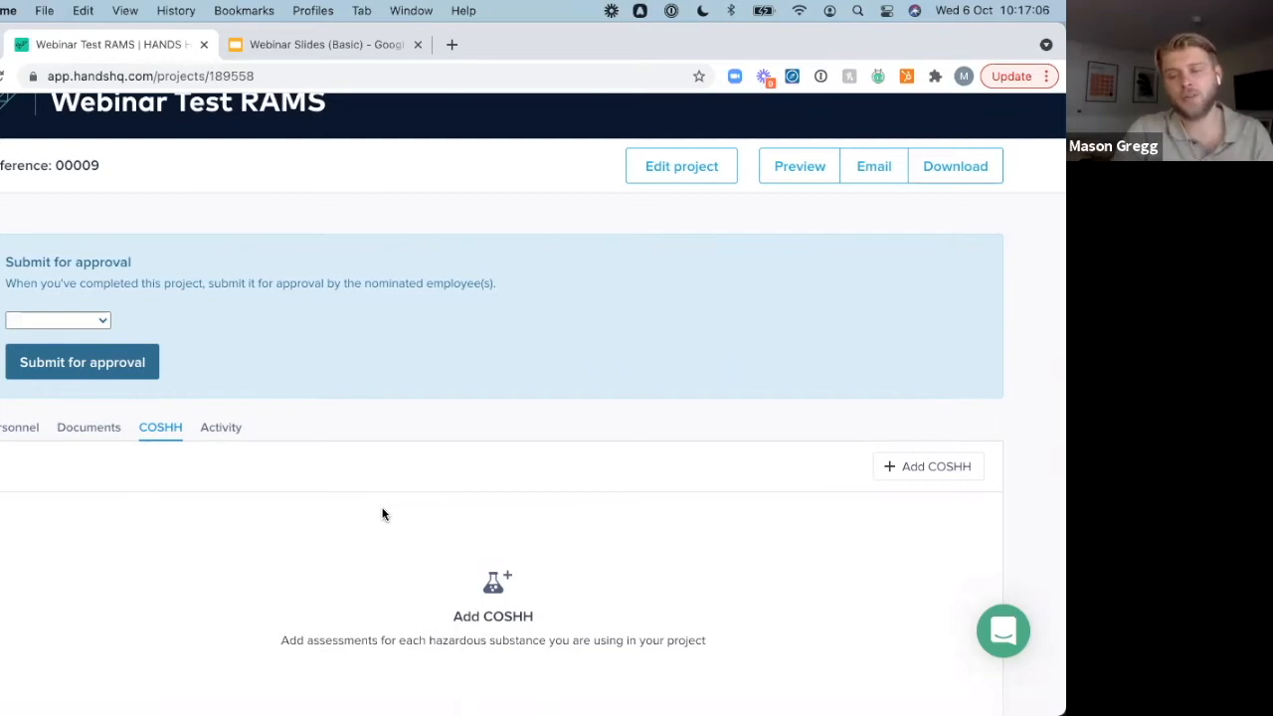
click(935, 467)
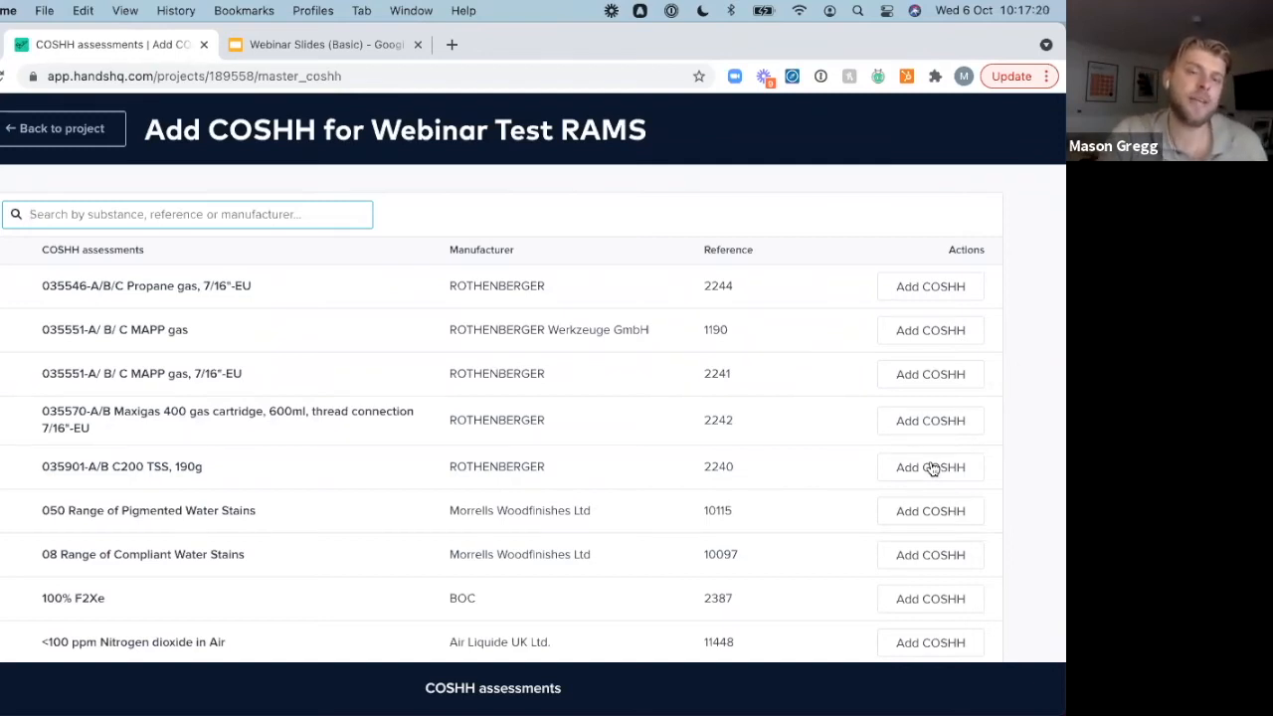
text(mastic)
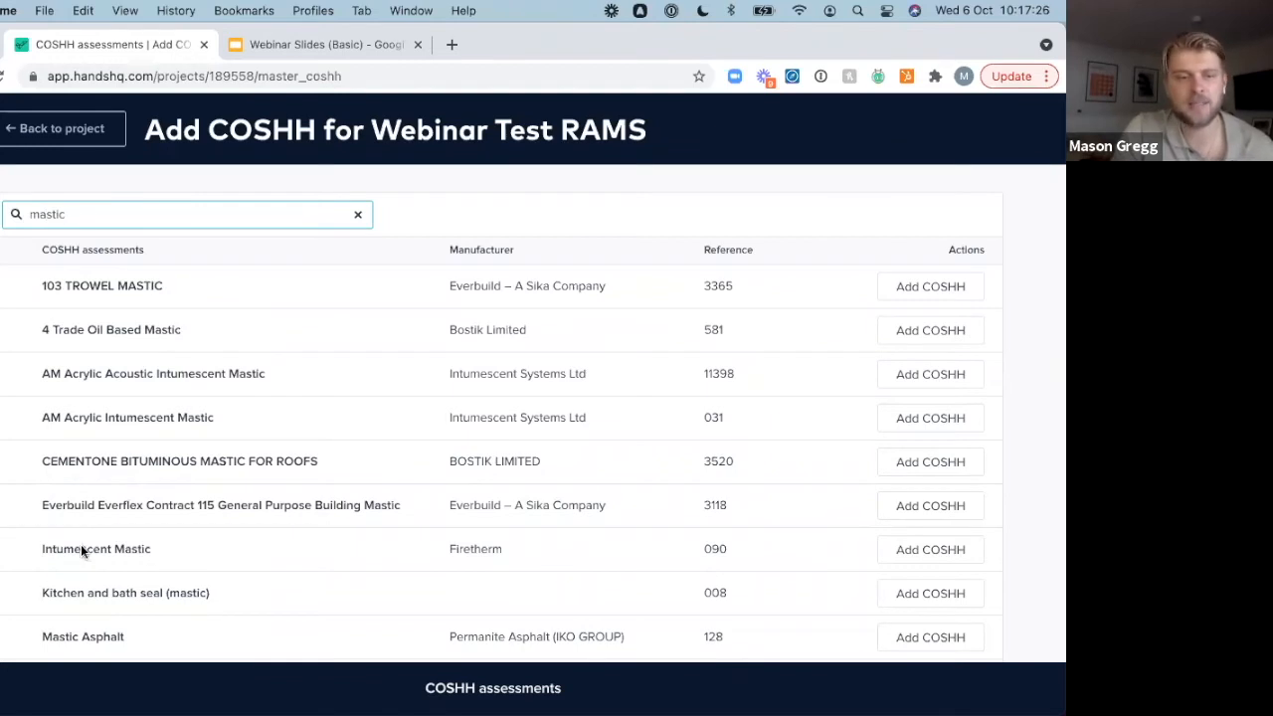
click(908, 554)
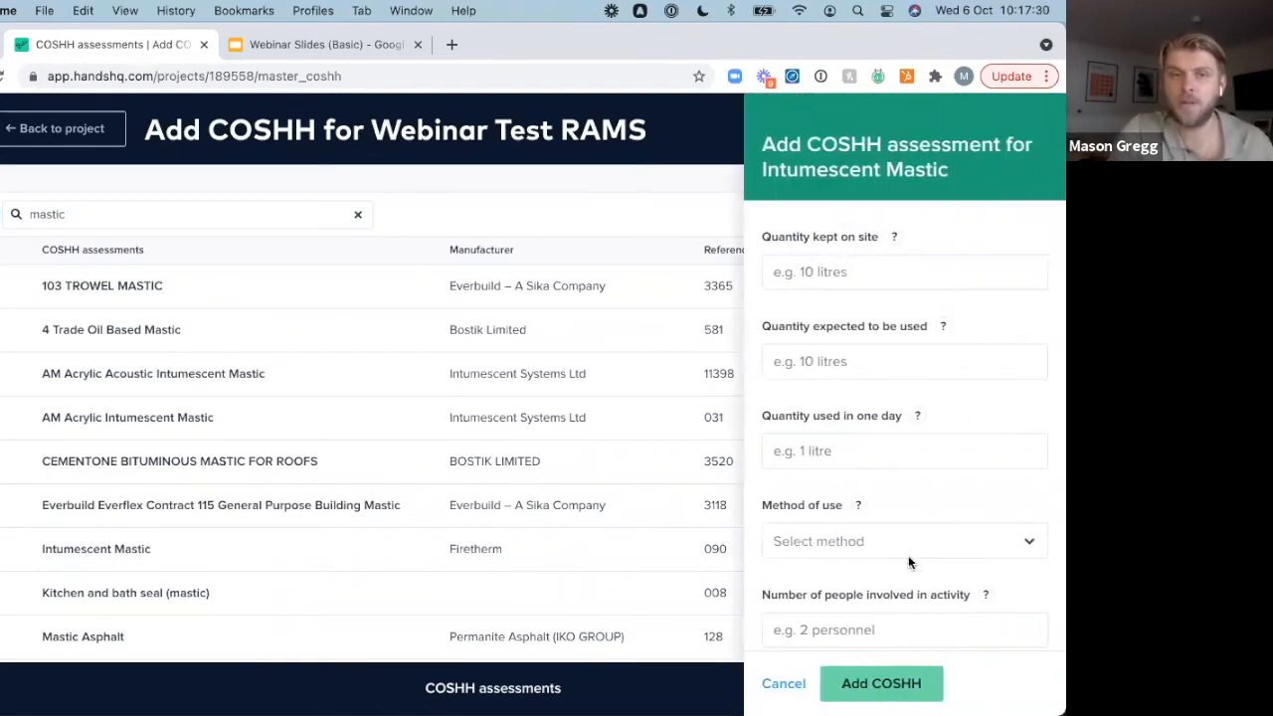
Step: Enter 10 as the quantity kept on site and set the method of use to Cleaning for the Intumescent Mastic assessment
click(895, 271)
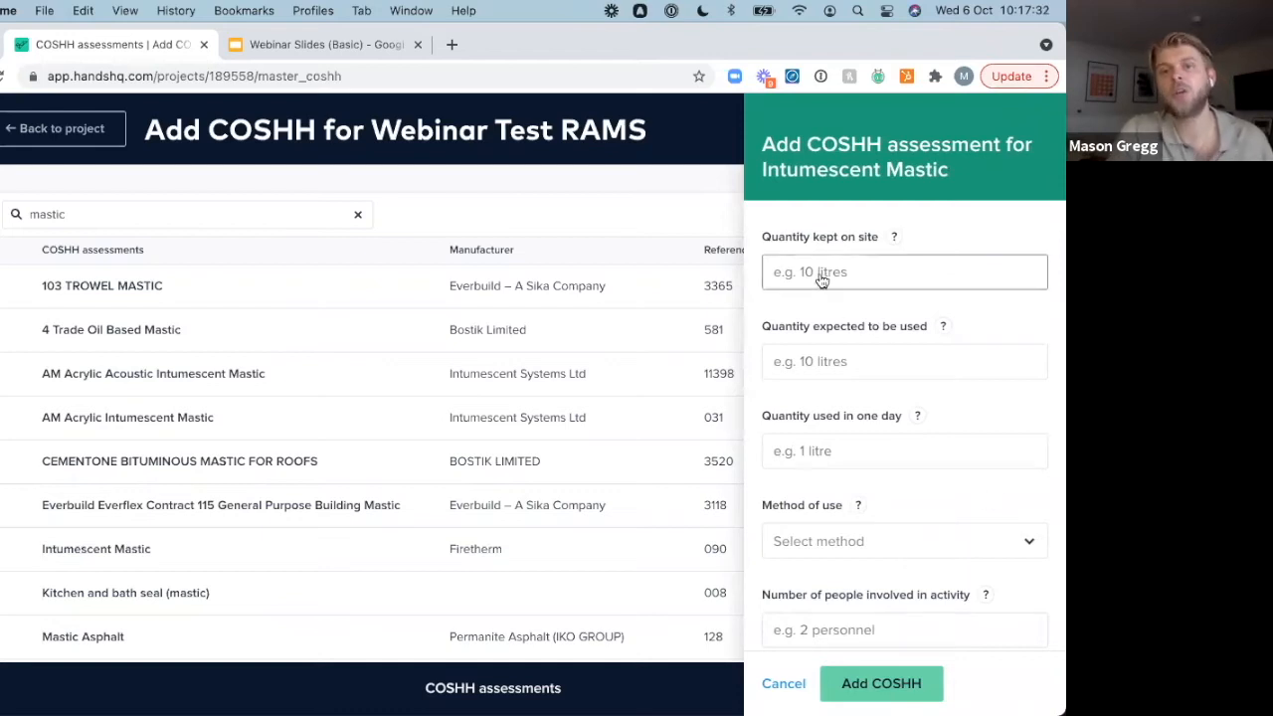
text(10)
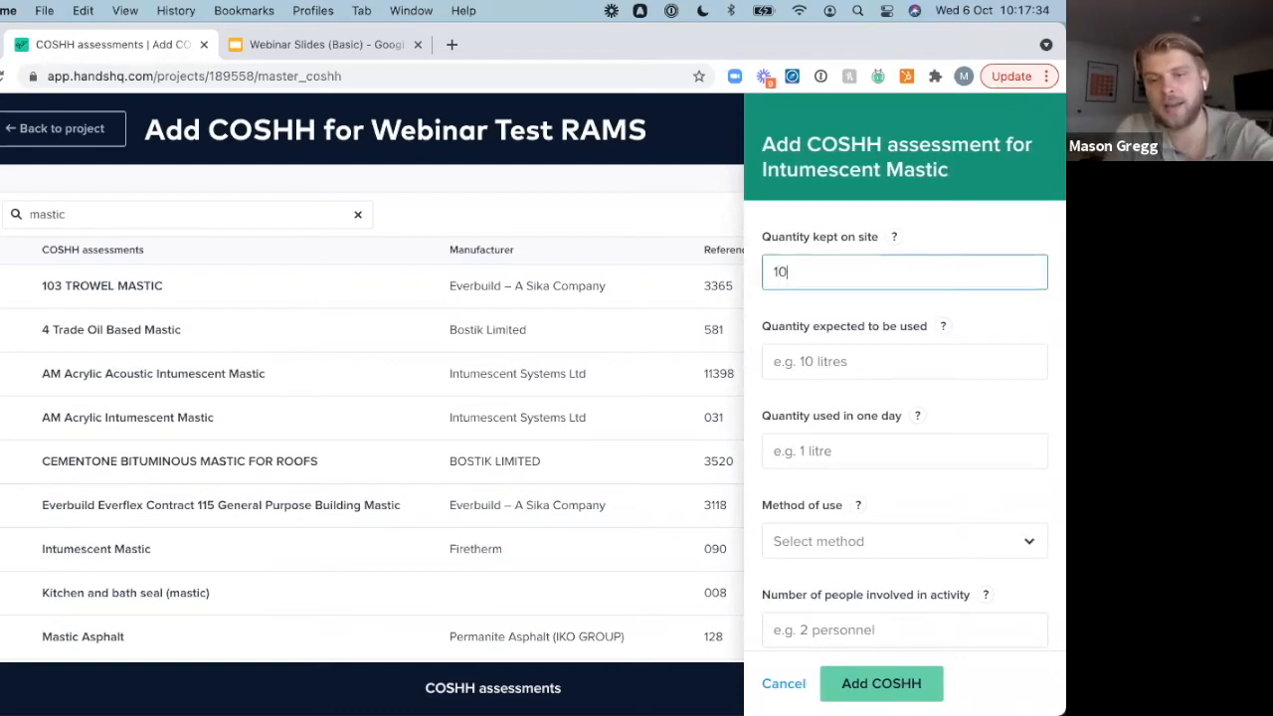
click(844, 452)
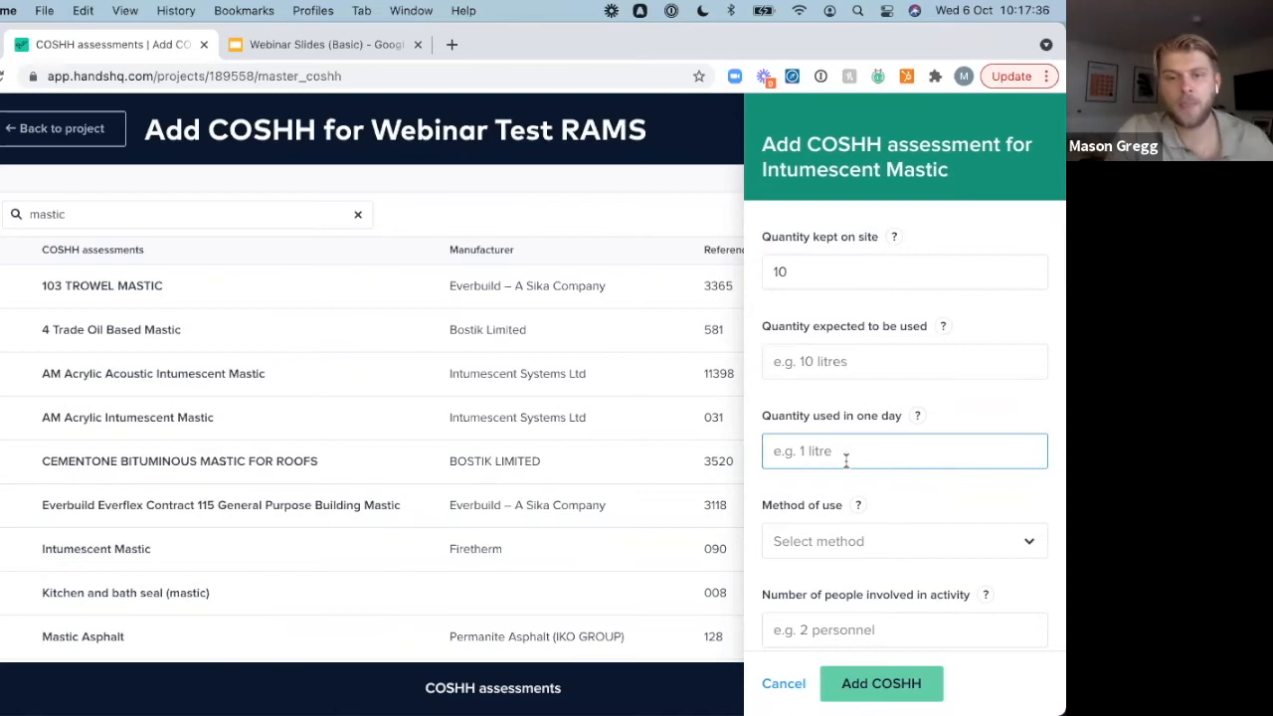
scroll(877, 550, down, 2)
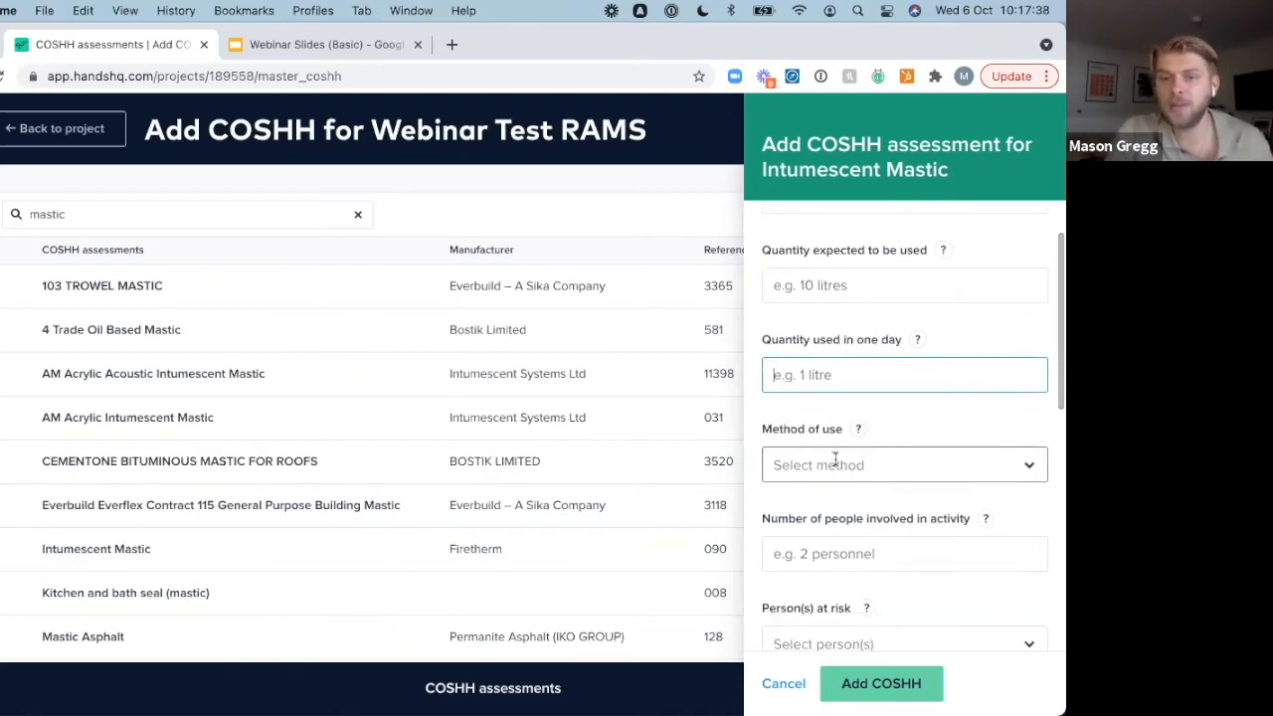
click(835, 465)
click(833, 537)
scroll(832, 540, down, 5)
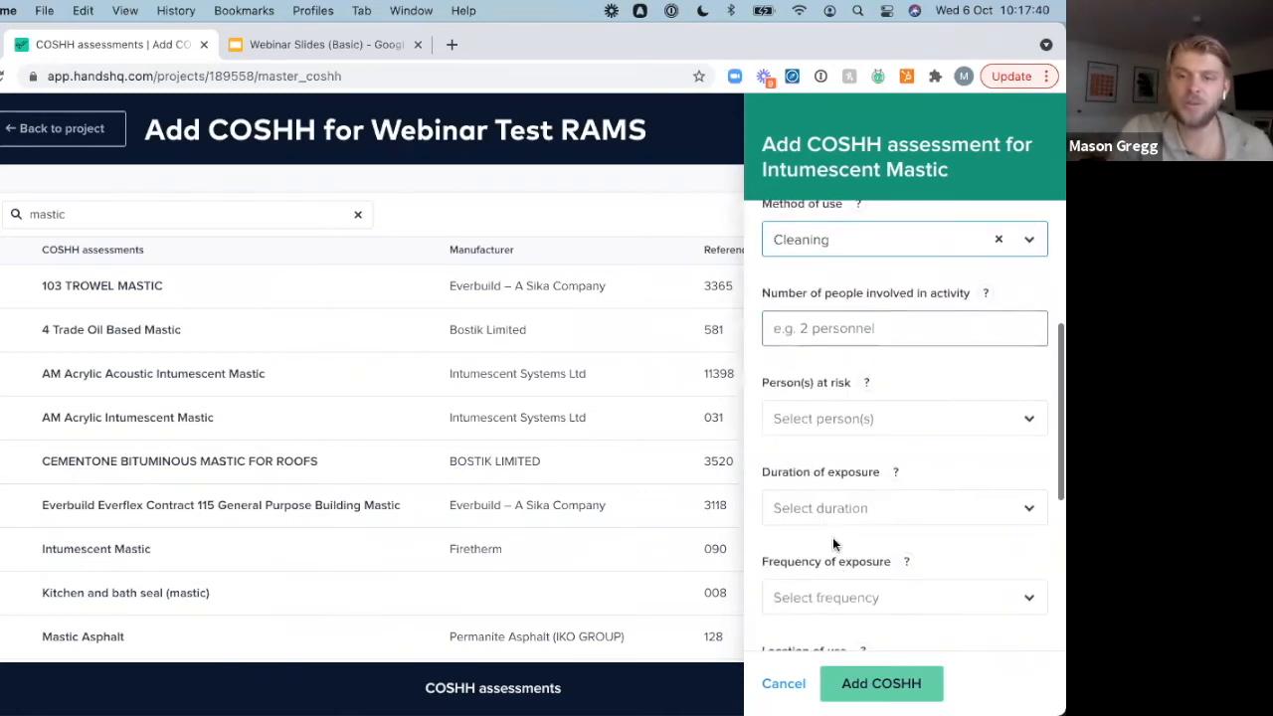
Step: Set the duration of exposure to 15 to 30 minutes, add the COSHH assessment, and return to the project
click(833, 524)
click(841, 575)
mouse_move(888, 477)
scroll(888, 477, down, 4)
scroll(880, 495, down, 5)
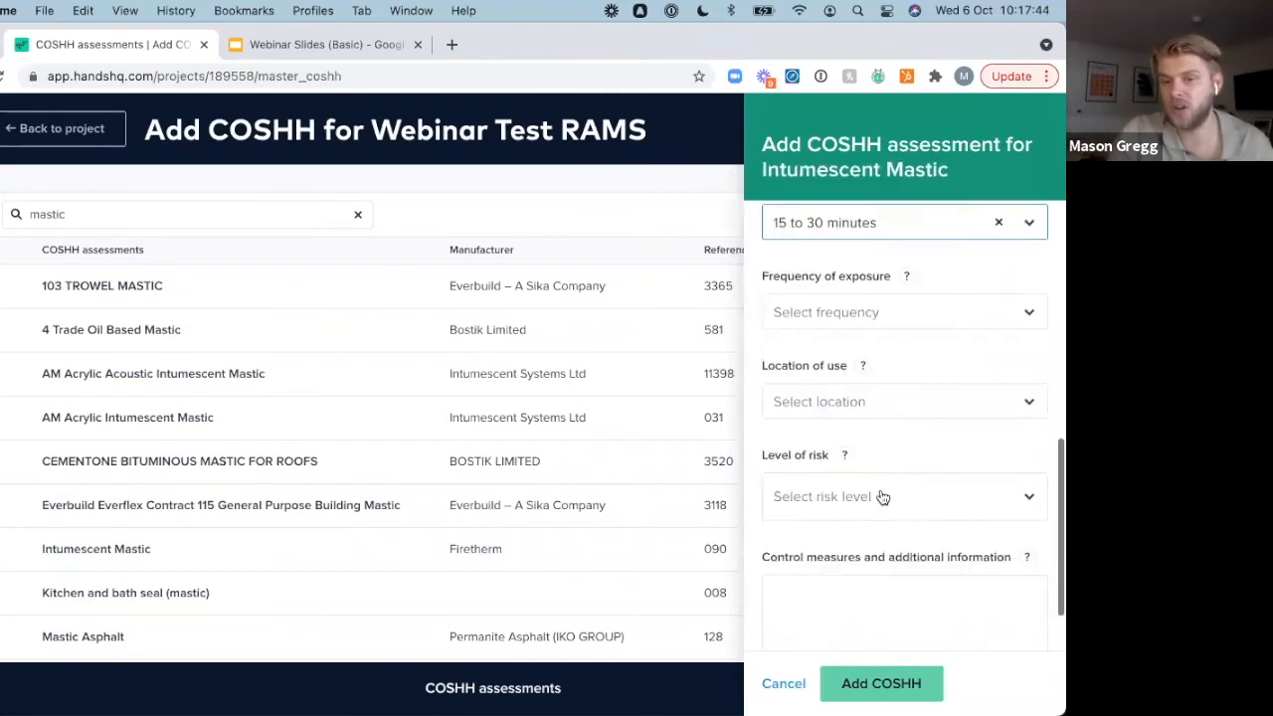
click(885, 684)
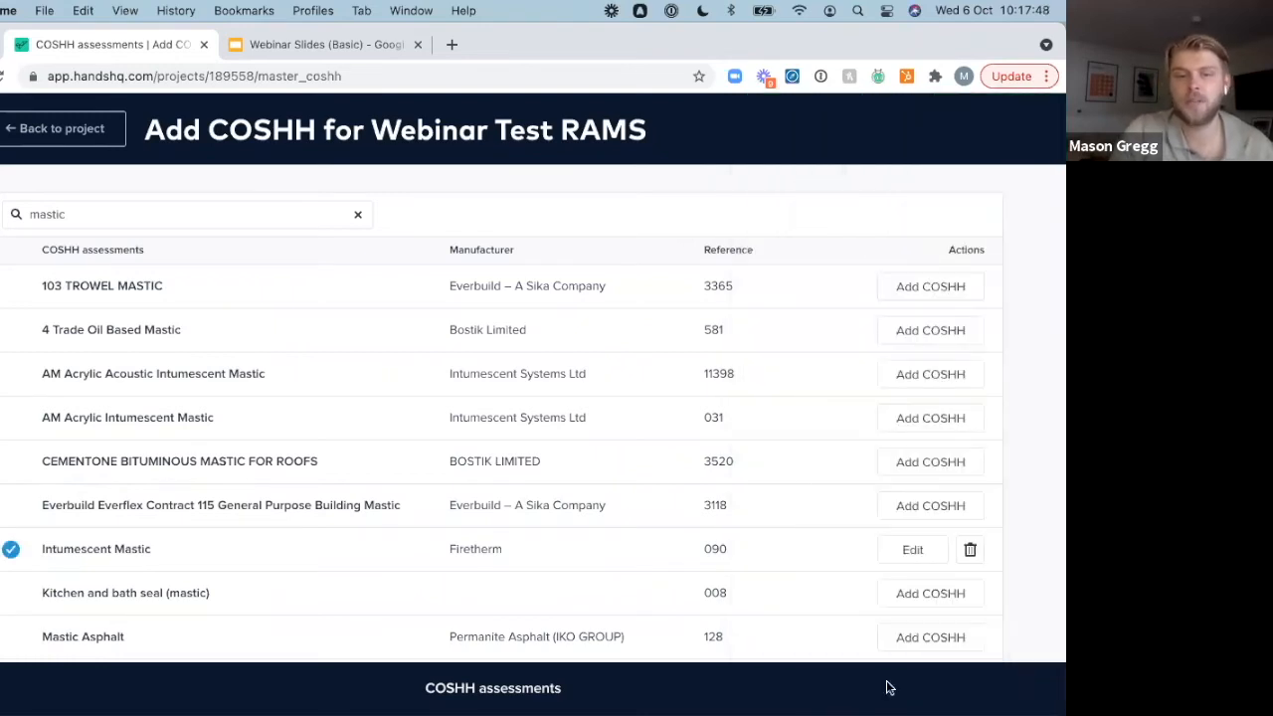
click(69, 142)
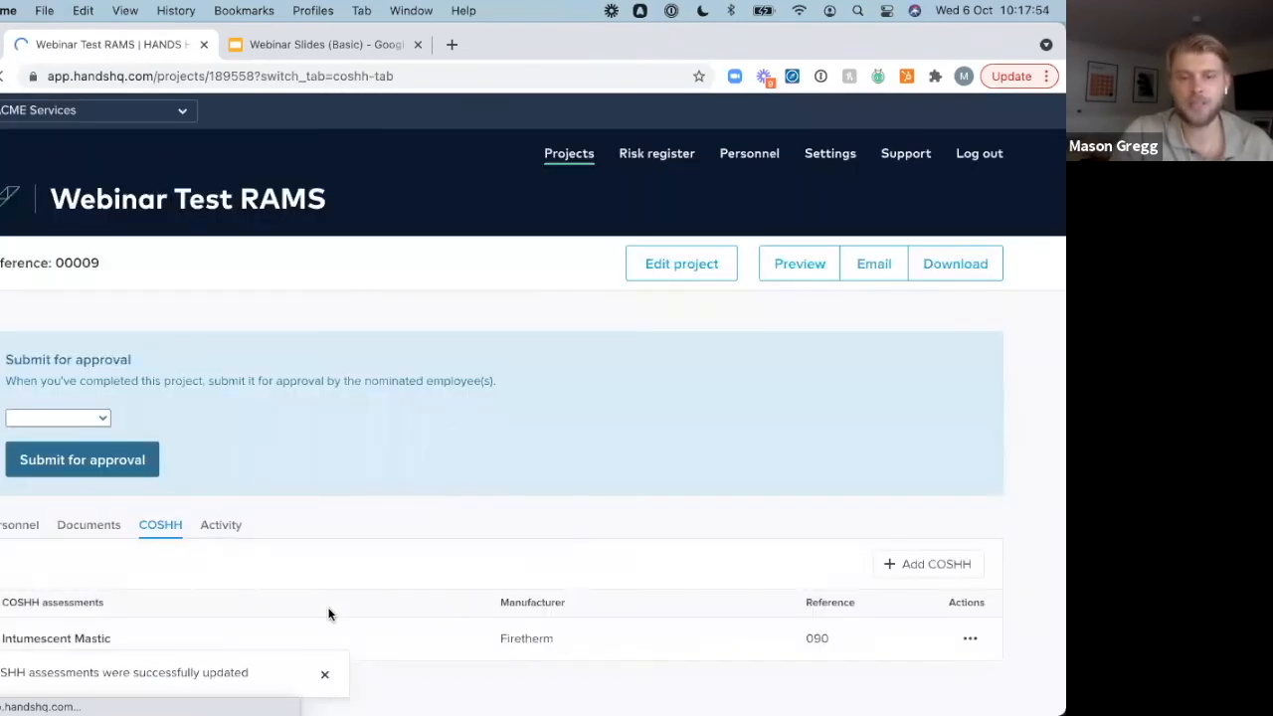
Step: Check the project's COSHH list and activity history, and bring up its documents list
scroll(344, 639, down, 1)
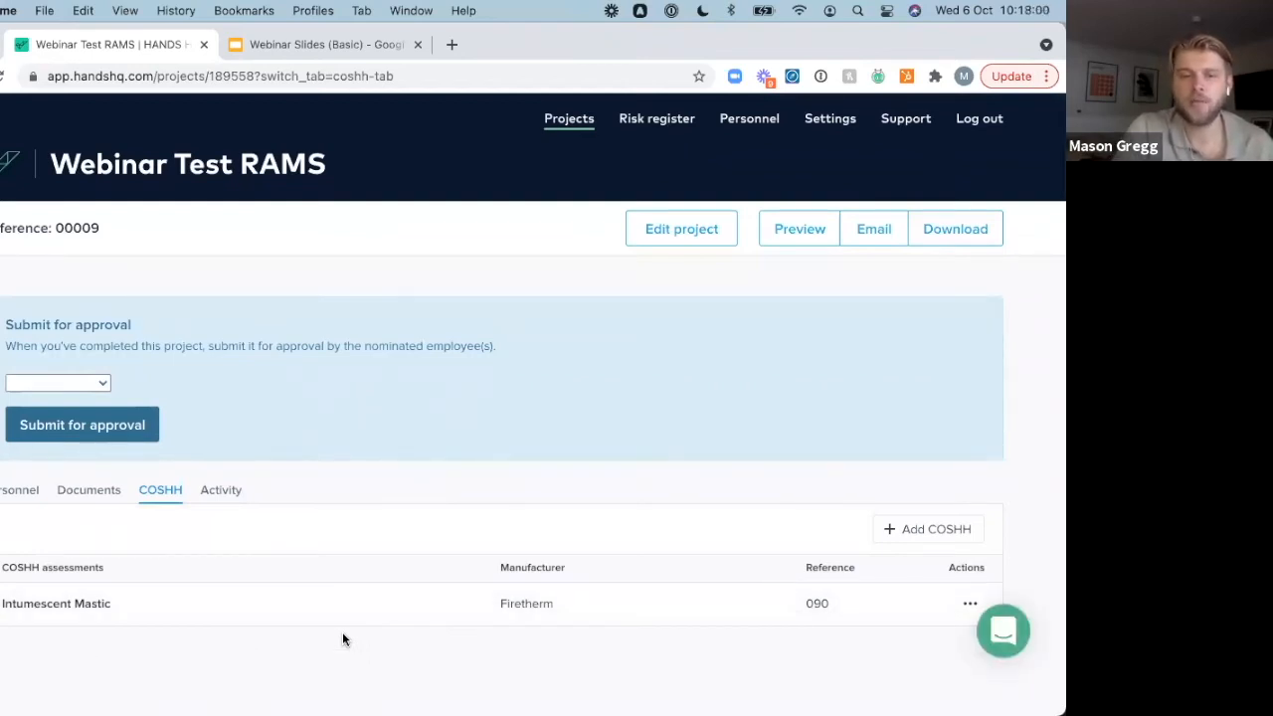
click(219, 490)
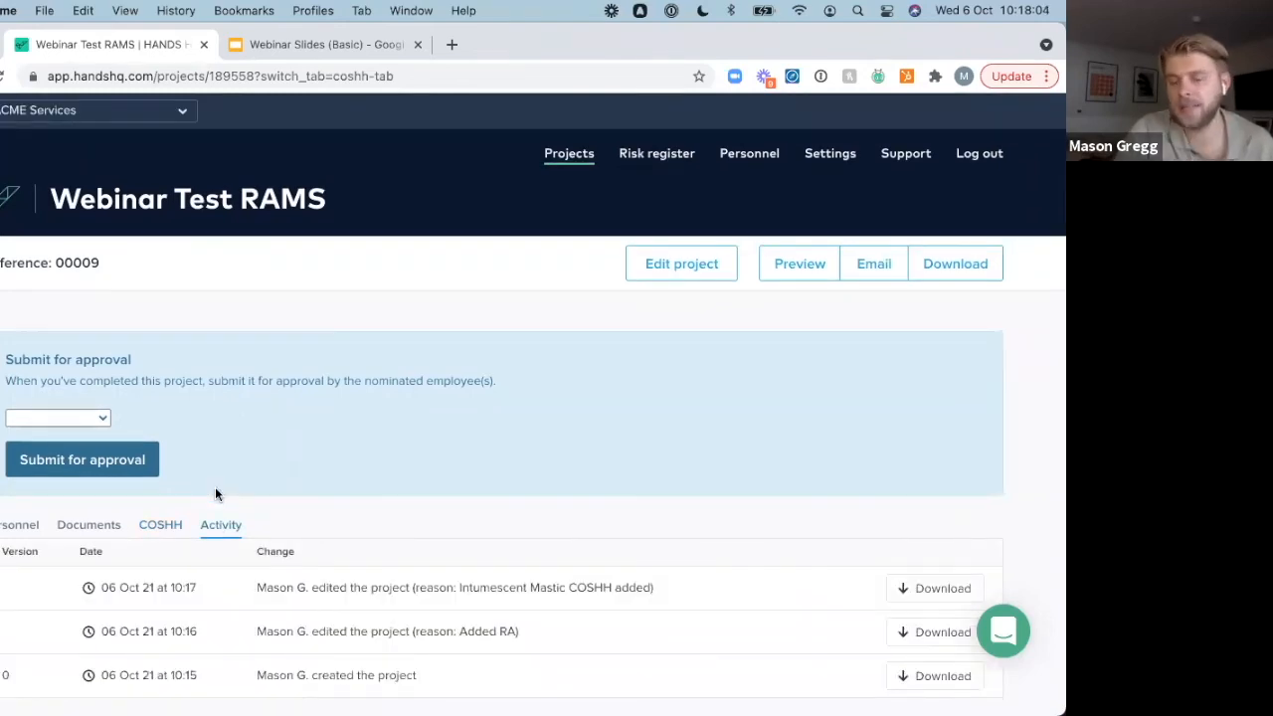
click(89, 526)
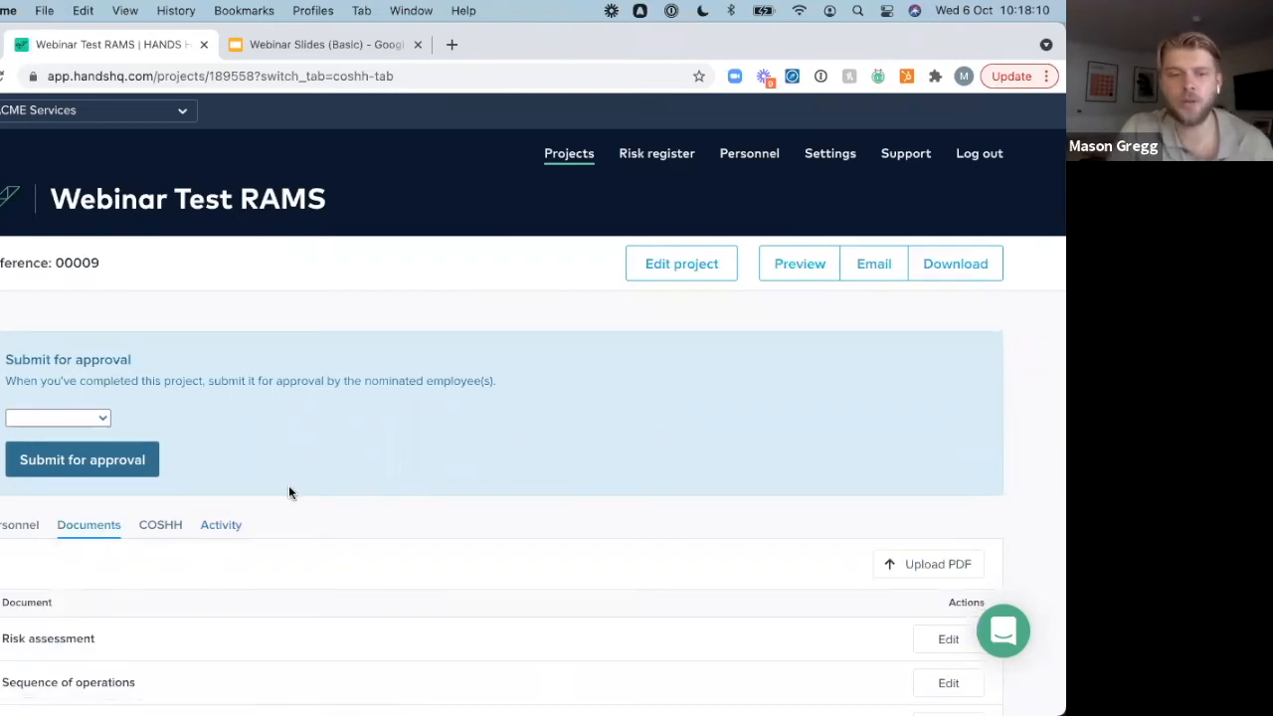
Step: Nominate an employee as the approver and submit the project for approval
scroll(289, 492, down, 3)
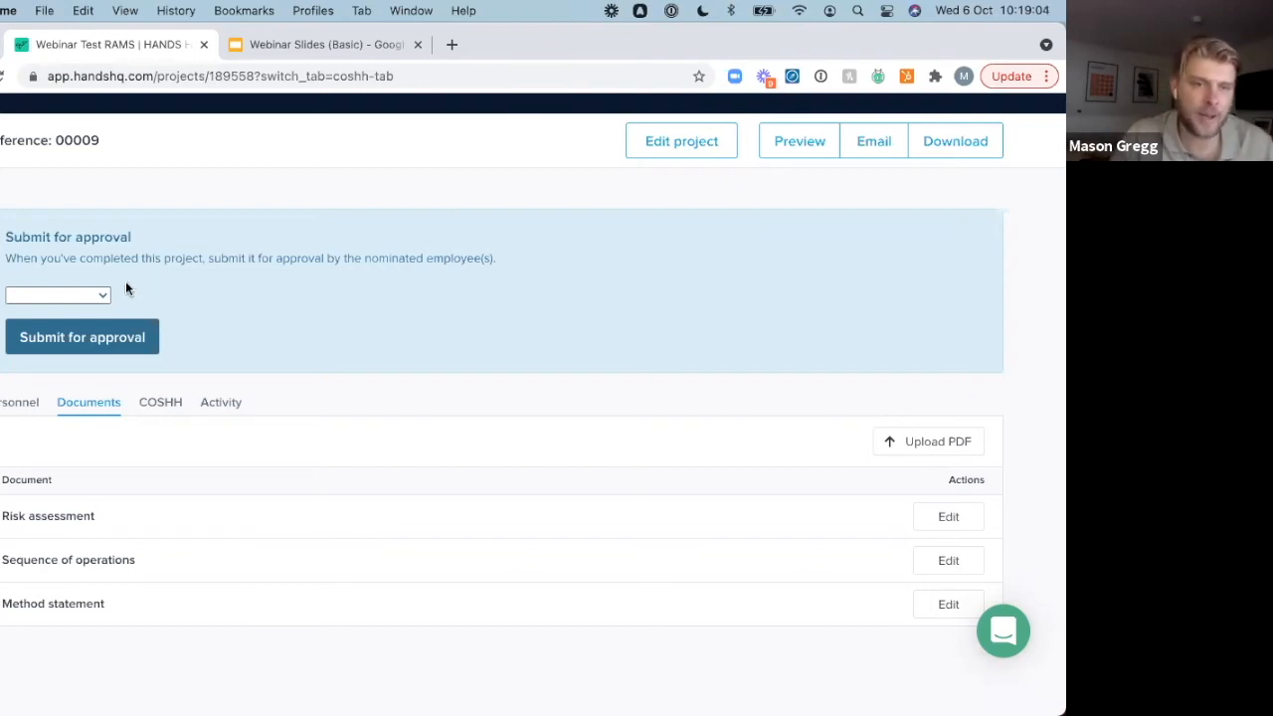
click(99, 295)
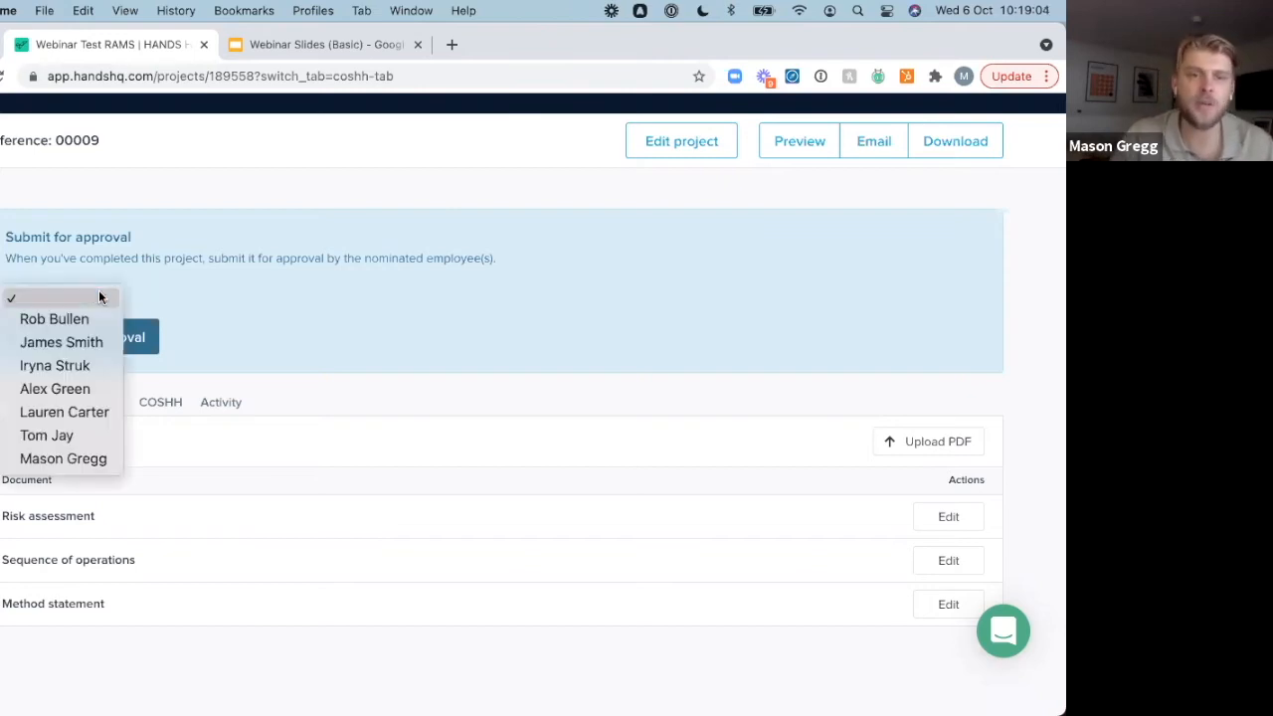
click(79, 462)
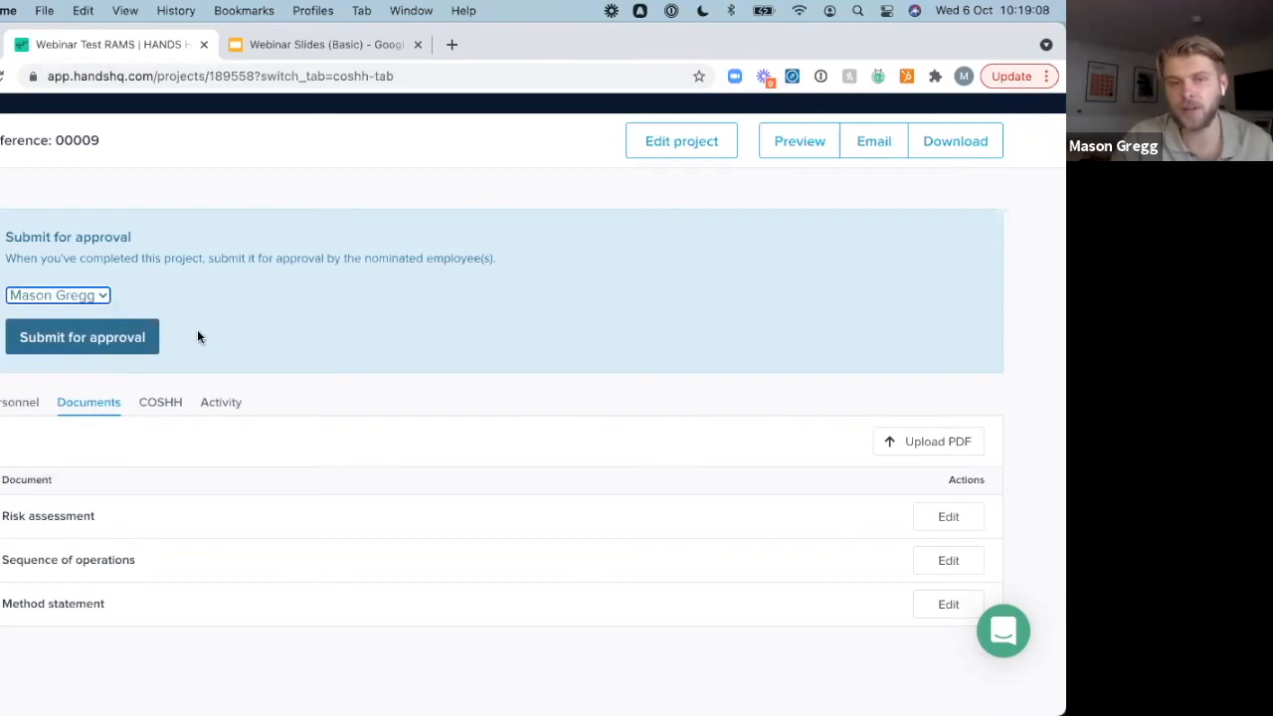
click(127, 338)
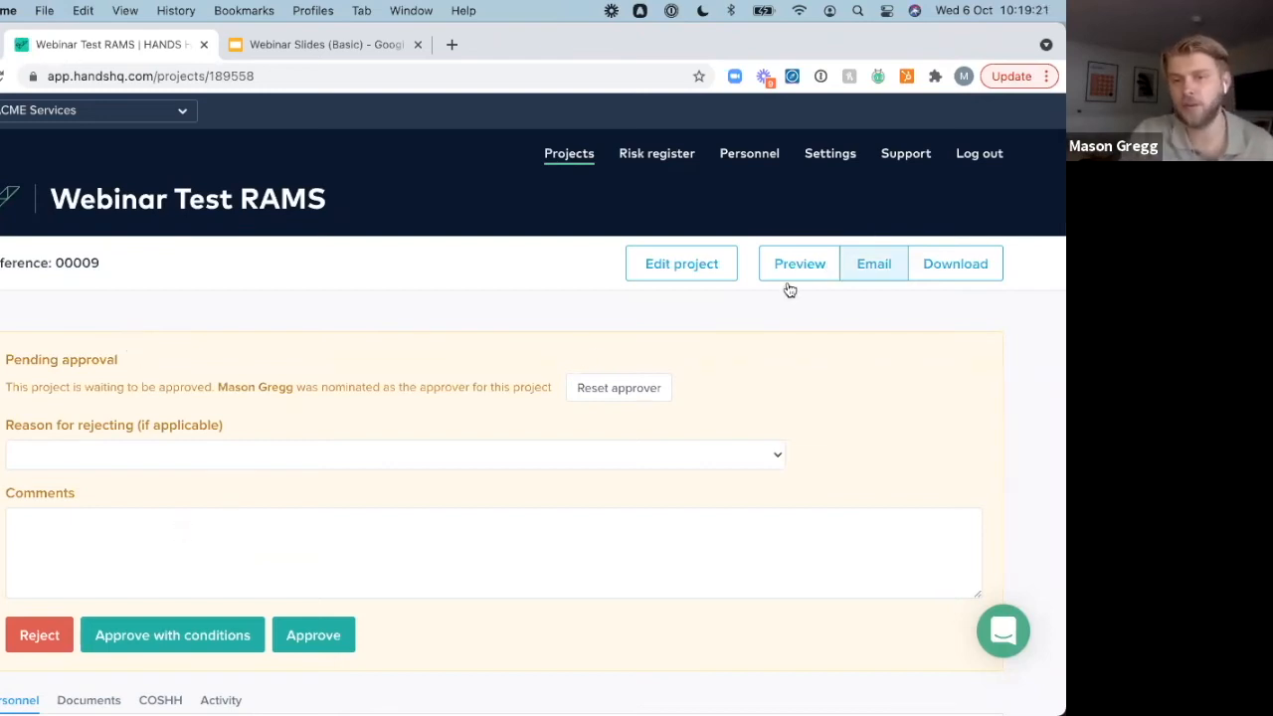
Step: Approve the project with the comment "yes best RAMS ever!" and view its activity history
click(183, 535)
text(ye)
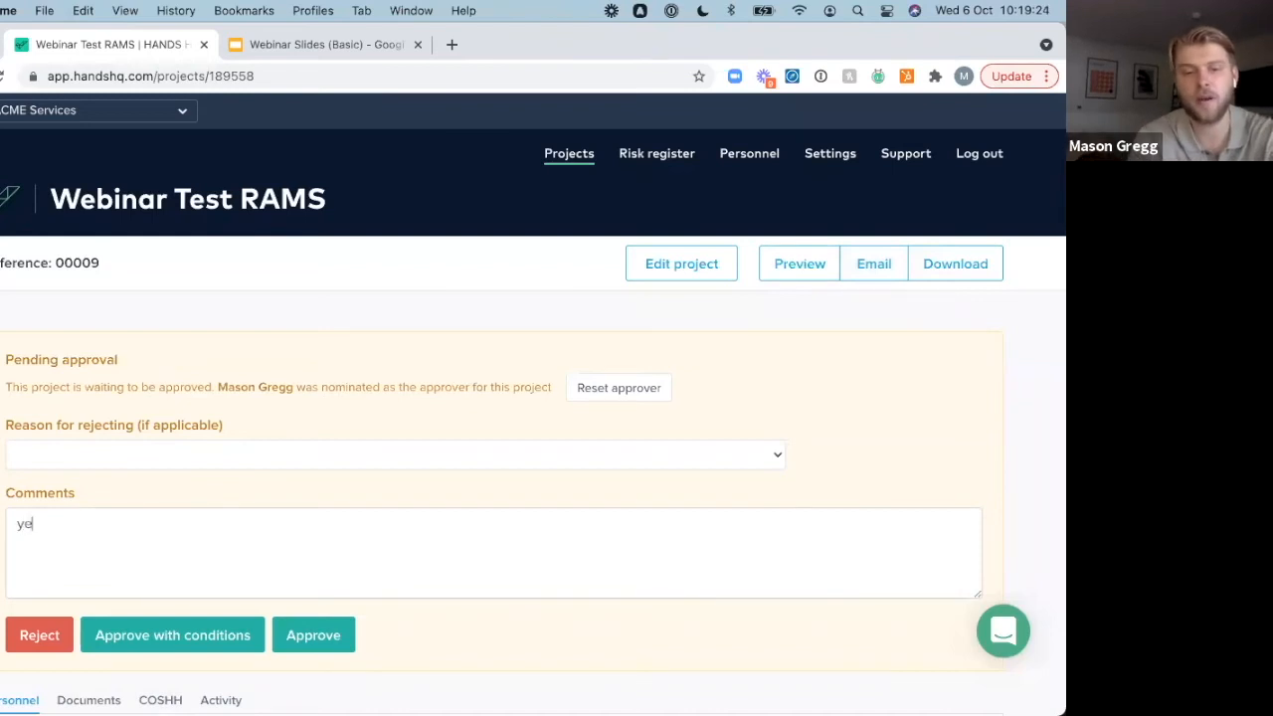
text(s best RAMS ever!)
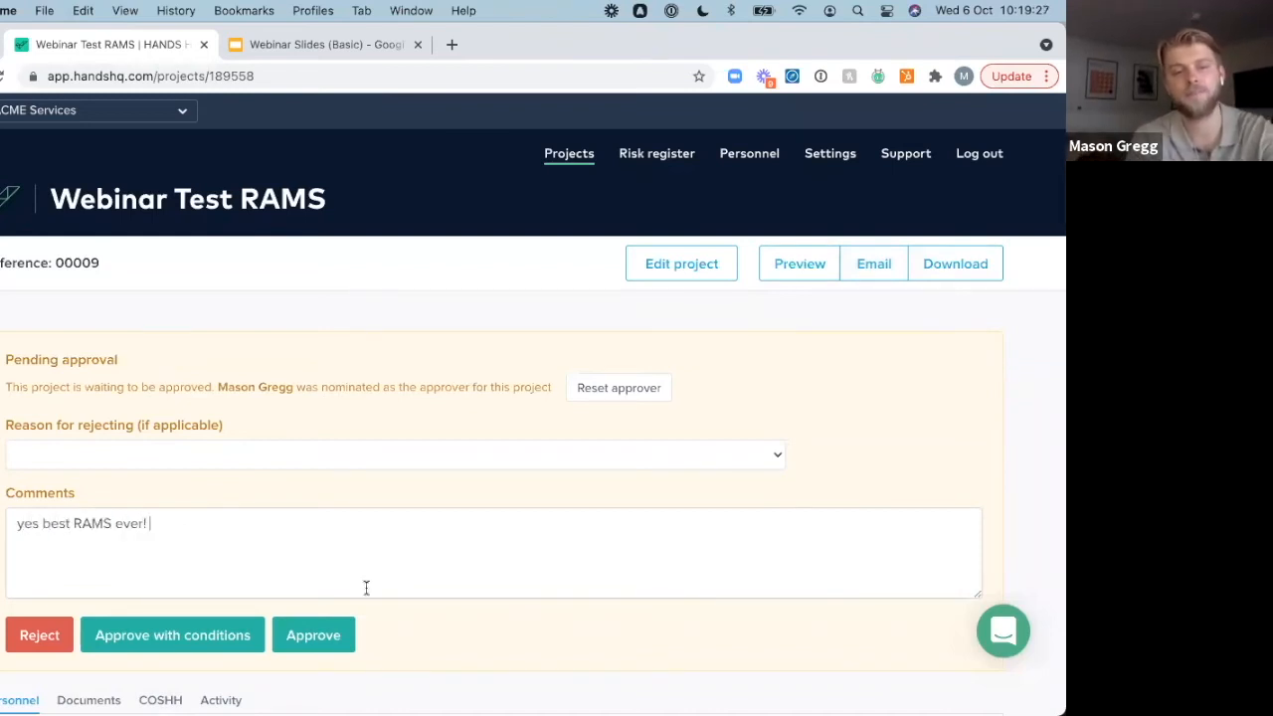
click(319, 635)
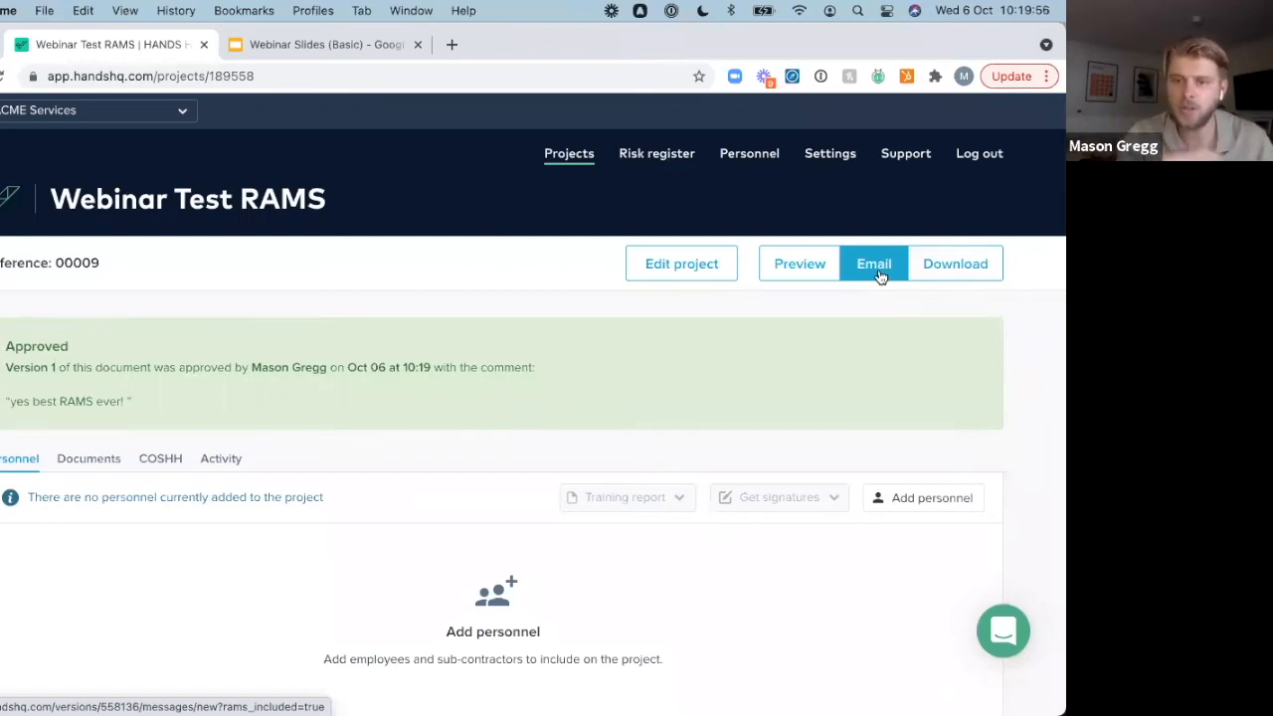
click(219, 472)
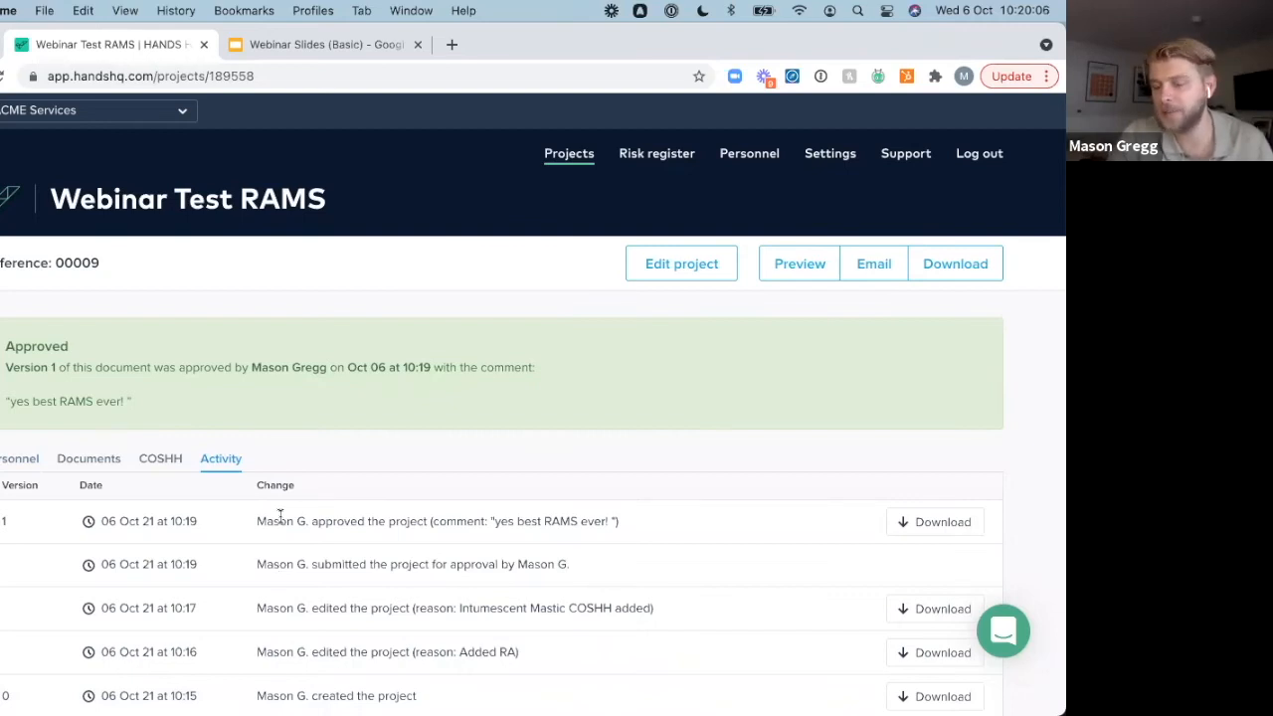
Step: Search the personnel by name and add the matching employee to the project
click(8, 458)
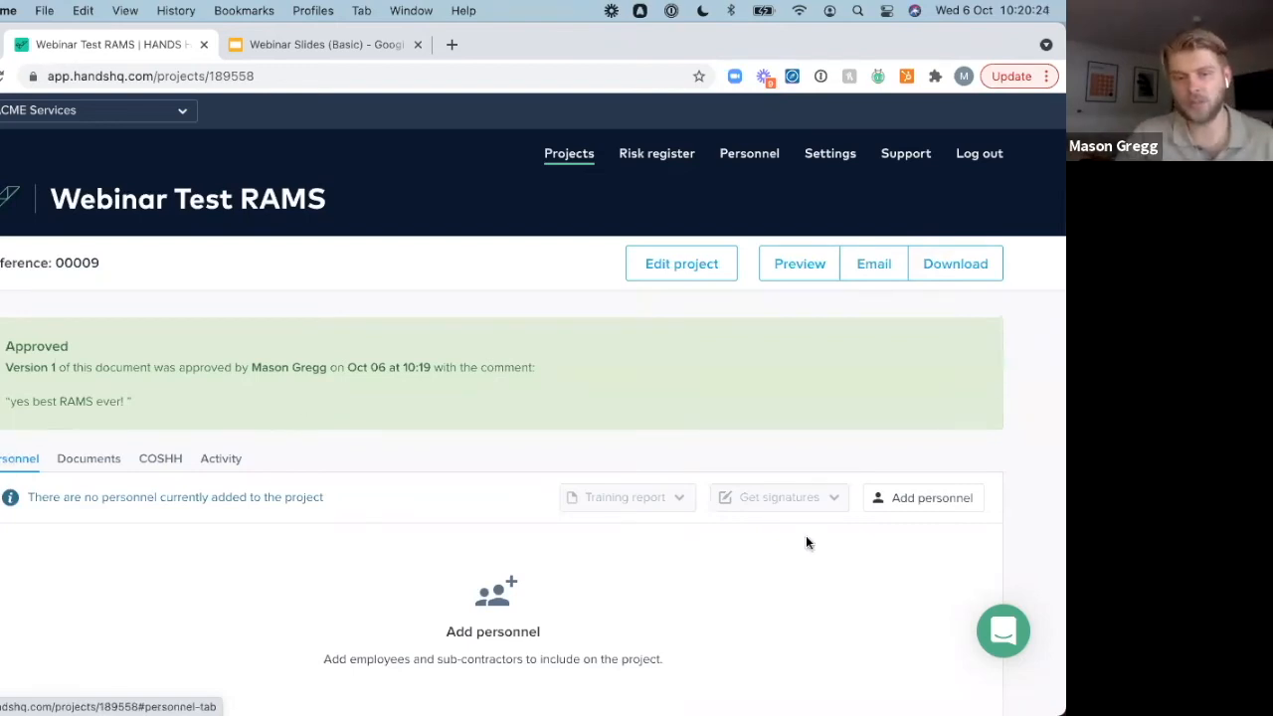
click(938, 499)
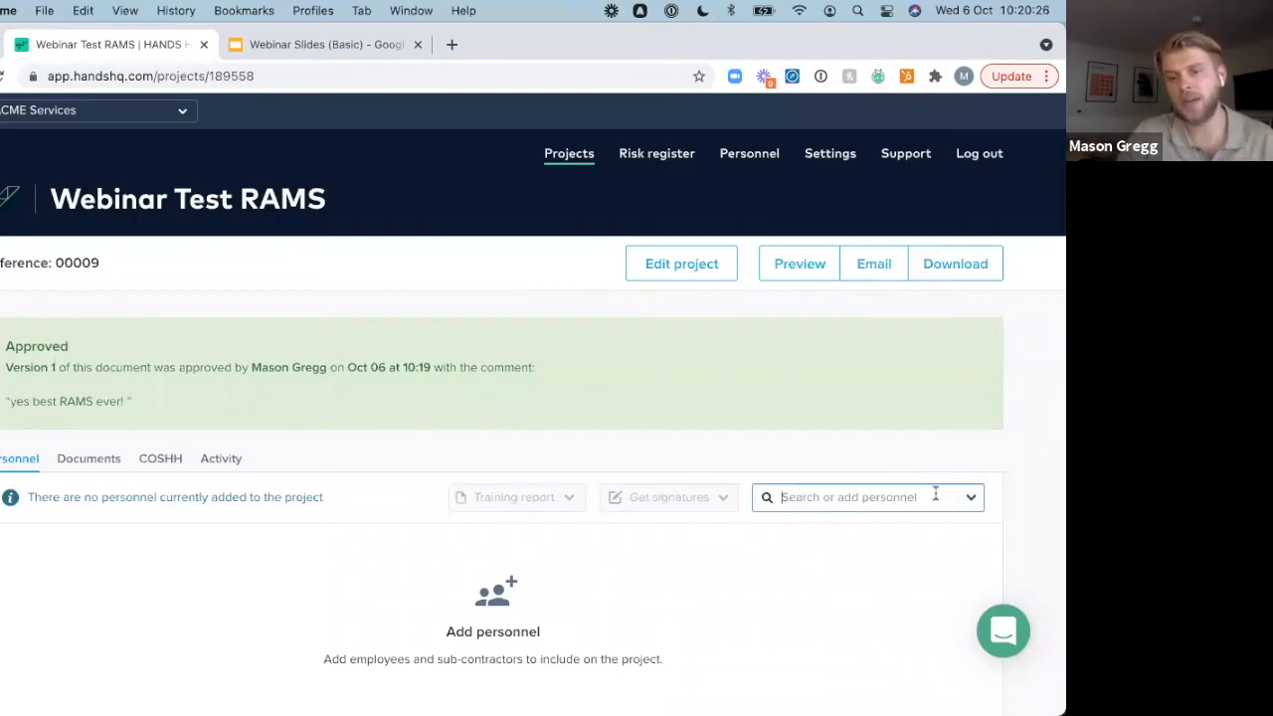
text(Alan s)
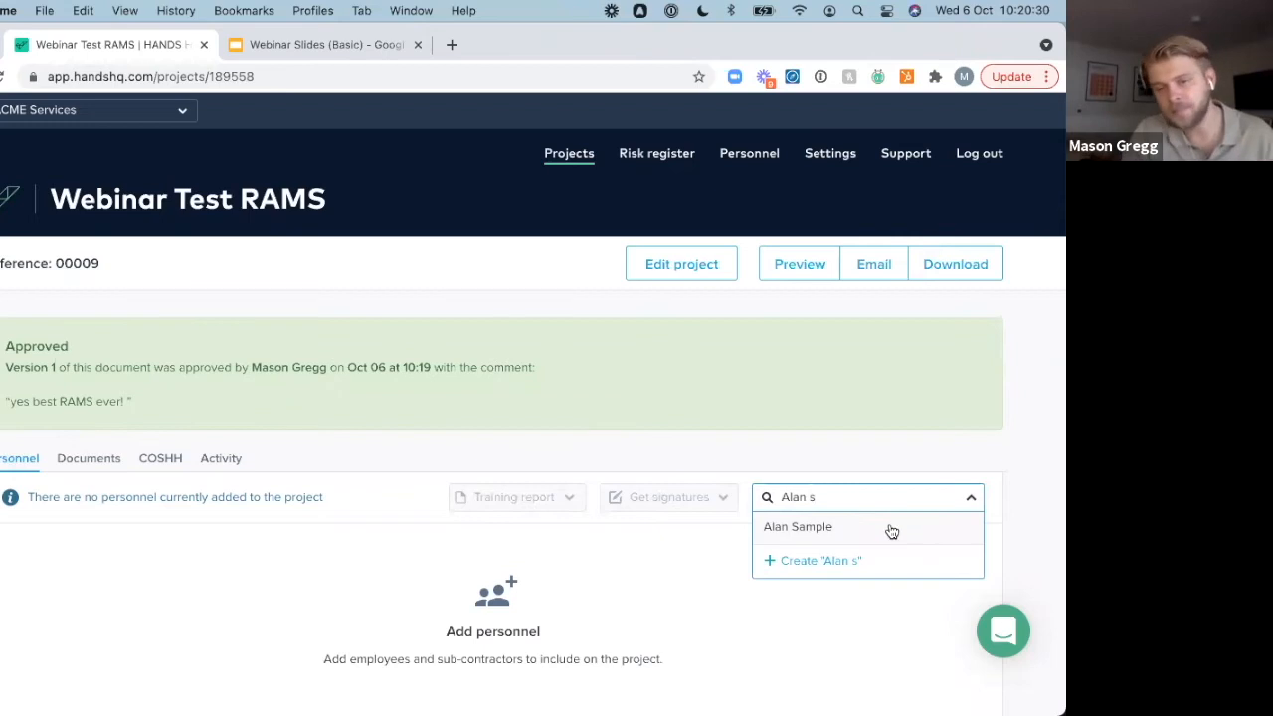
click(889, 526)
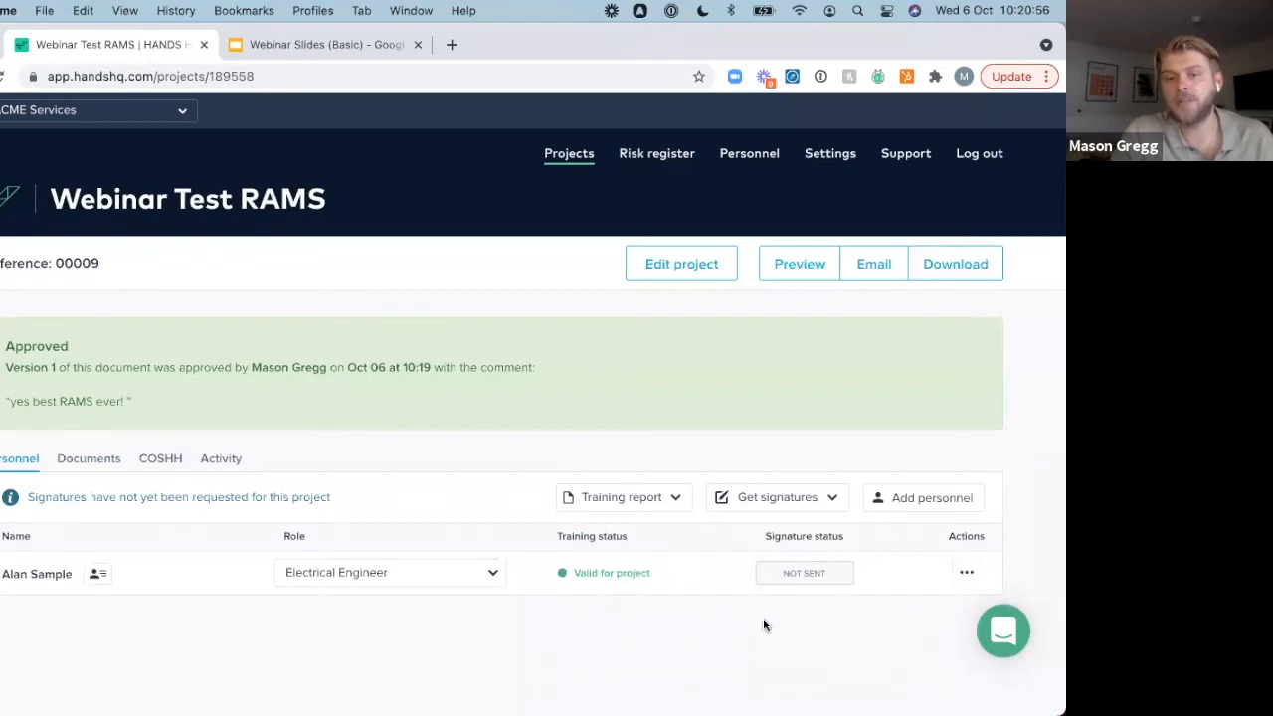
Step: Ask everyone to sign the latest version and open the added employee's in-person review of the project
click(771, 502)
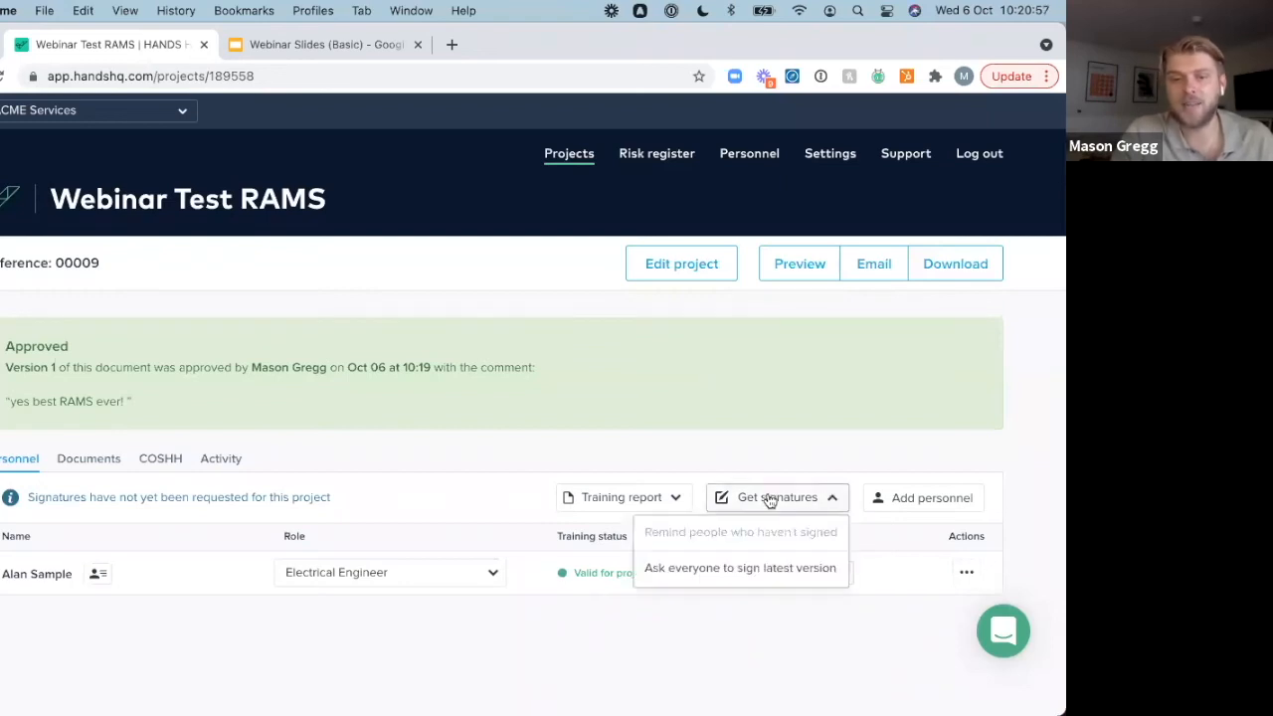
click(743, 576)
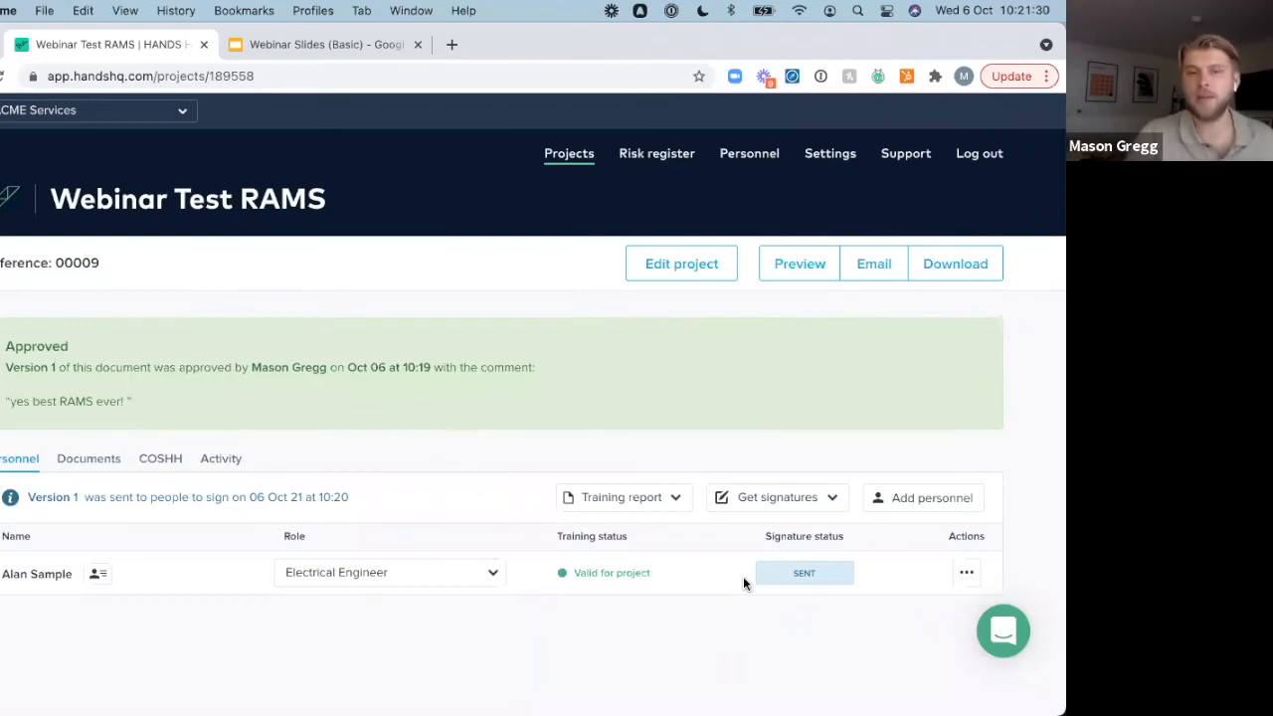
click(966, 573)
click(866, 623)
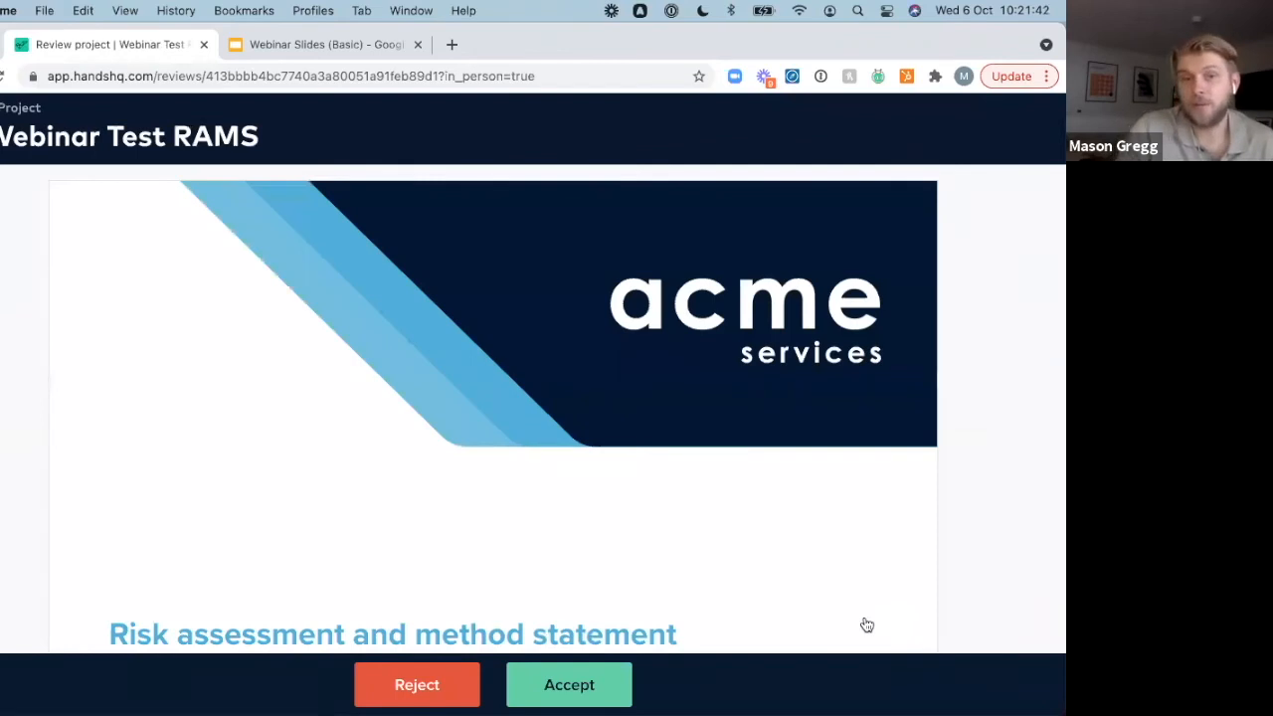
Step: Read through the RAMS cover page and the method statement, from the sequence of operations to the legislation section
scroll(286, 487, down, 3)
scroll(286, 486, down, 3)
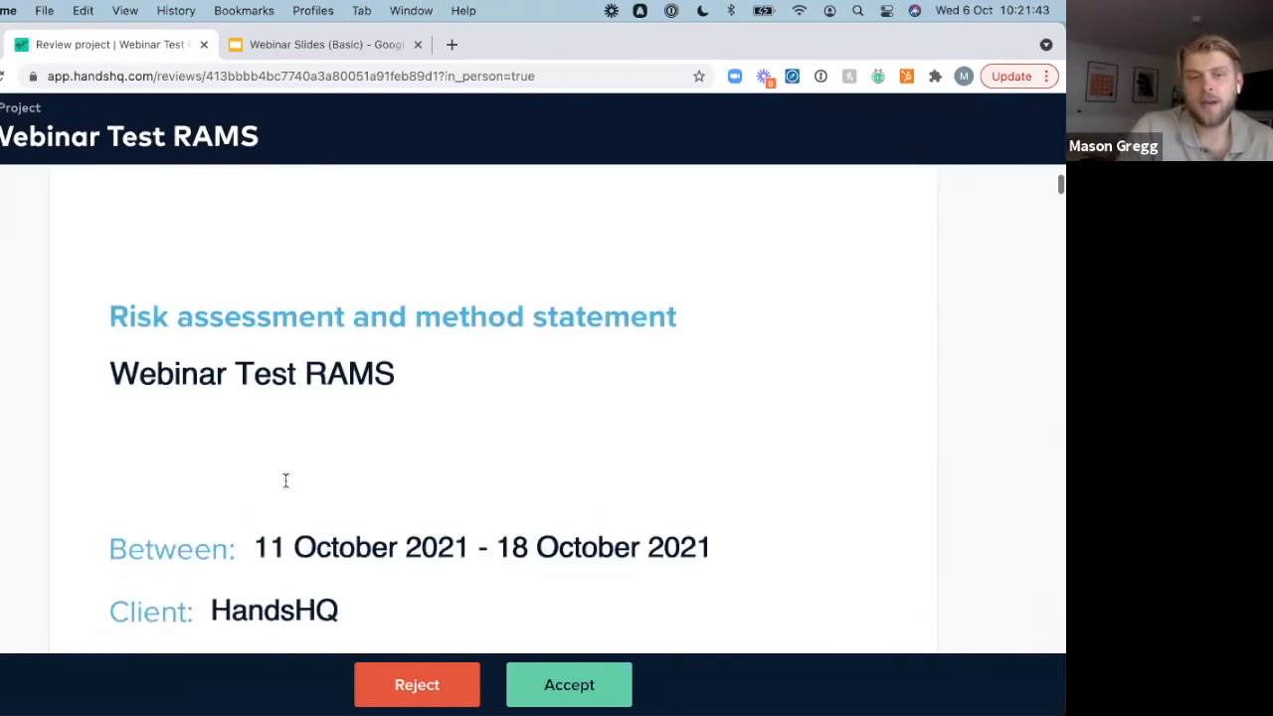
scroll(285, 486, down, 5)
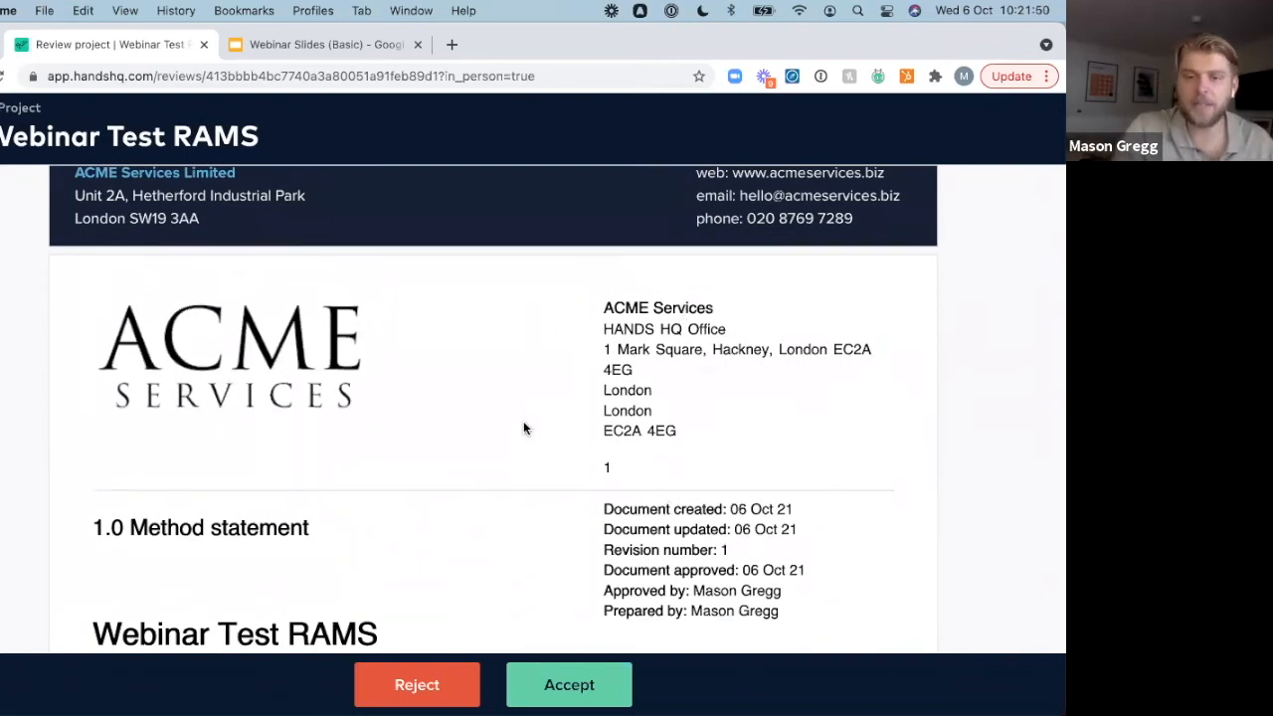
scroll(523, 423, down, 3)
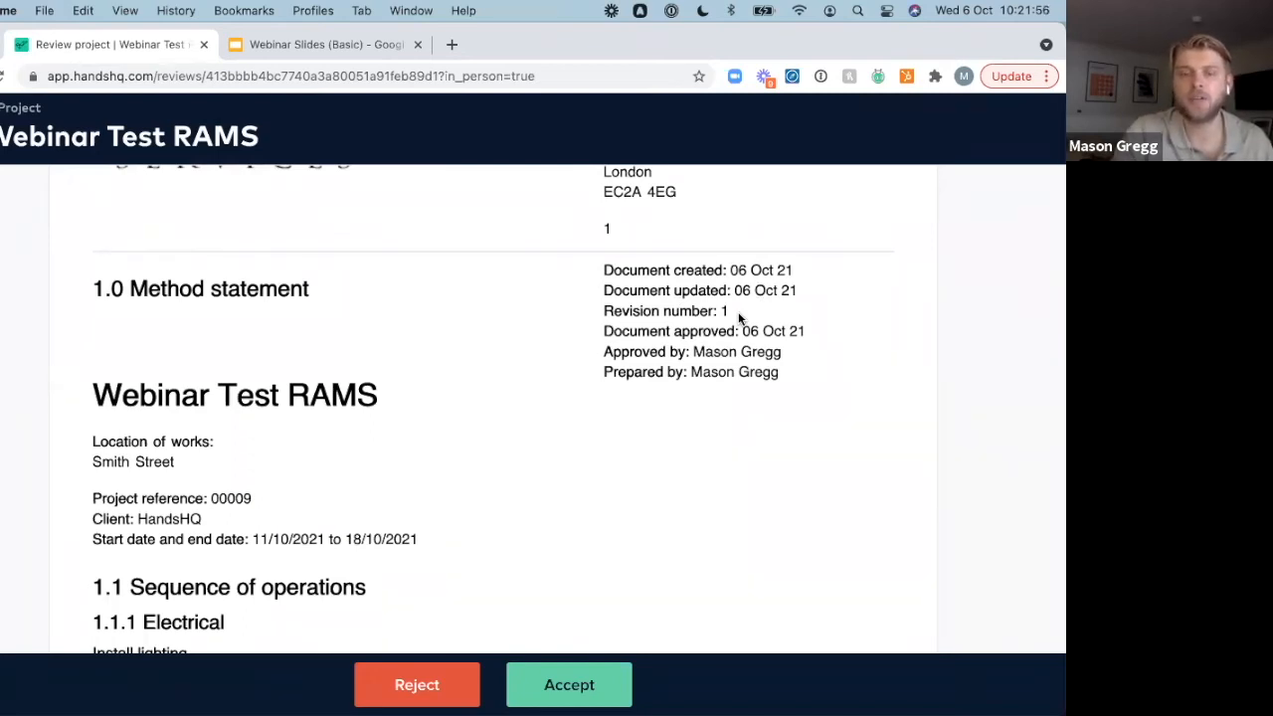
scroll(455, 404, down, 5)
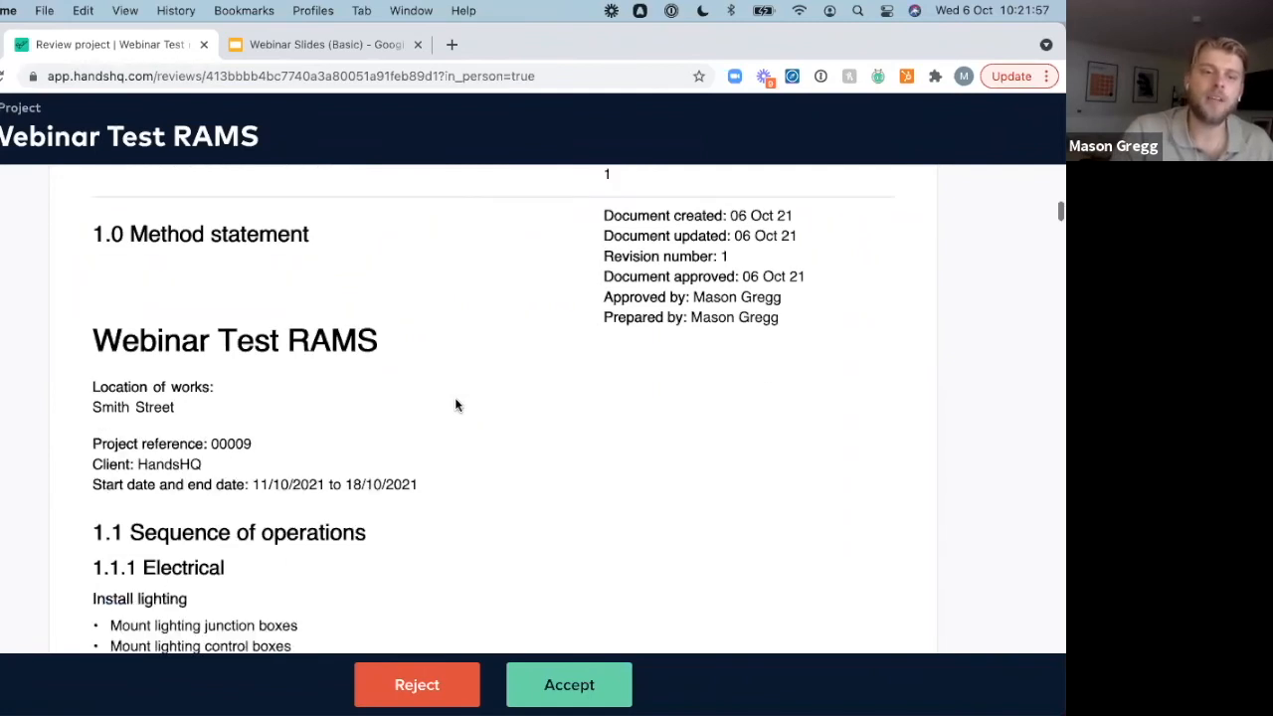
scroll(455, 404, down, 3)
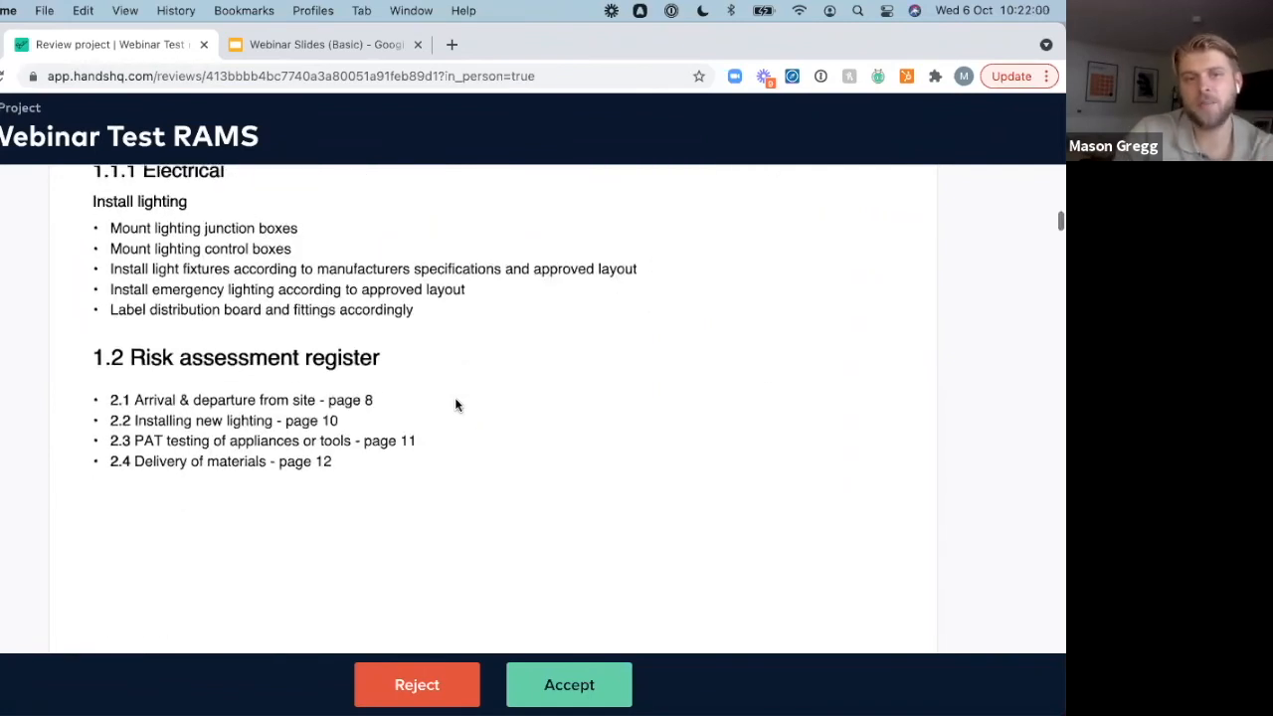
scroll(456, 404, down, 15)
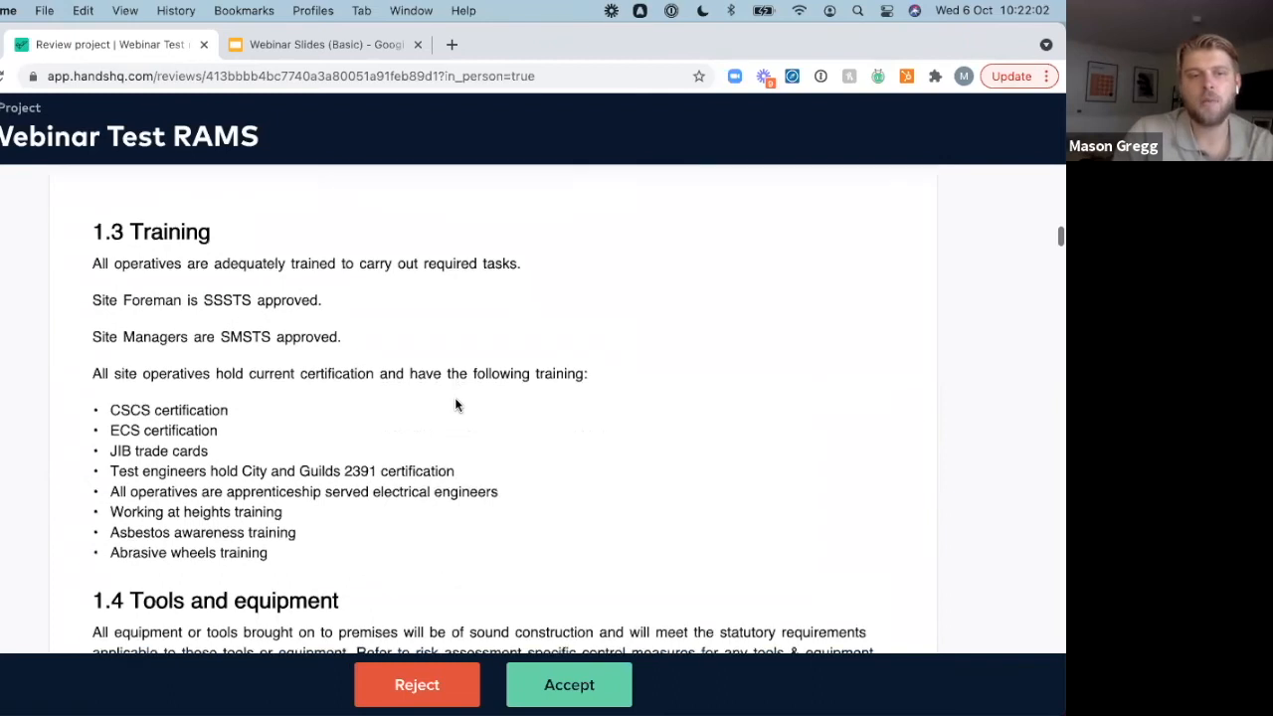
scroll(455, 404, down, 8)
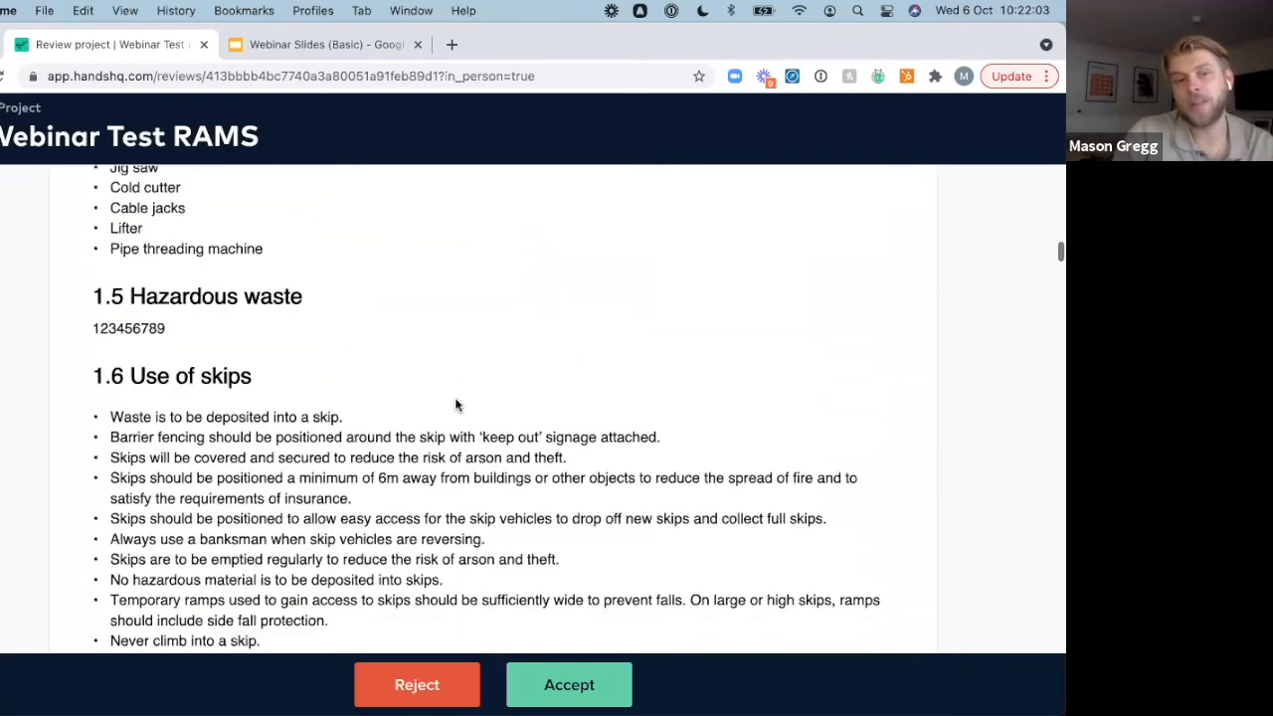
scroll(456, 404, down, 10)
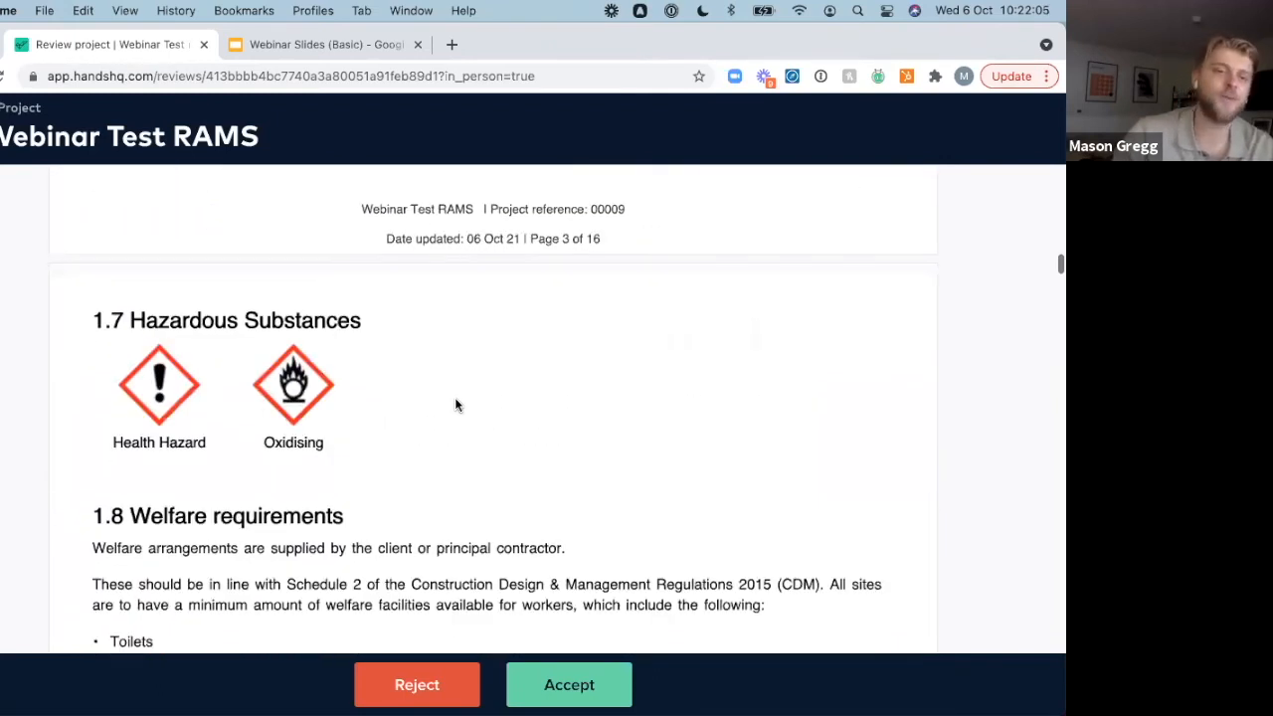
scroll(457, 404, down, 11)
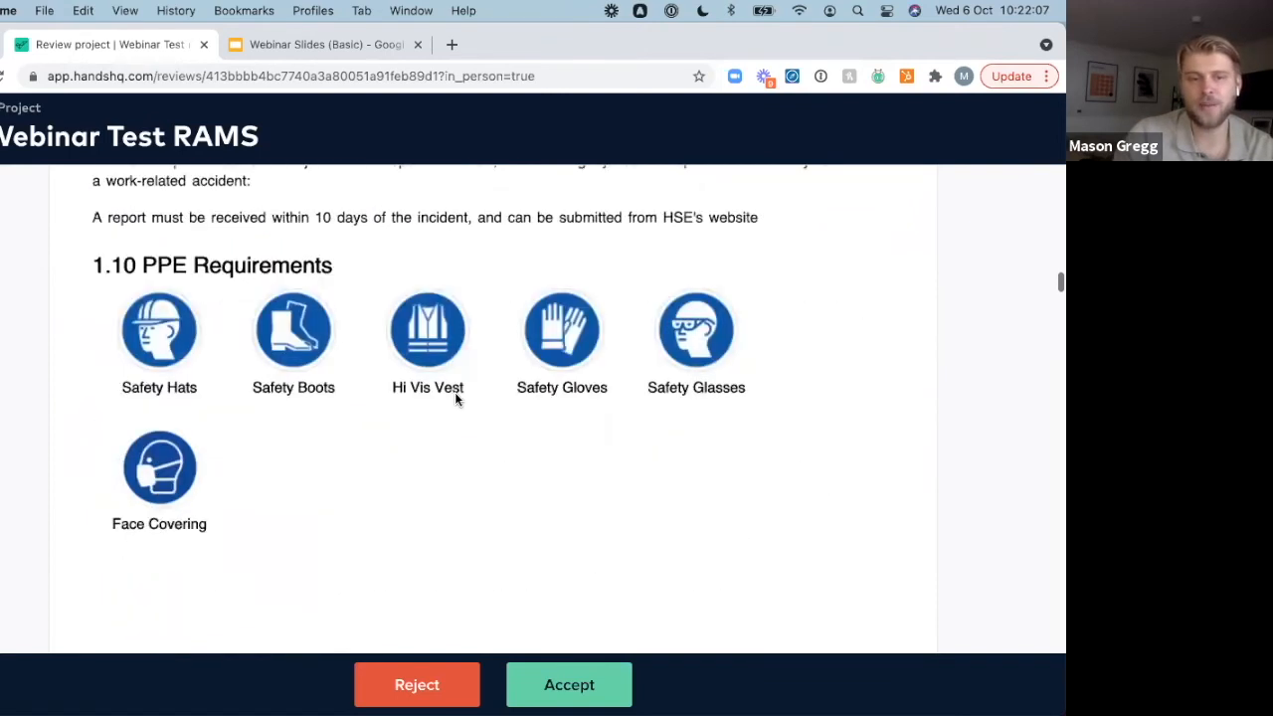
scroll(456, 388, down, 5)
scroll(455, 383, down, 8)
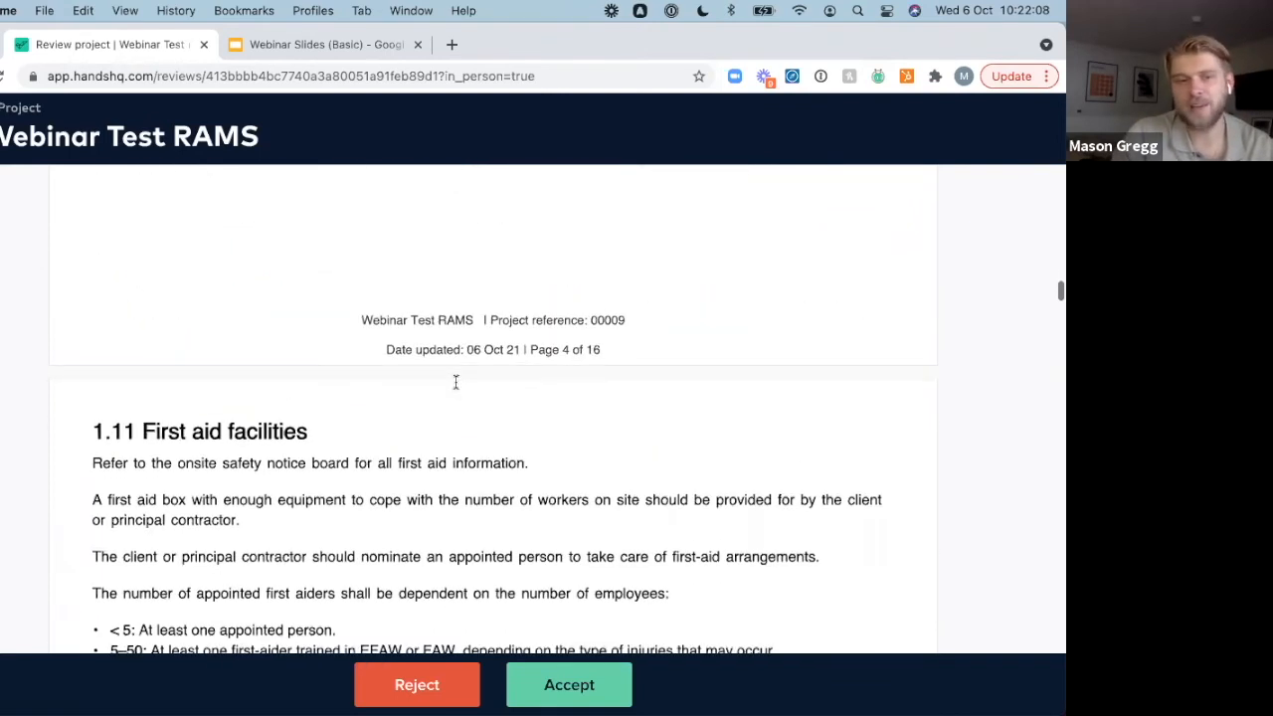
scroll(456, 383, down, 10)
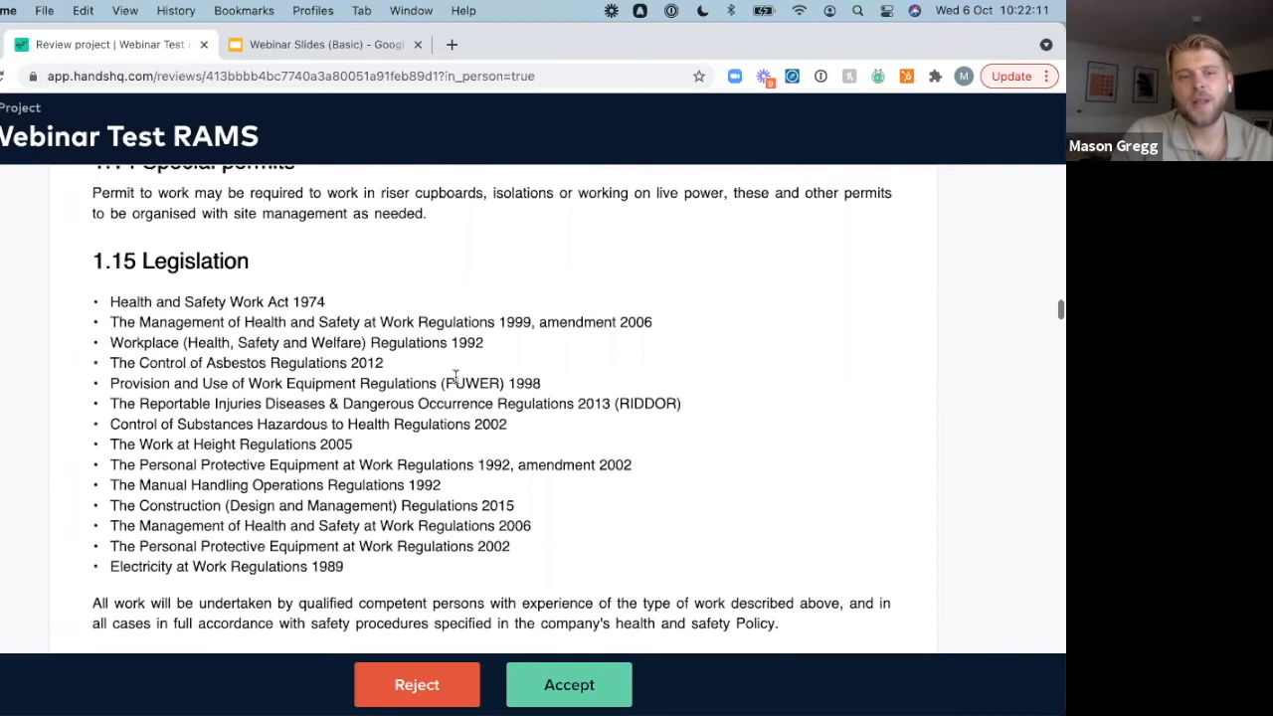
scroll(457, 382, down, 6)
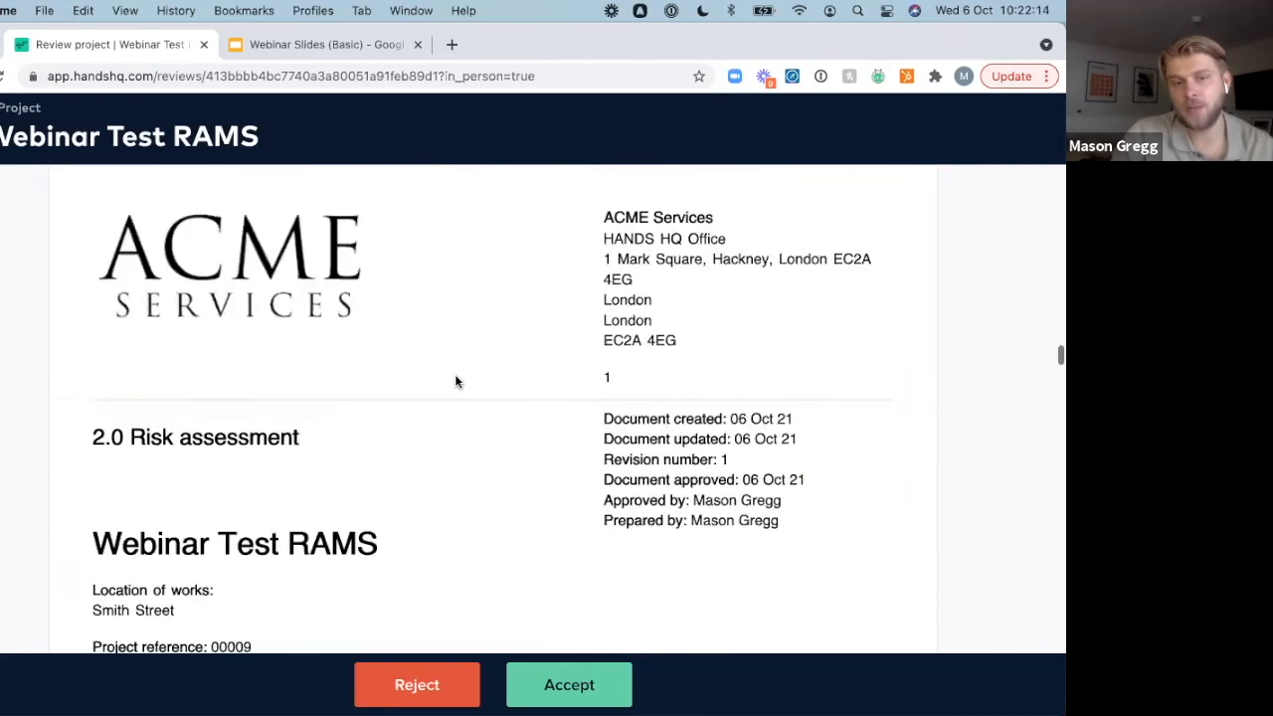
Step: Review the risk assessment section, from the risk matrix through the site, lighting and delivery hazards to the supervision and personnel table
scroll(456, 382, down, 2)
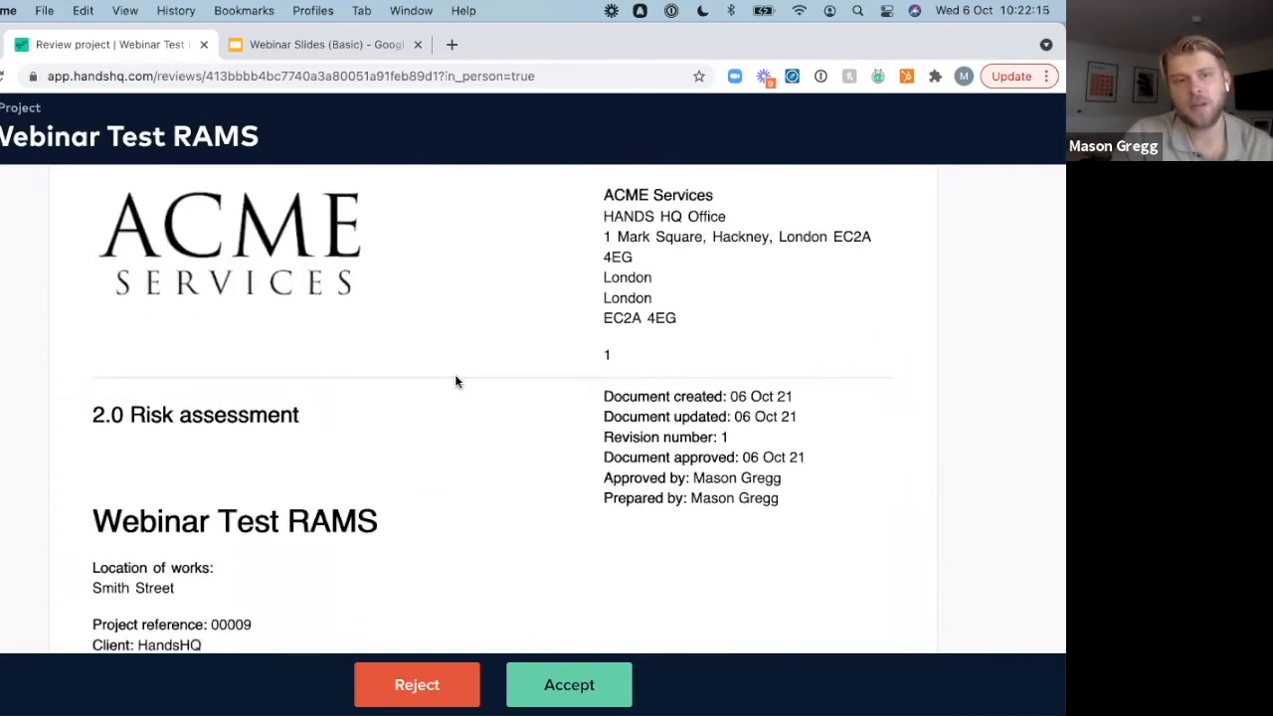
scroll(456, 382, down, 6)
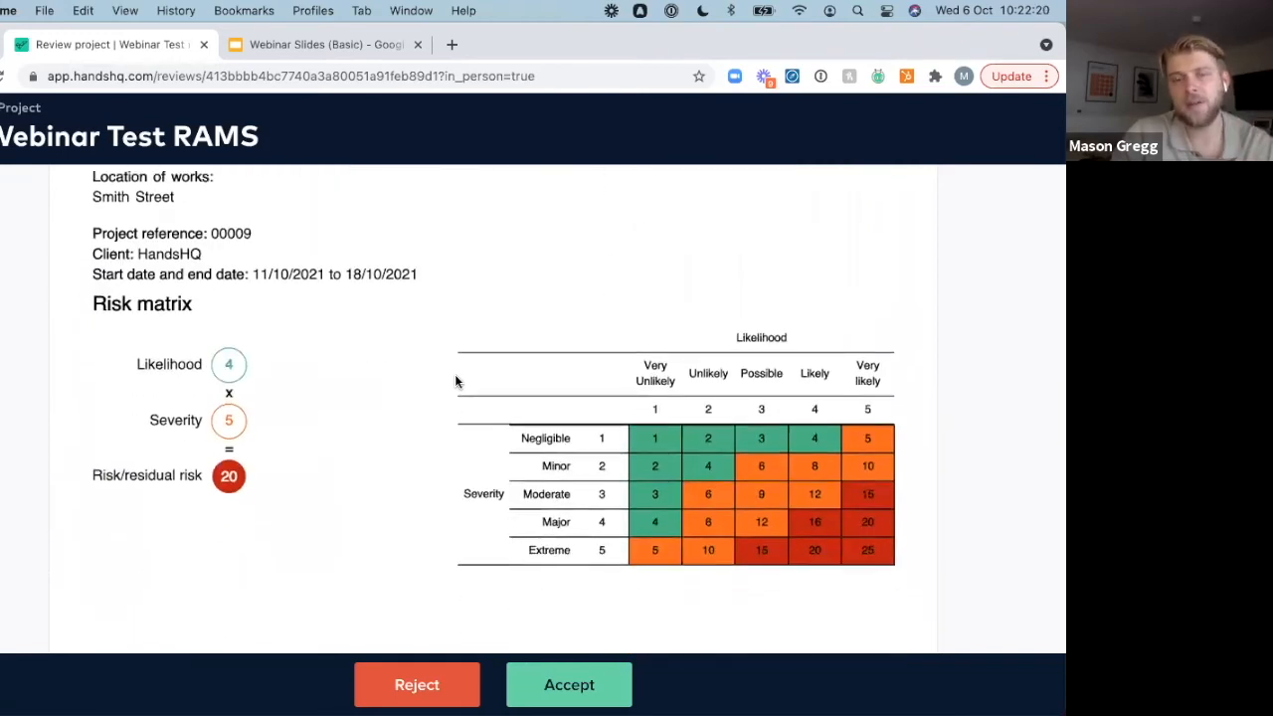
scroll(456, 382, down, 6)
scroll(457, 382, down, 8)
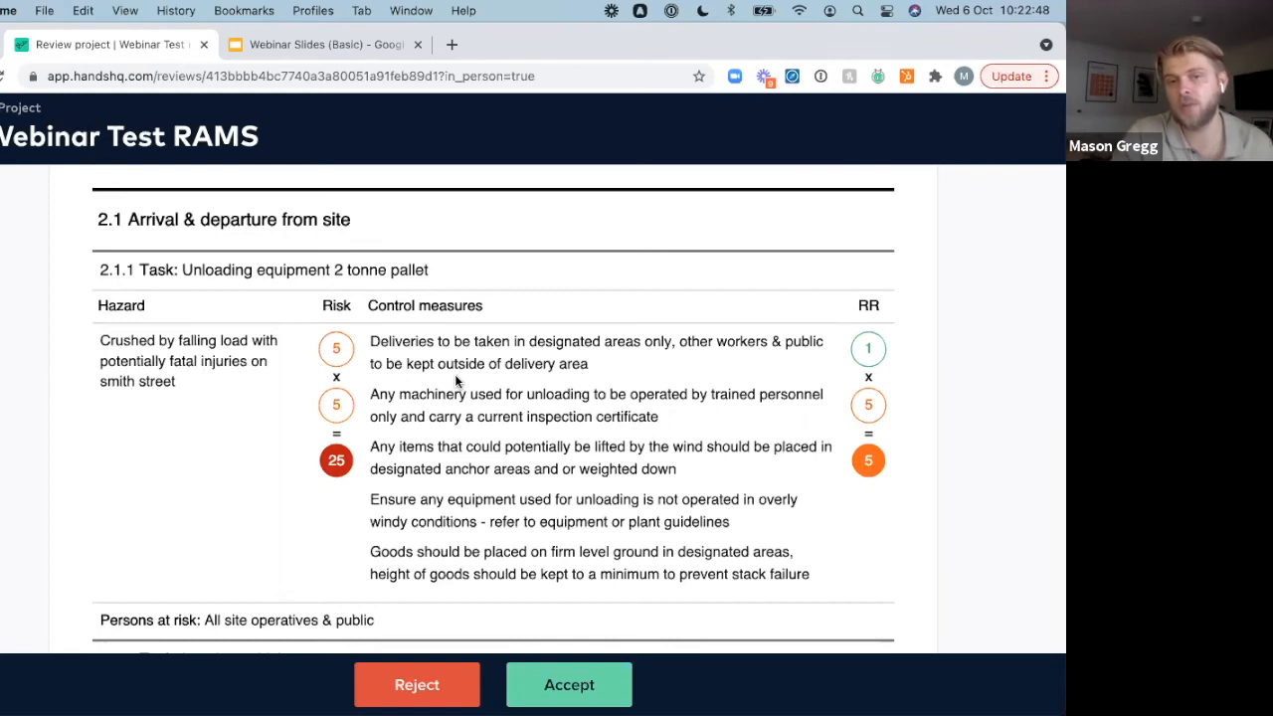
scroll(454, 374, down, 10)
scroll(454, 374, down, 8)
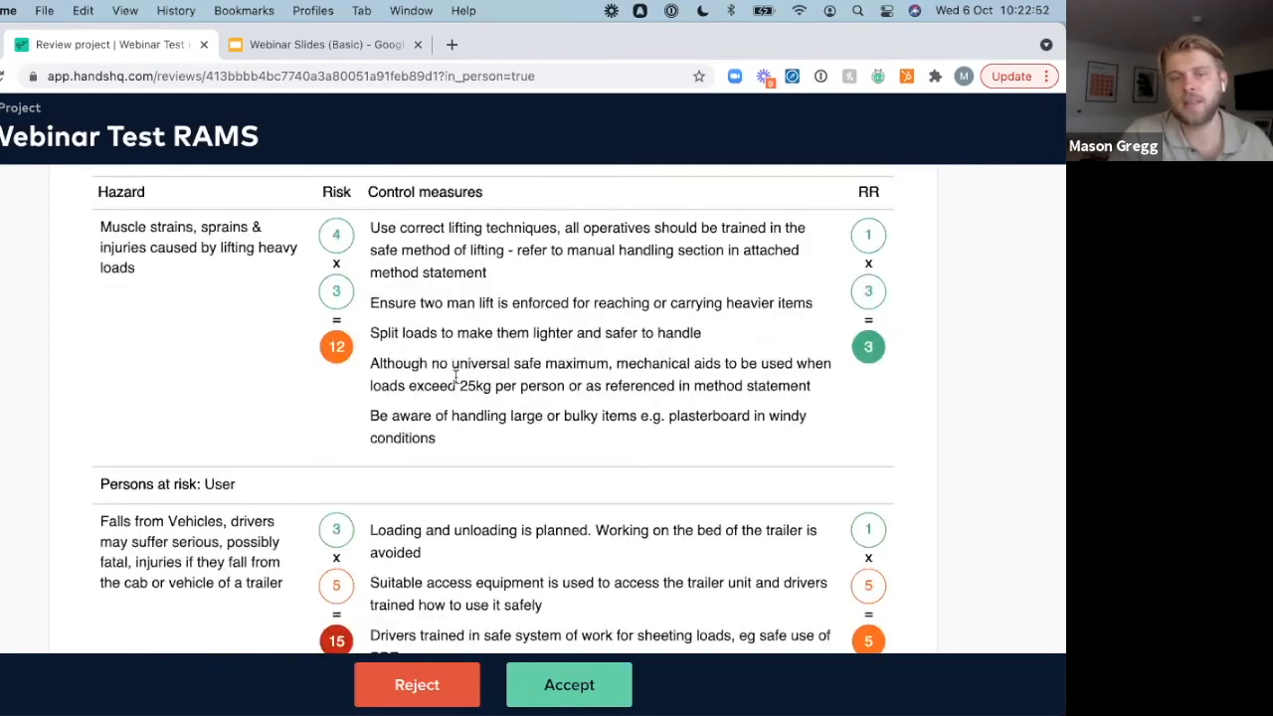
scroll(455, 375, down, 10)
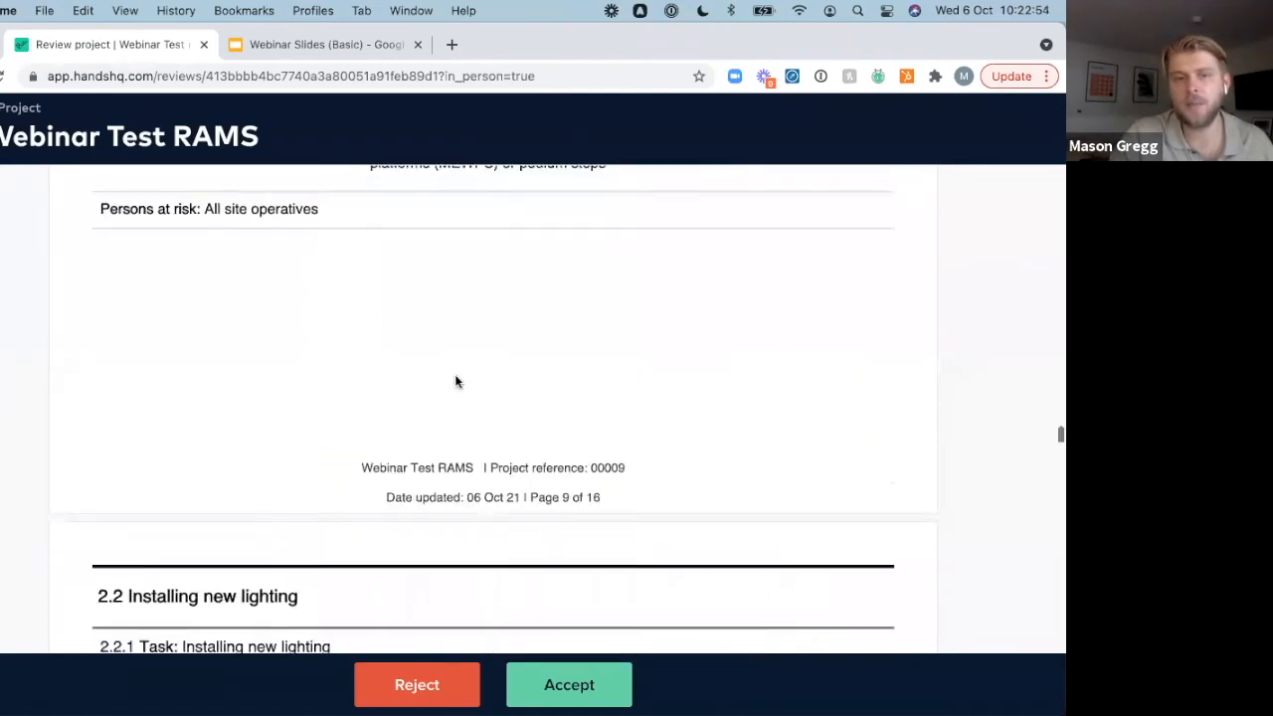
scroll(458, 360, down, 10)
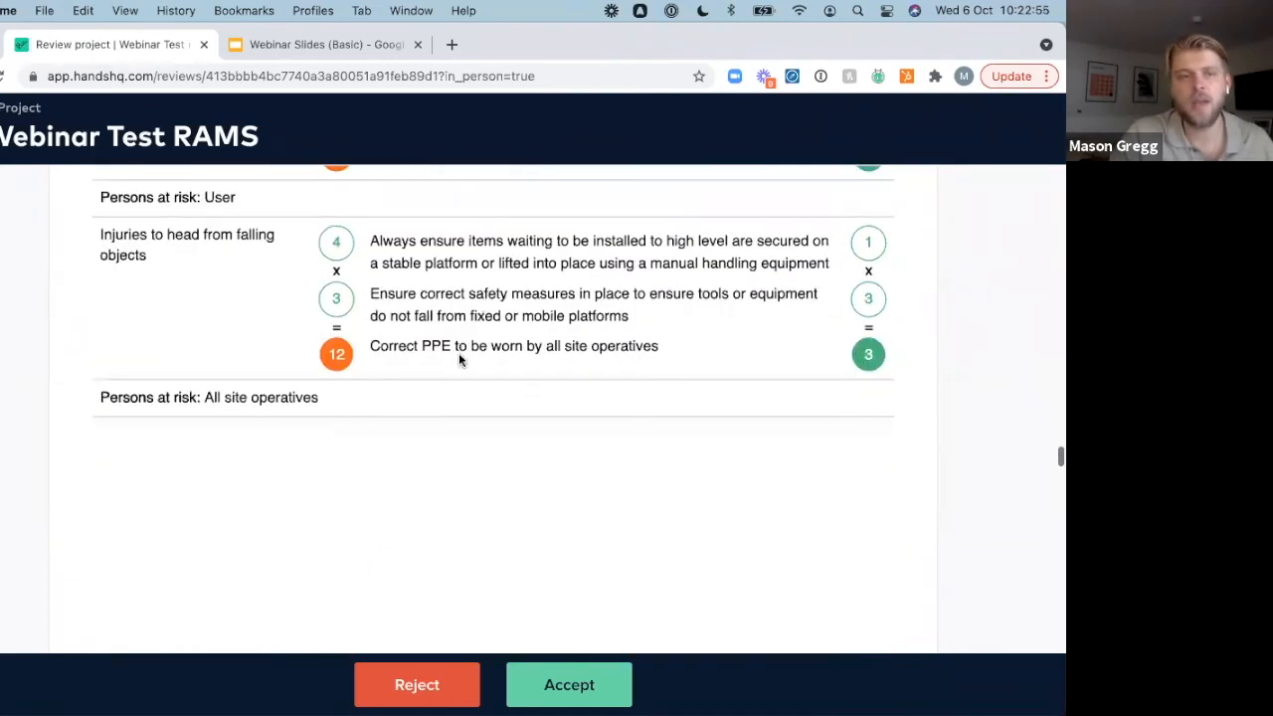
scroll(458, 360, down, 10)
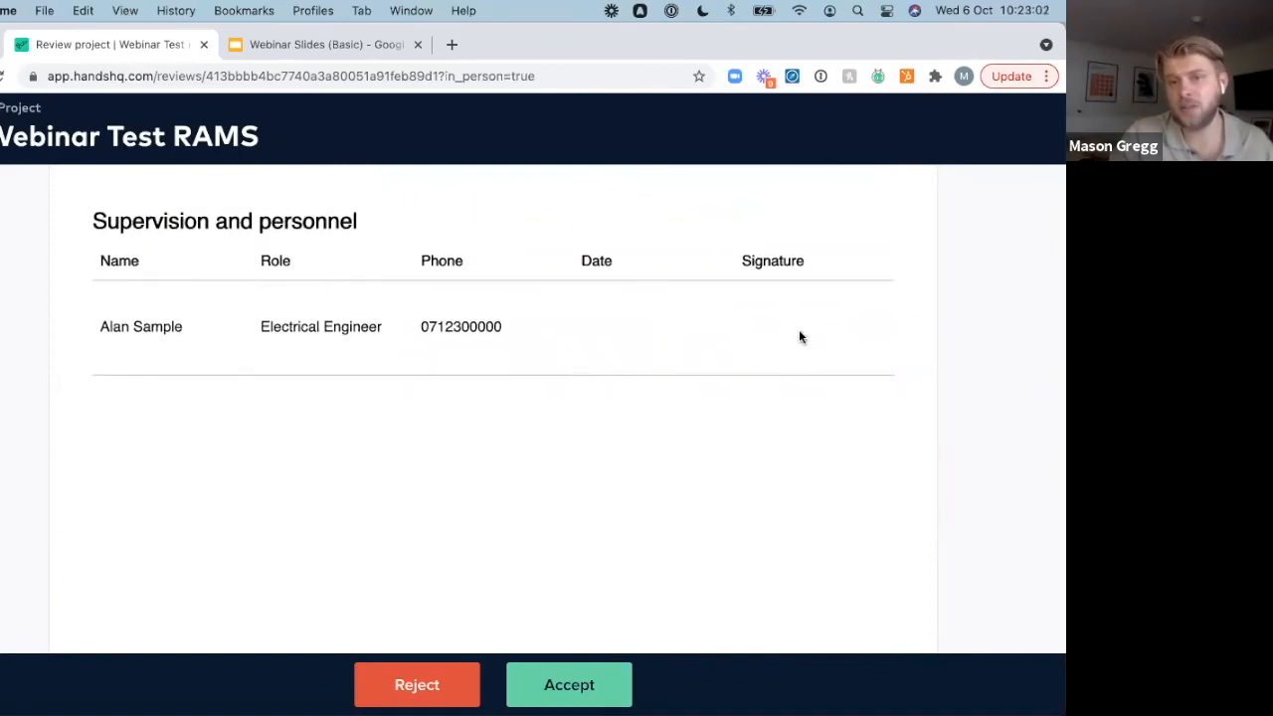
Step: Examine the COSHH assessment and the attached Intumastic safety data sheet in the project document
scroll(463, 427, down, 2)
scroll(463, 427, down, 10)
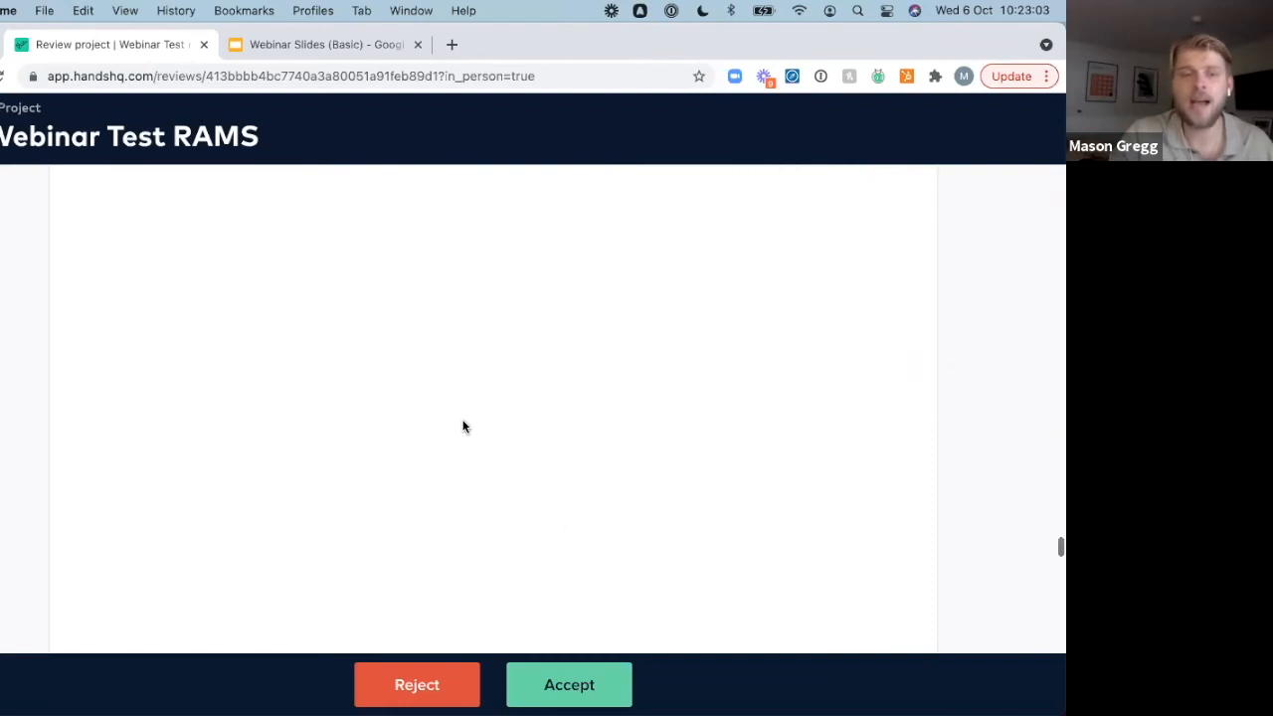
scroll(462, 426, down, 5)
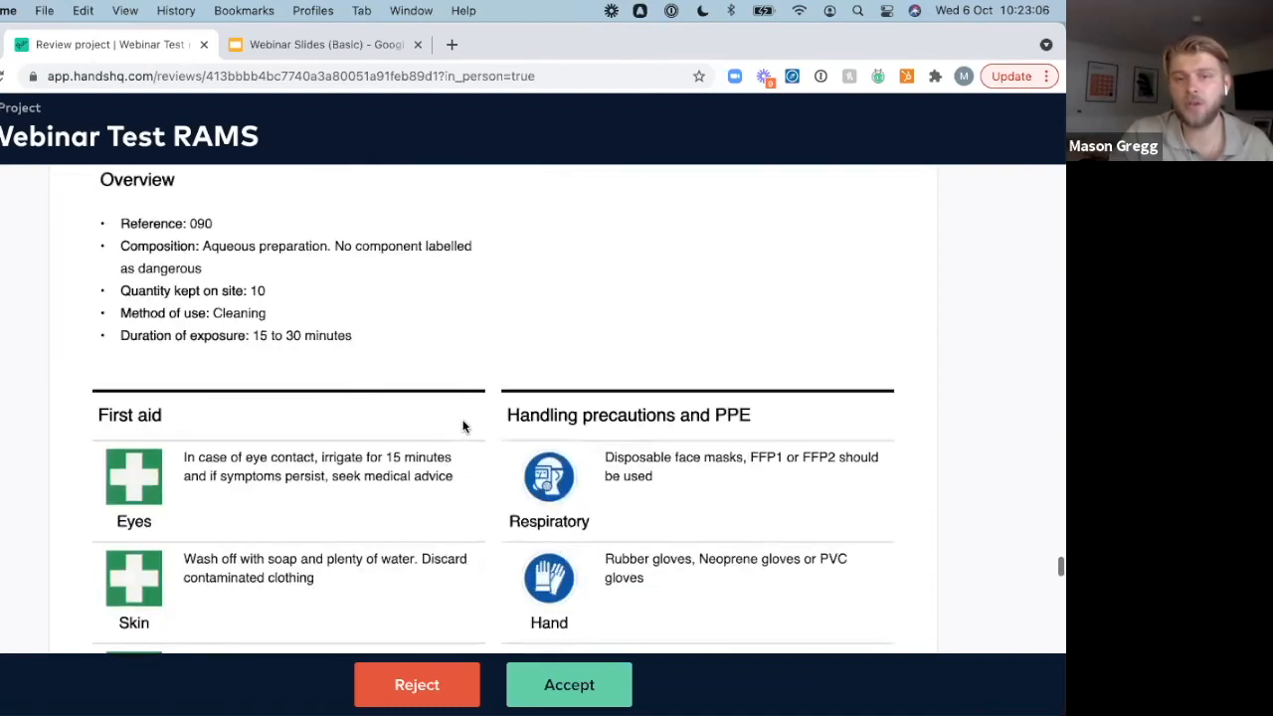
scroll(462, 427, down, 1)
scroll(462, 427, down, 8)
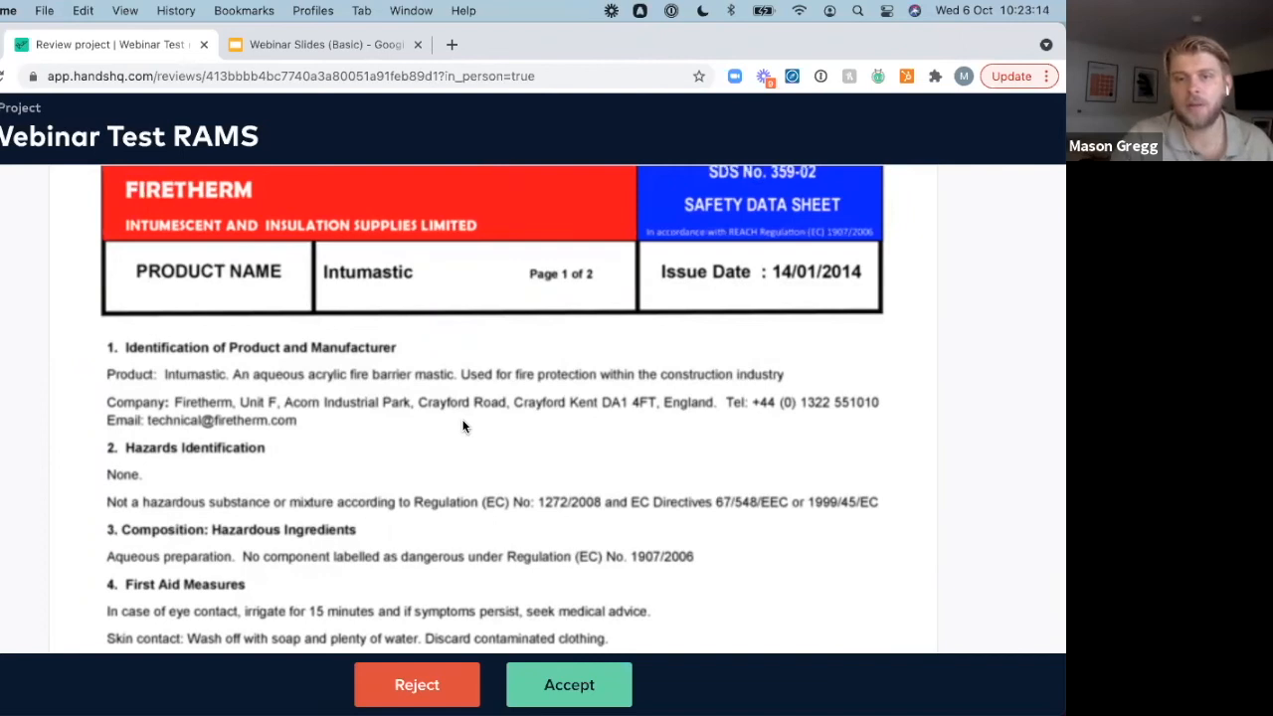
scroll(498, 448, down, 10)
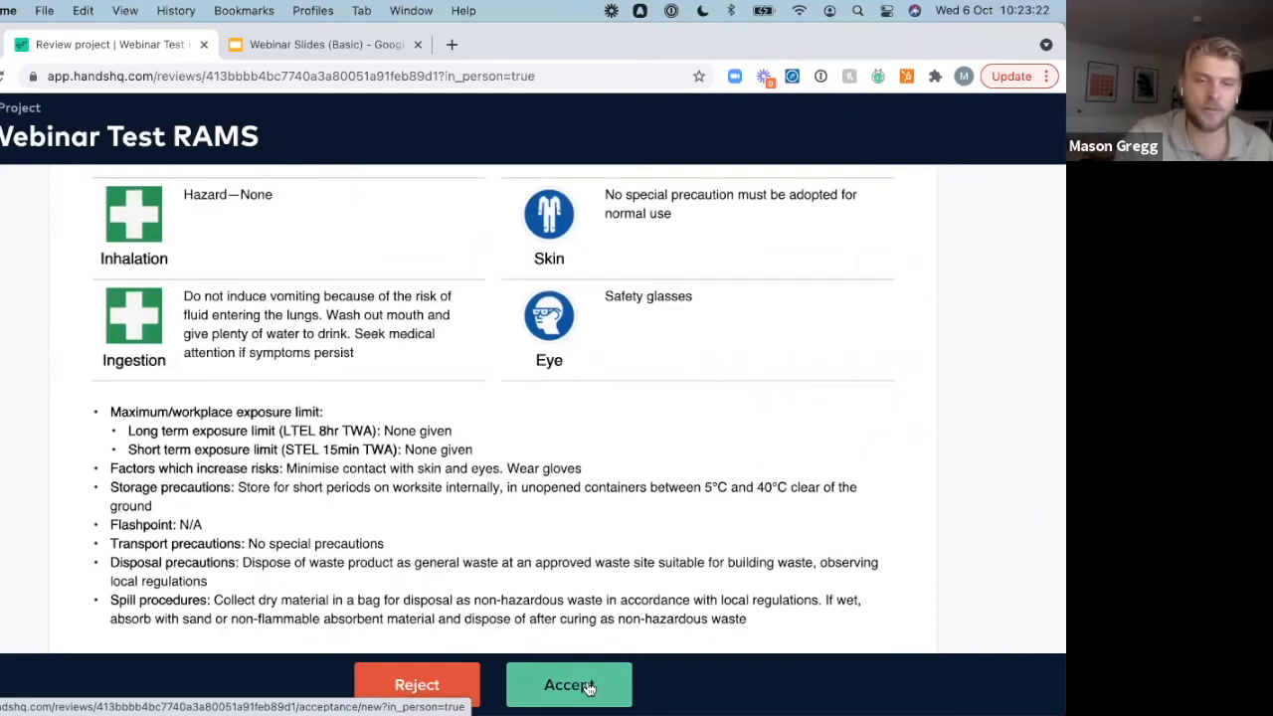
Step: Accept the project, take the signer's photo, draw a signature and submit the signed review
click(589, 688)
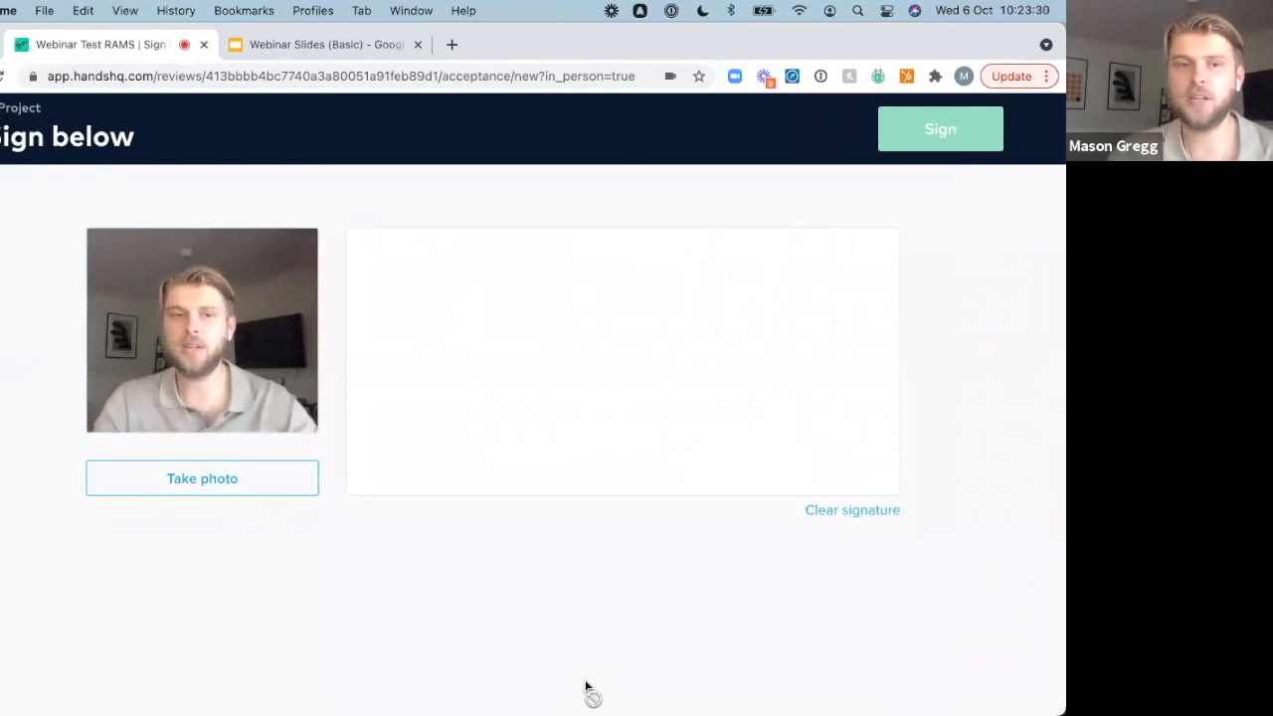
click(247, 491)
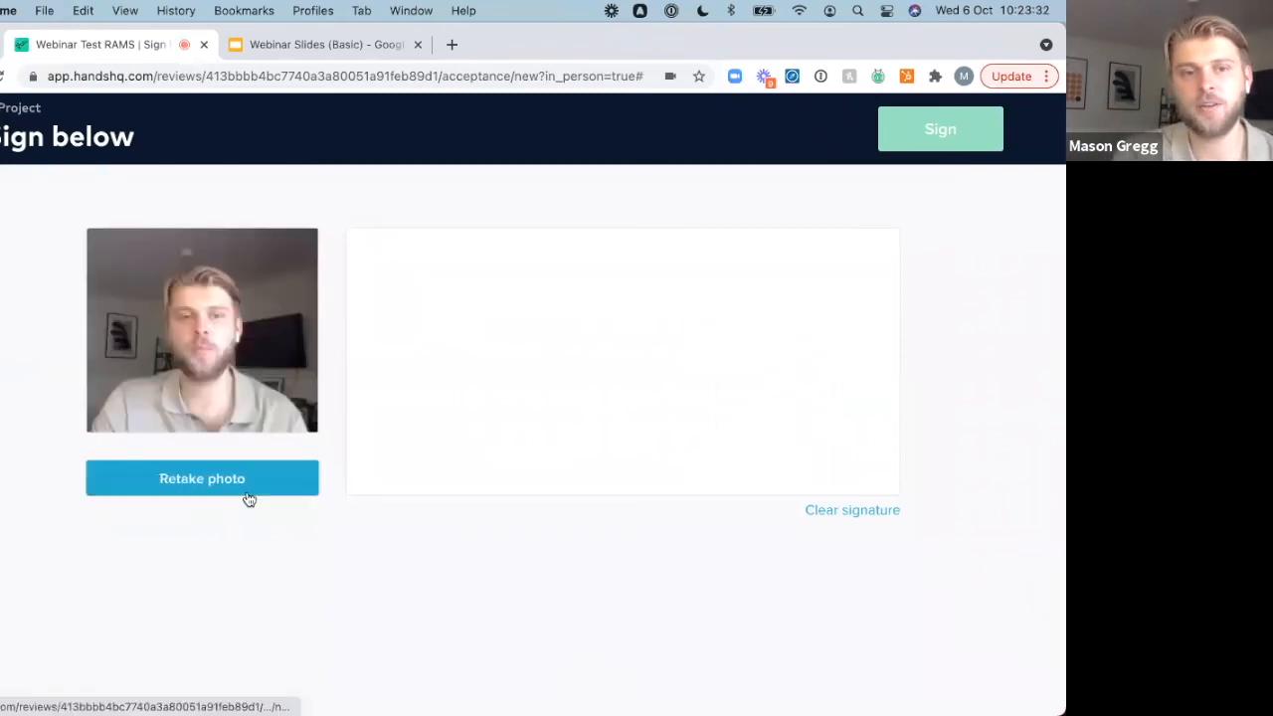
mouse_move(403, 420)
mouse_down()
mouse_move(537, 315)
mouse_move(412, 395)
mouse_move(636, 370)
mouse_up()
mouse_move(512, 383)
mouse_down()
mouse_move(594, 414)
mouse_move(617, 388)
mouse_move(719, 349)
mouse_up()
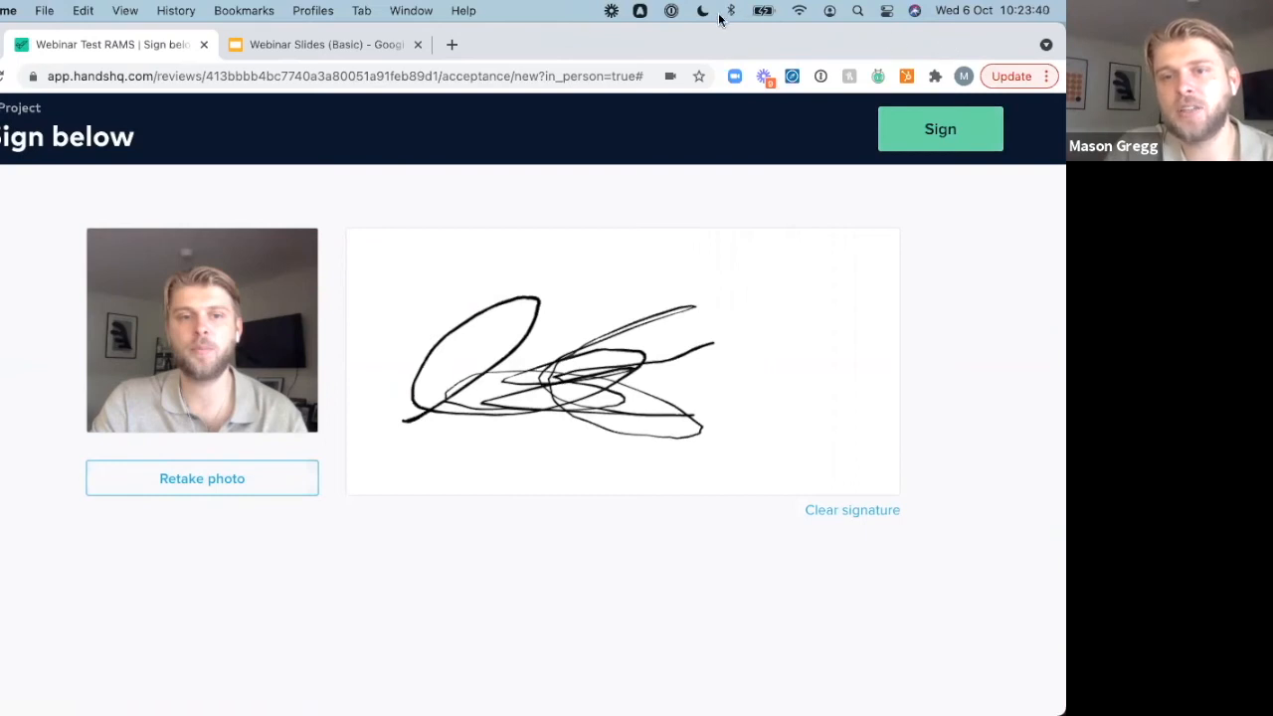
click(907, 140)
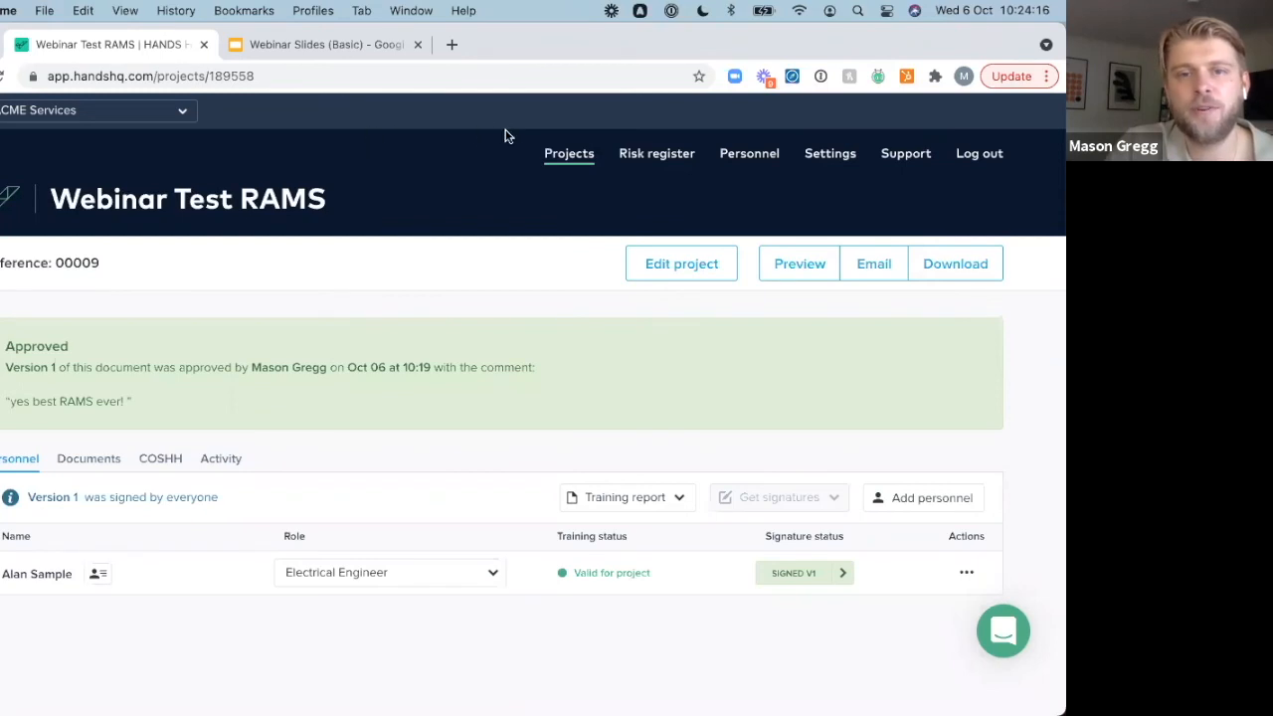
Step: Check the projects list, open the company's personnel overview and exclude people with no required training from the status chart
click(574, 159)
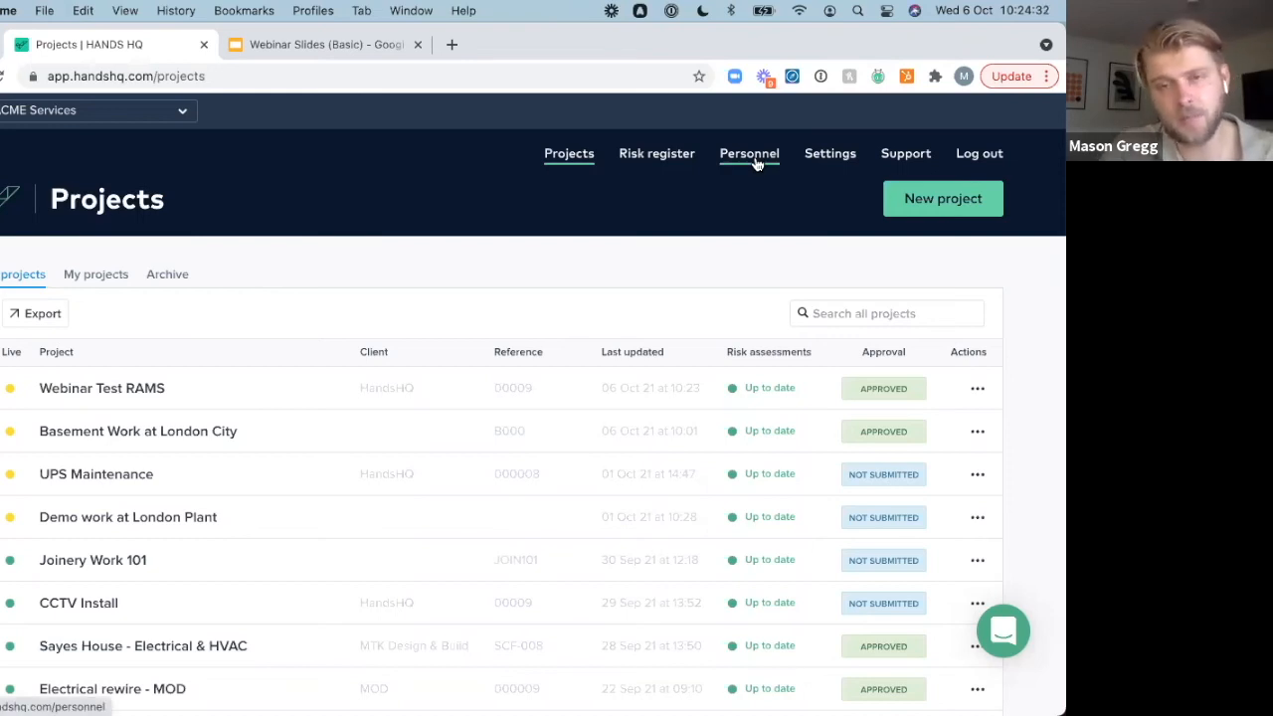
click(754, 159)
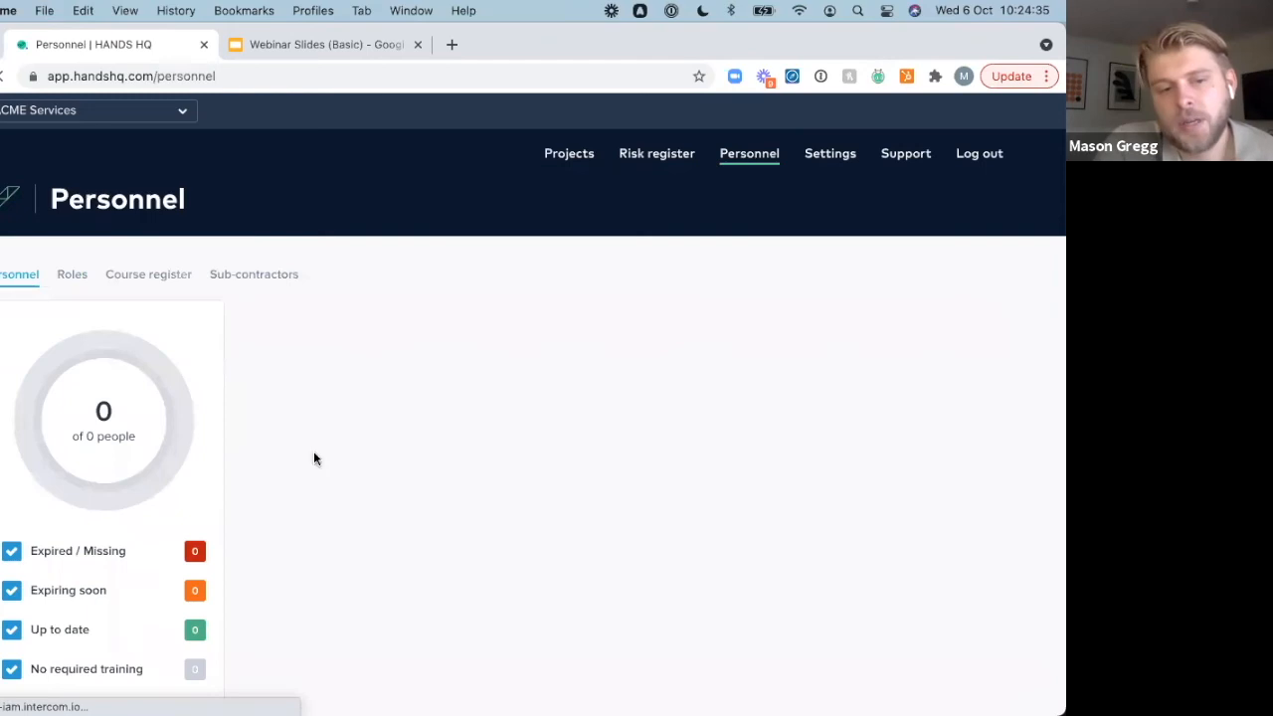
click(13, 669)
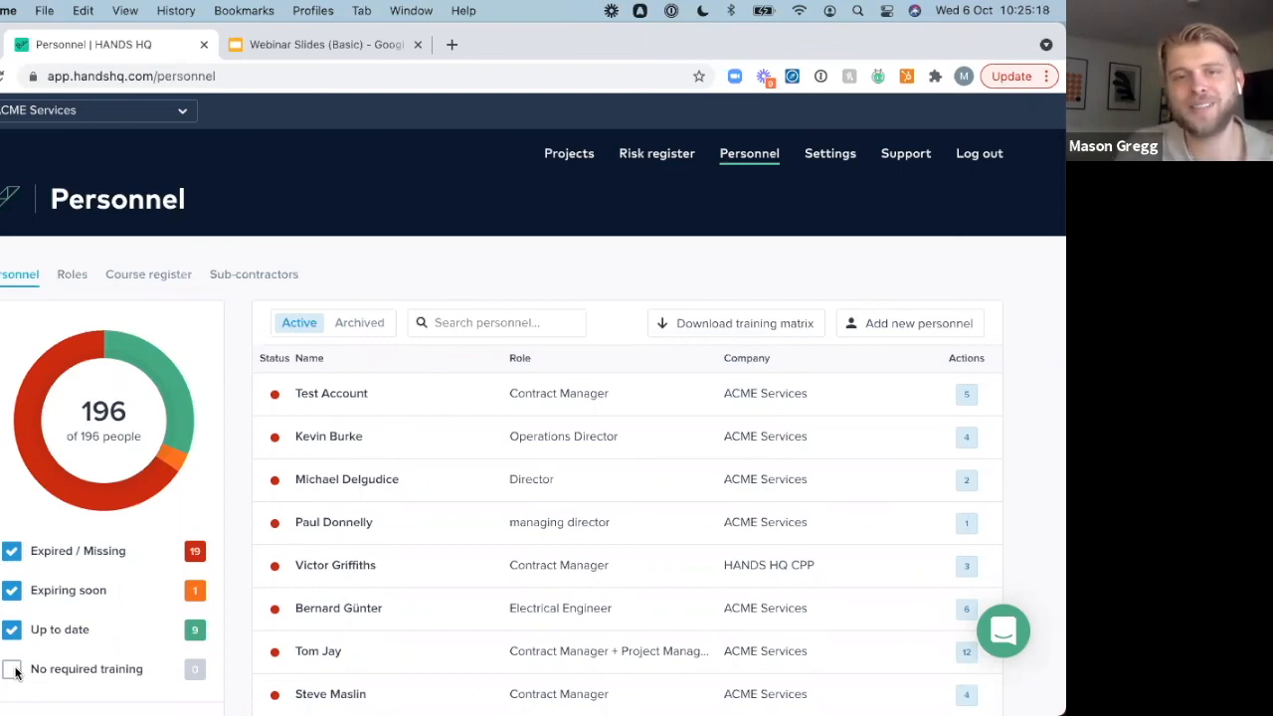
Step: View the projects list again, open the risk register and expand its General category to view the risk assessments
click(557, 161)
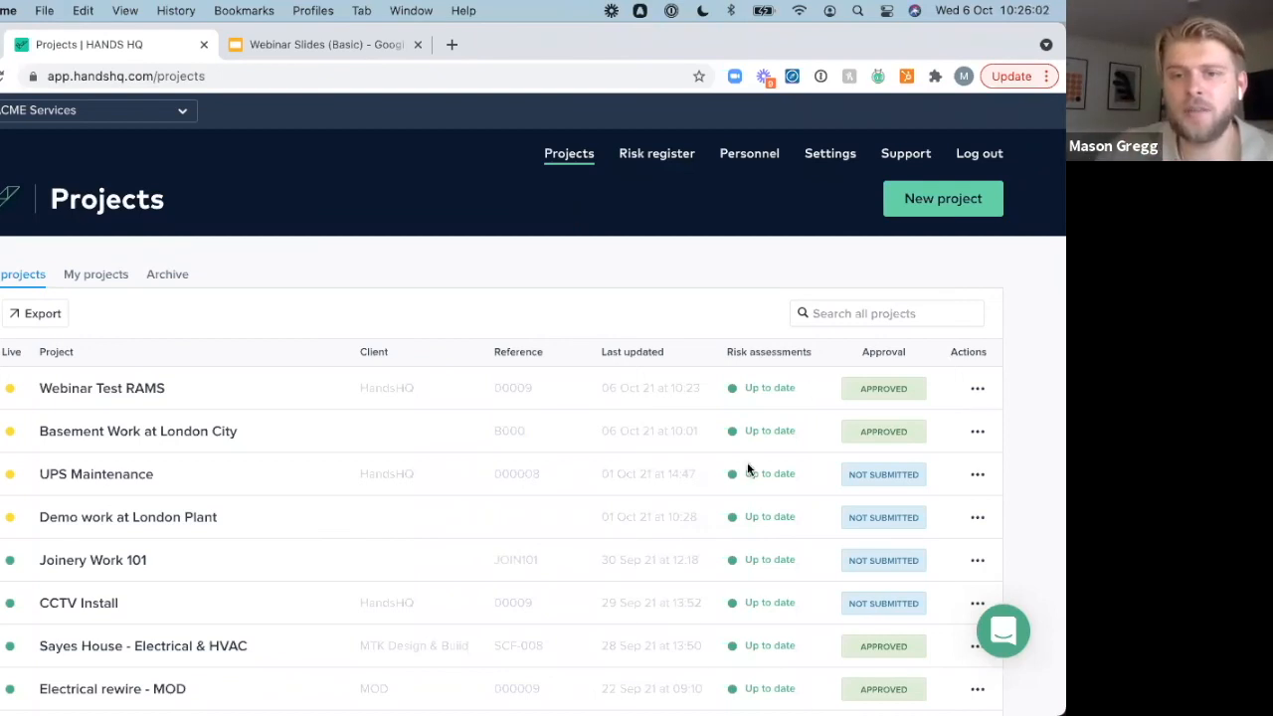
click(656, 156)
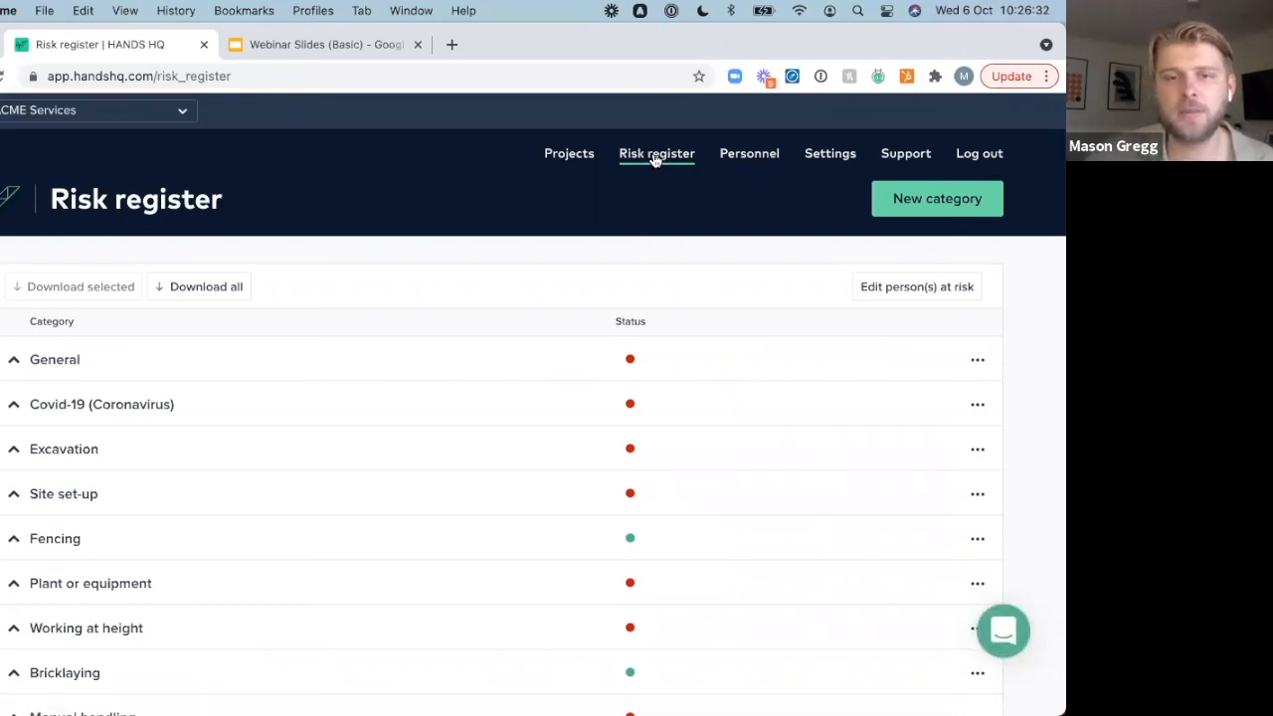
click(24, 365)
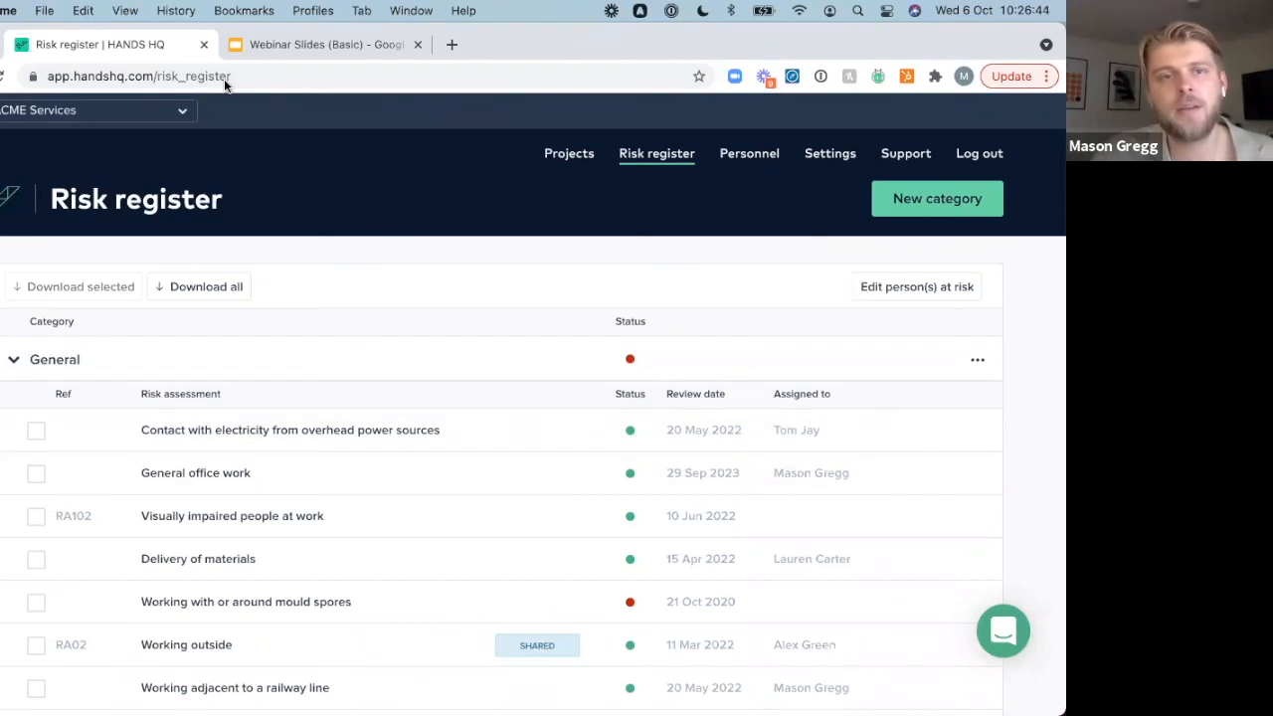
Step: Return to the personnel training overview by way of the projects list and turn off the No required training filter
click(575, 158)
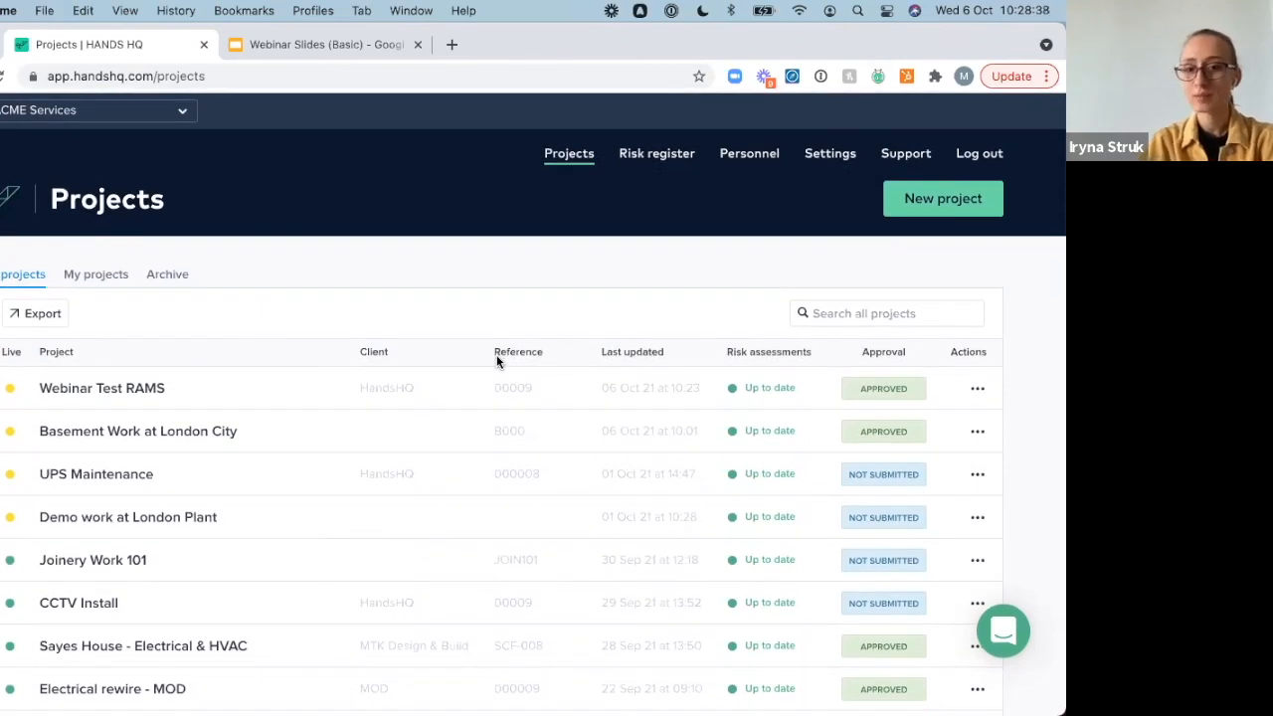
click(751, 154)
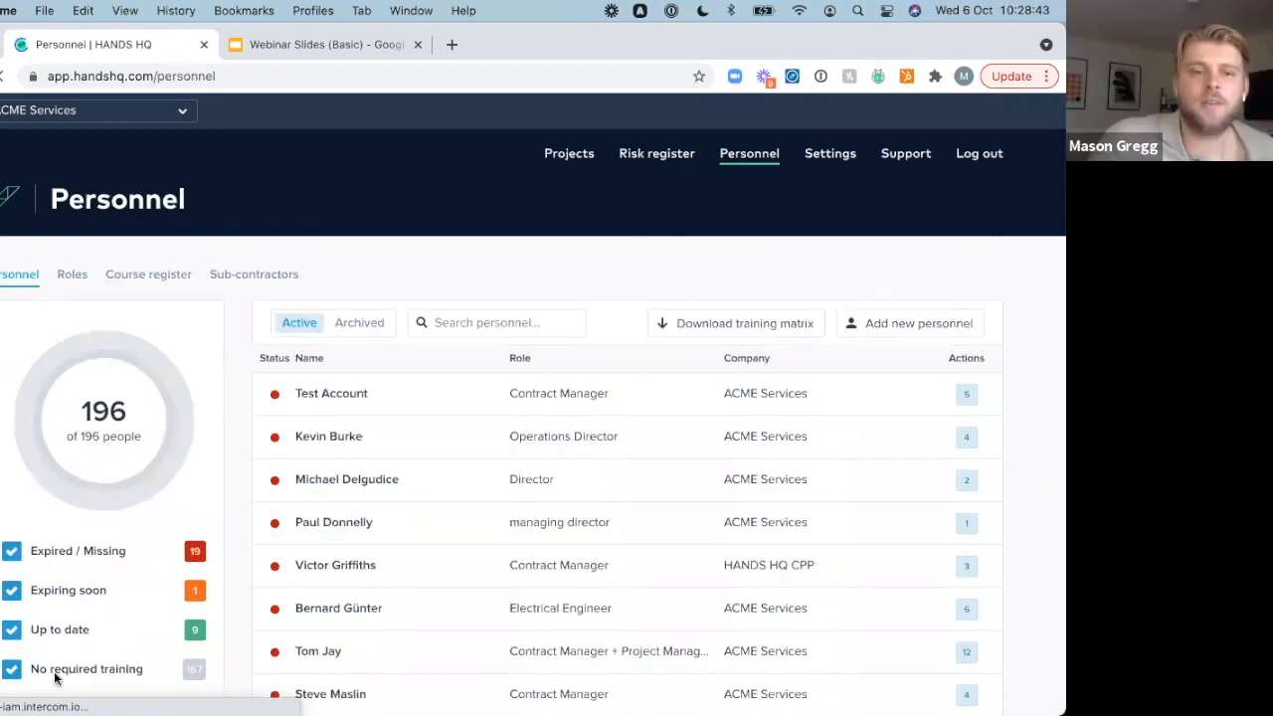
click(11, 670)
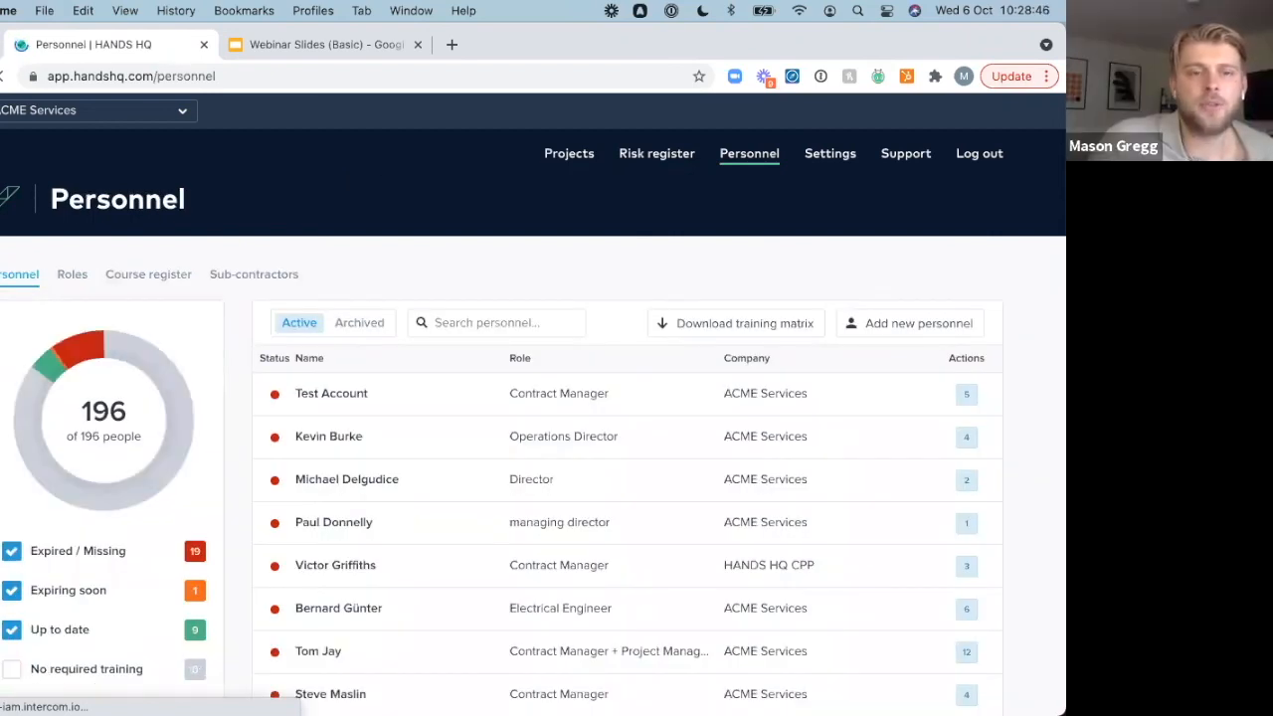